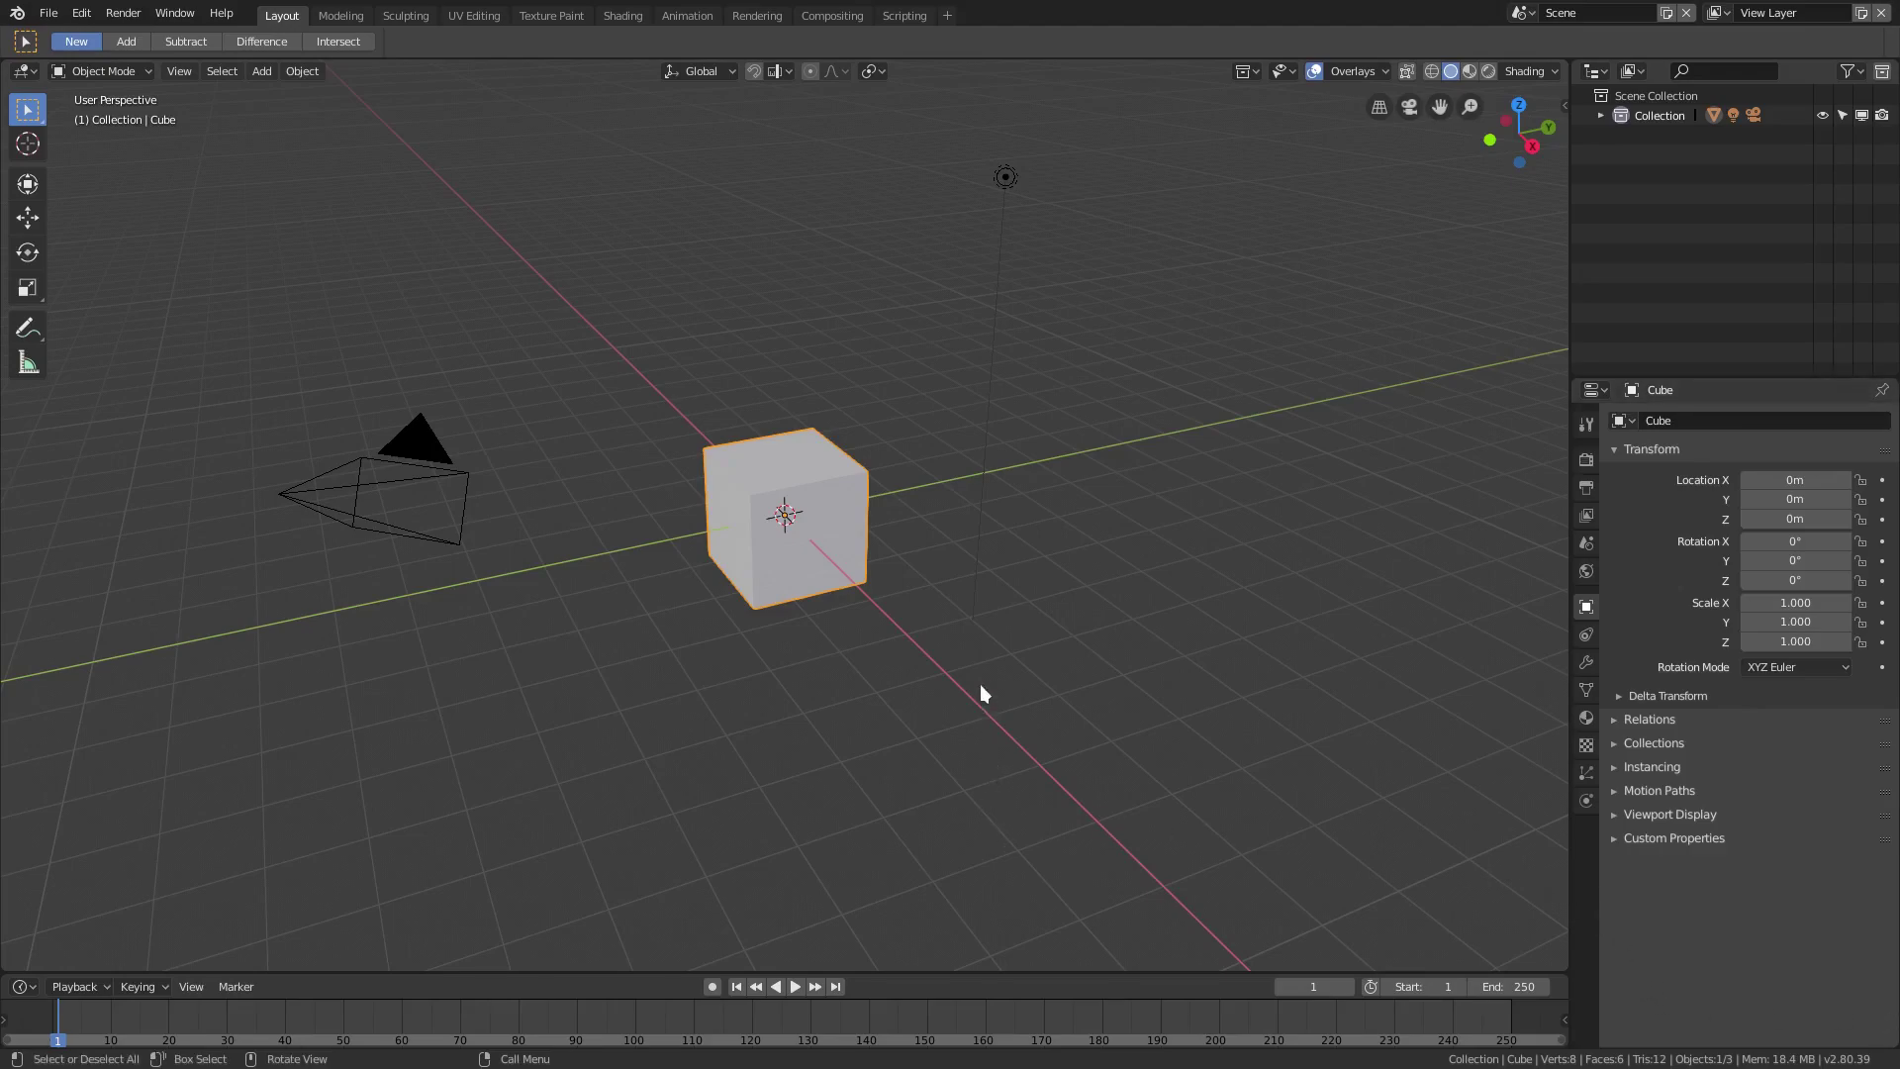
# Delete the default cube, leaving only the camera and light
pyautogui.moveTo(980, 685); pyautogui.dragTo(1001, 632, button='middle')
pyautogui.scroll(3, 934, 560)
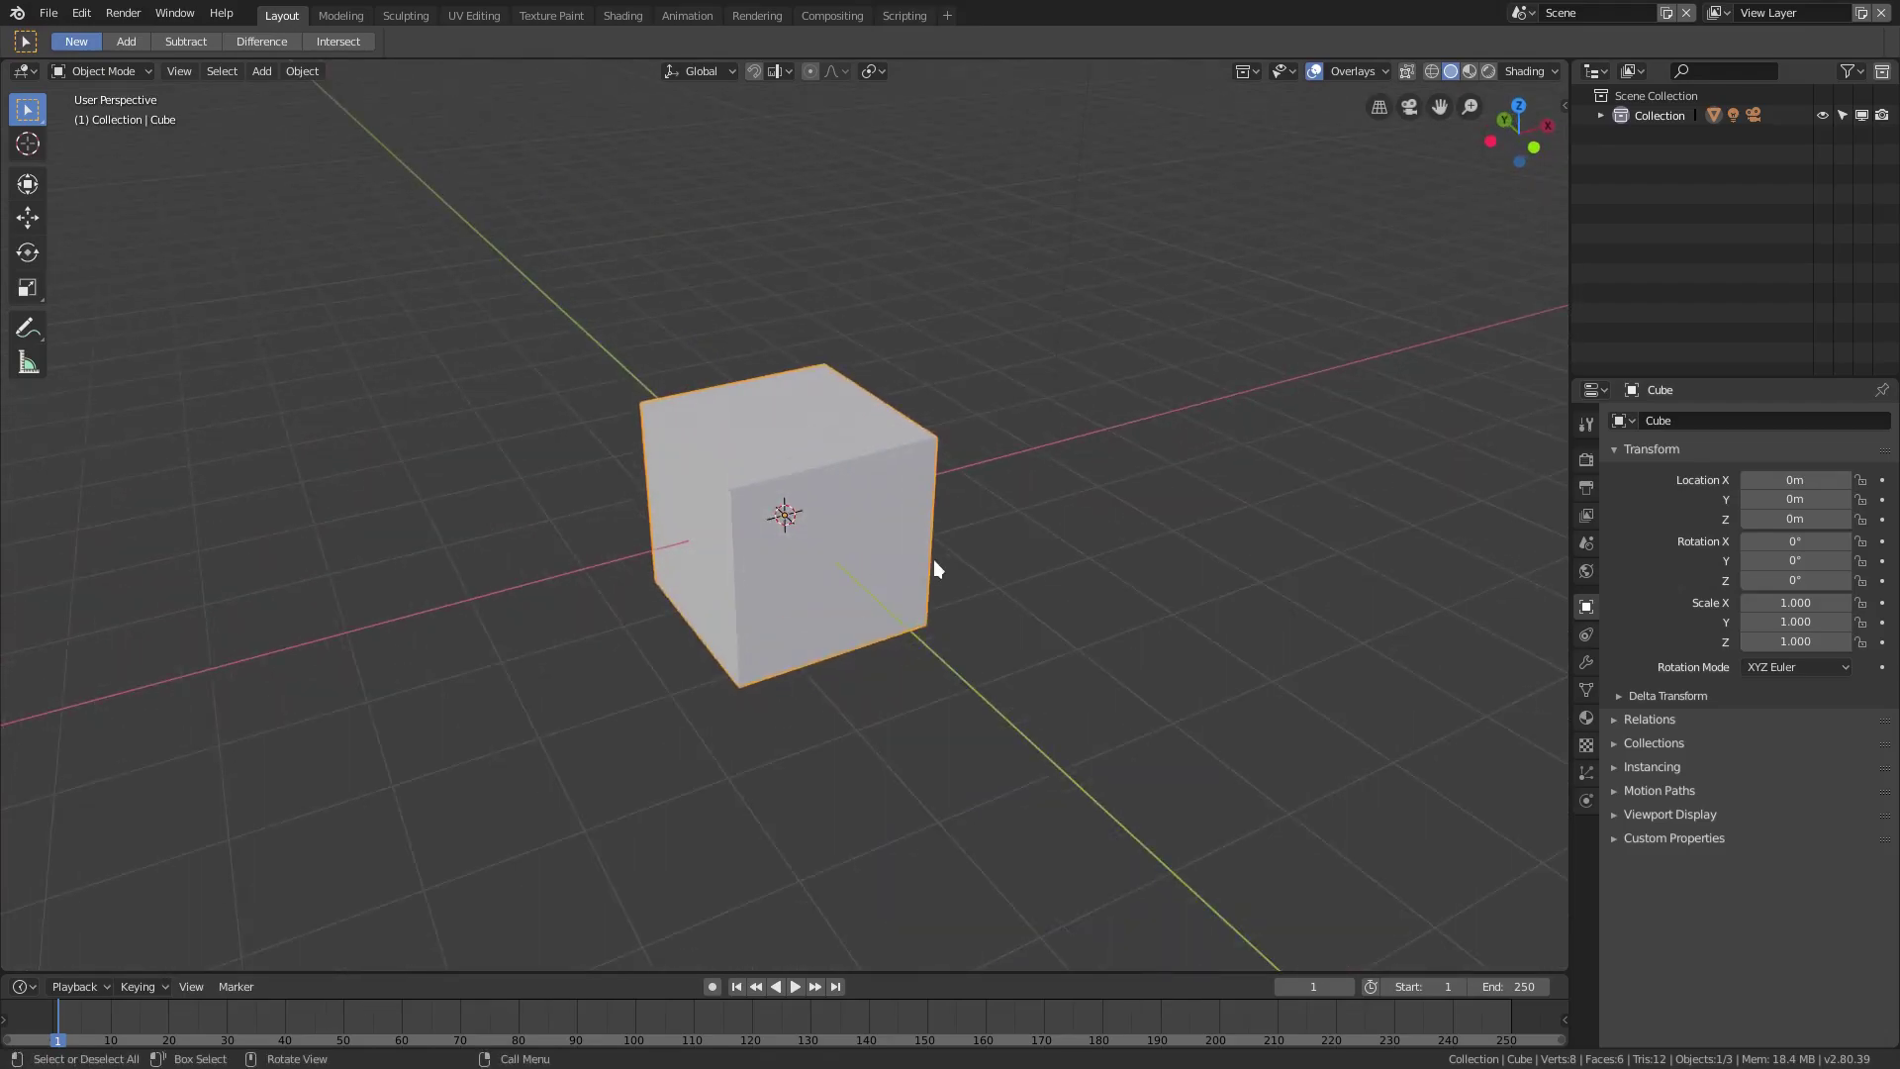
pyautogui.press('Delete')
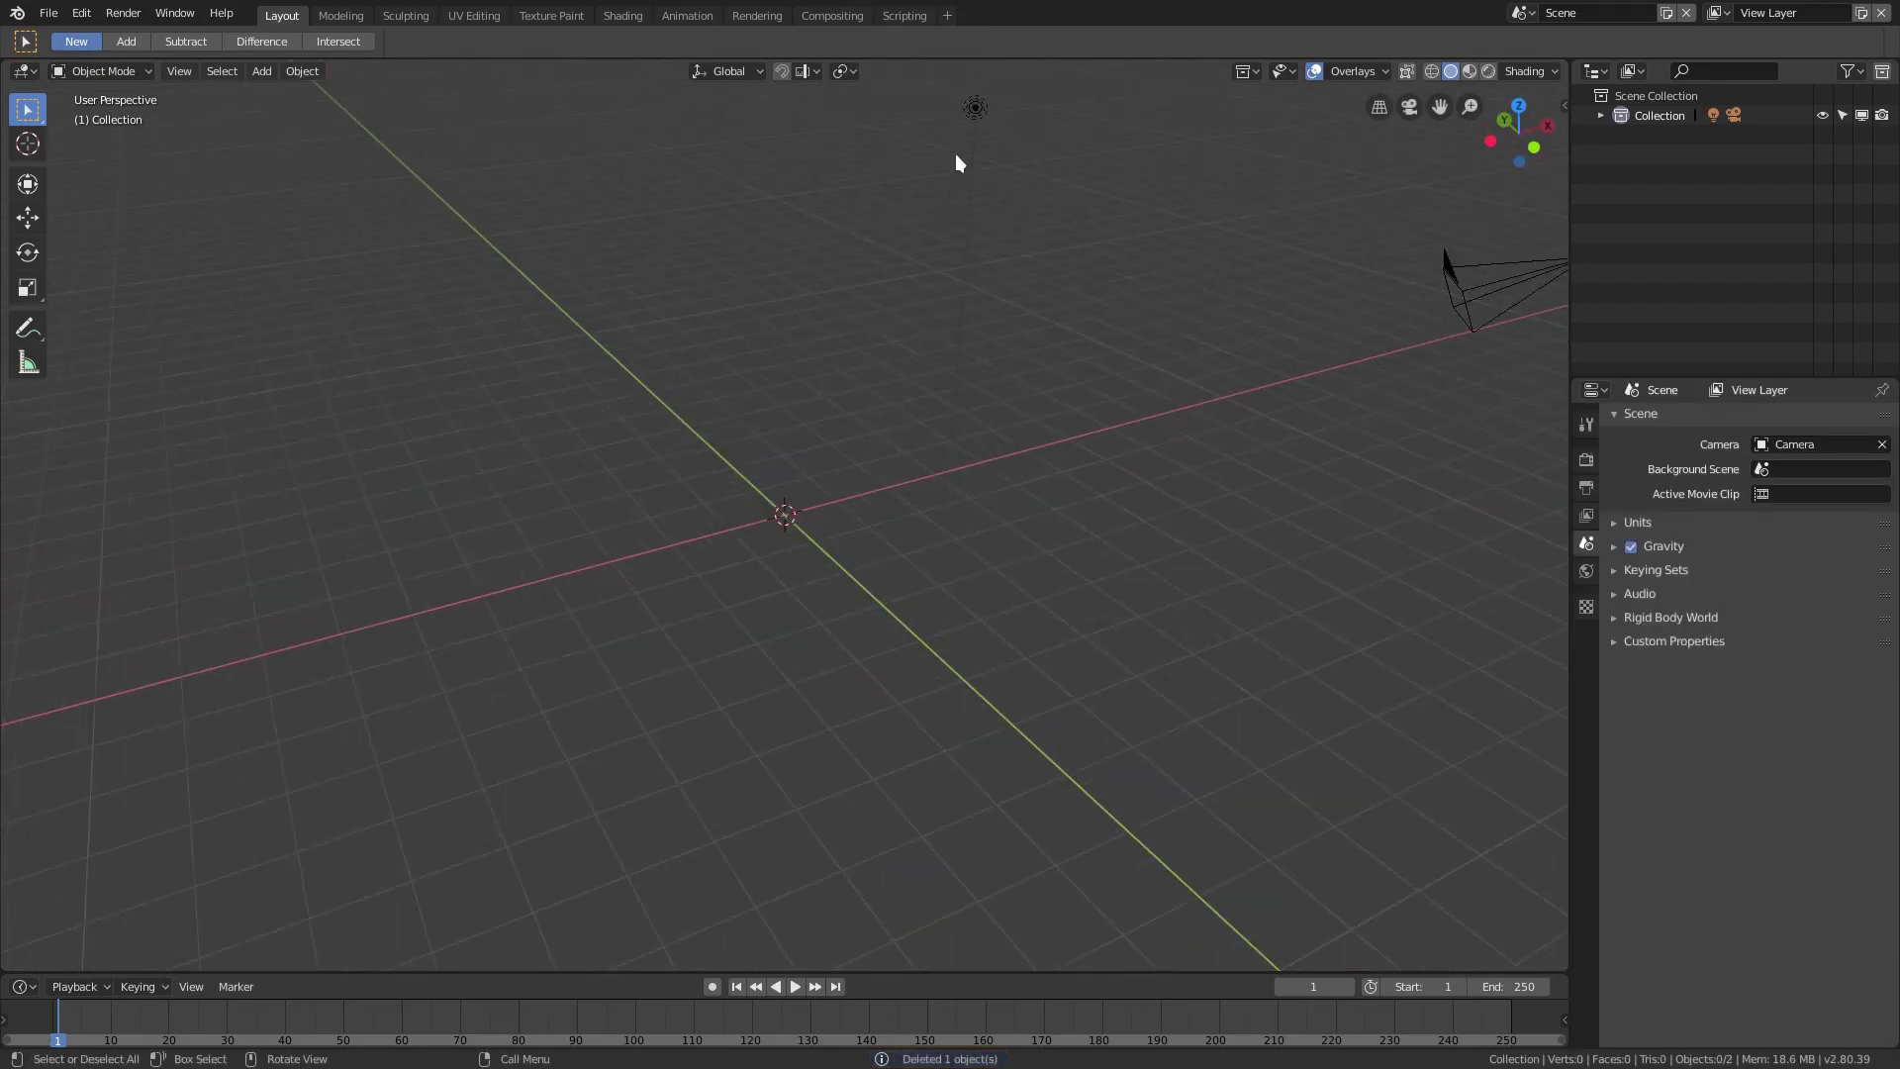
# Delete the default light so only the camera remains
pyautogui.click(975, 110)
pyautogui.press('Delete')
pyautogui.moveTo(941, 396); pyautogui.dragTo(986, 475, button='middle')
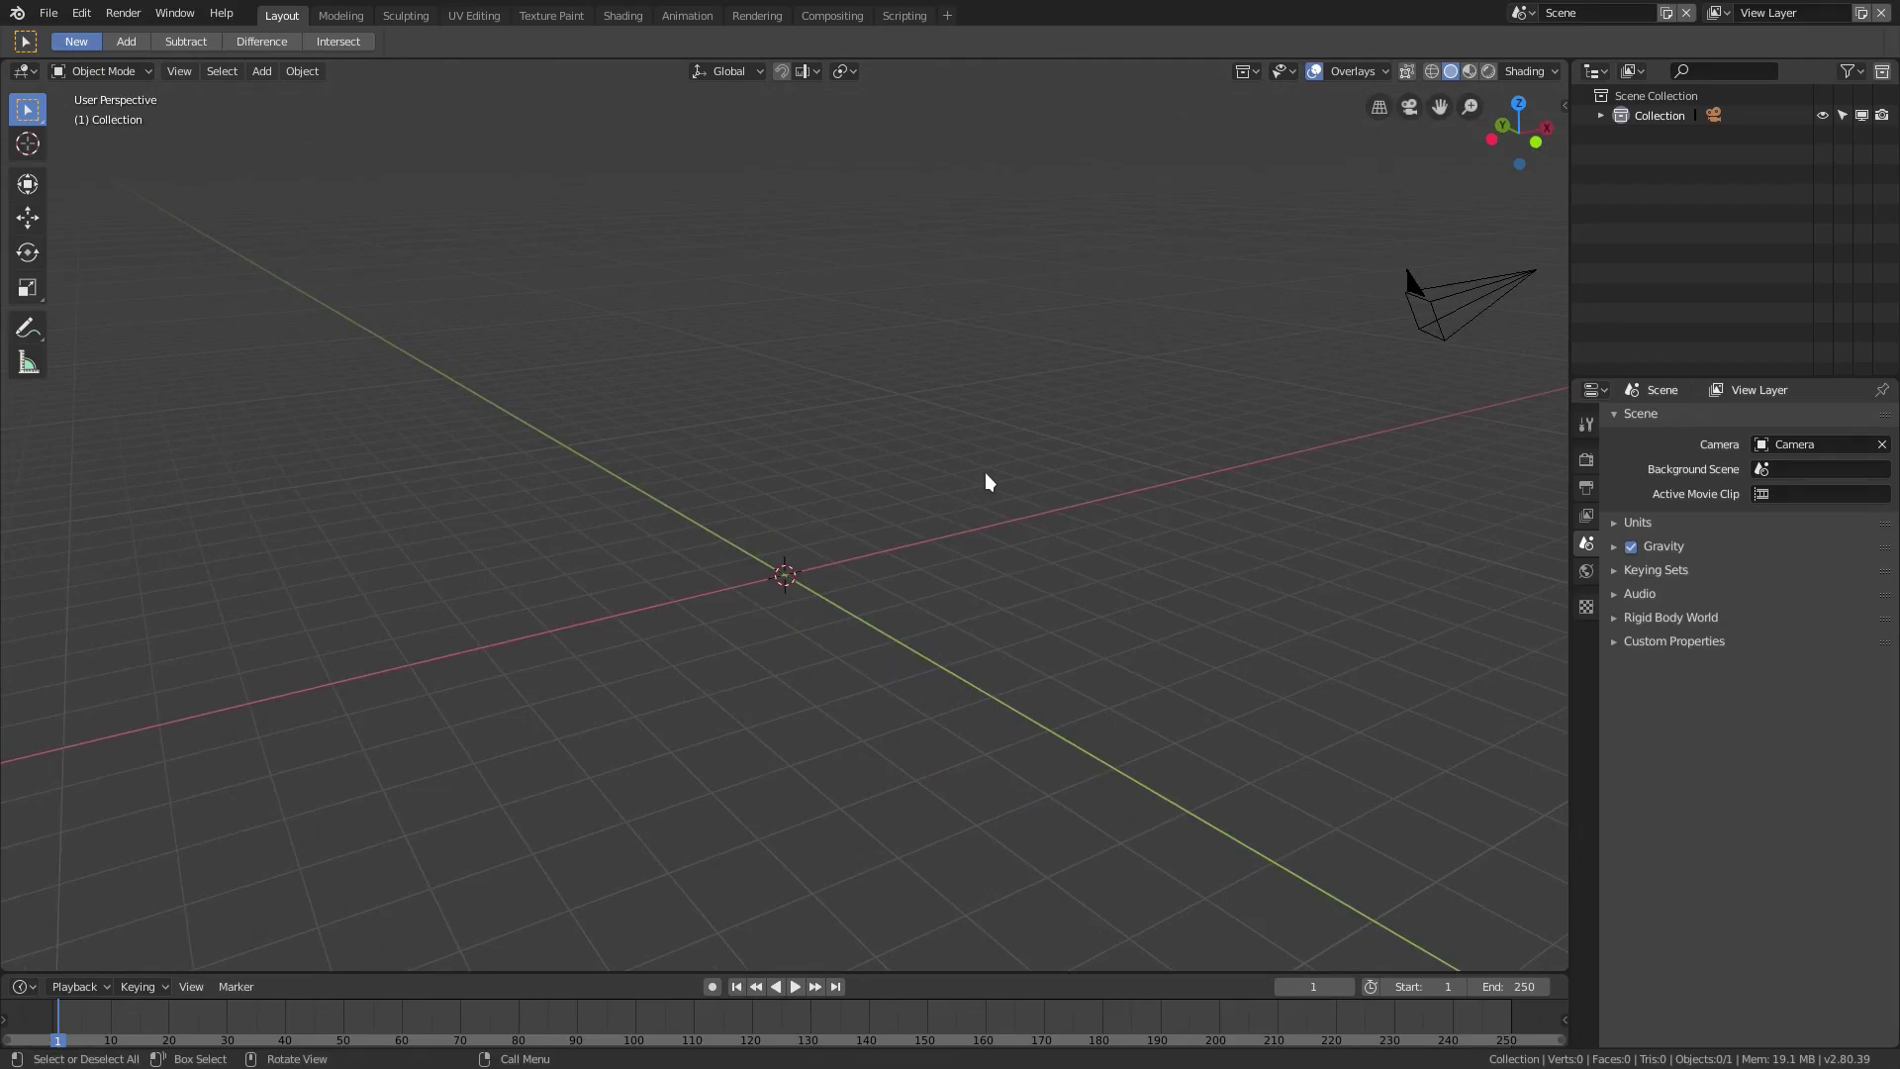
pyautogui.moveTo(980, 522); pyautogui.dragTo(904, 474, button='middle')
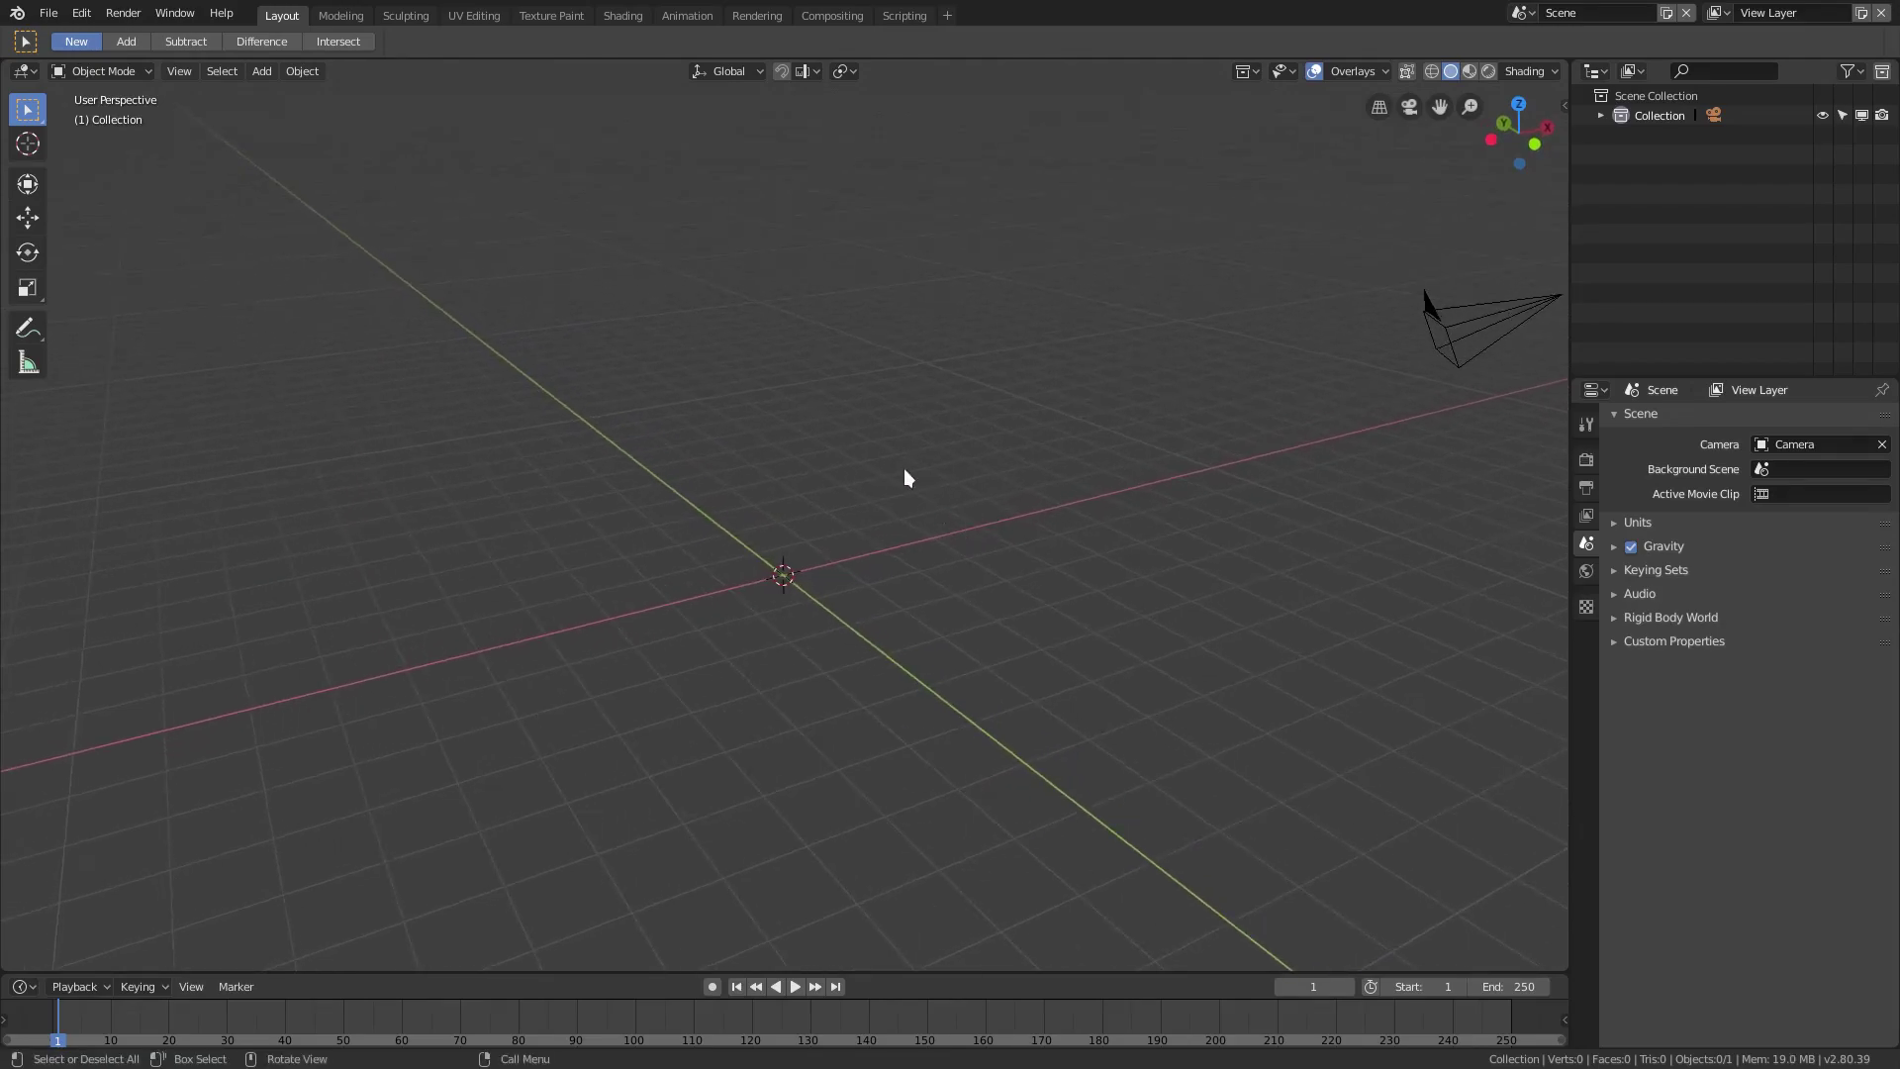
pyautogui.hotkey('shift', 'a')
# Add a plane, rotate it 90° on X and scale it to 2.819
pyautogui.moveTo(878, 435)
pyautogui.click(965, 438)
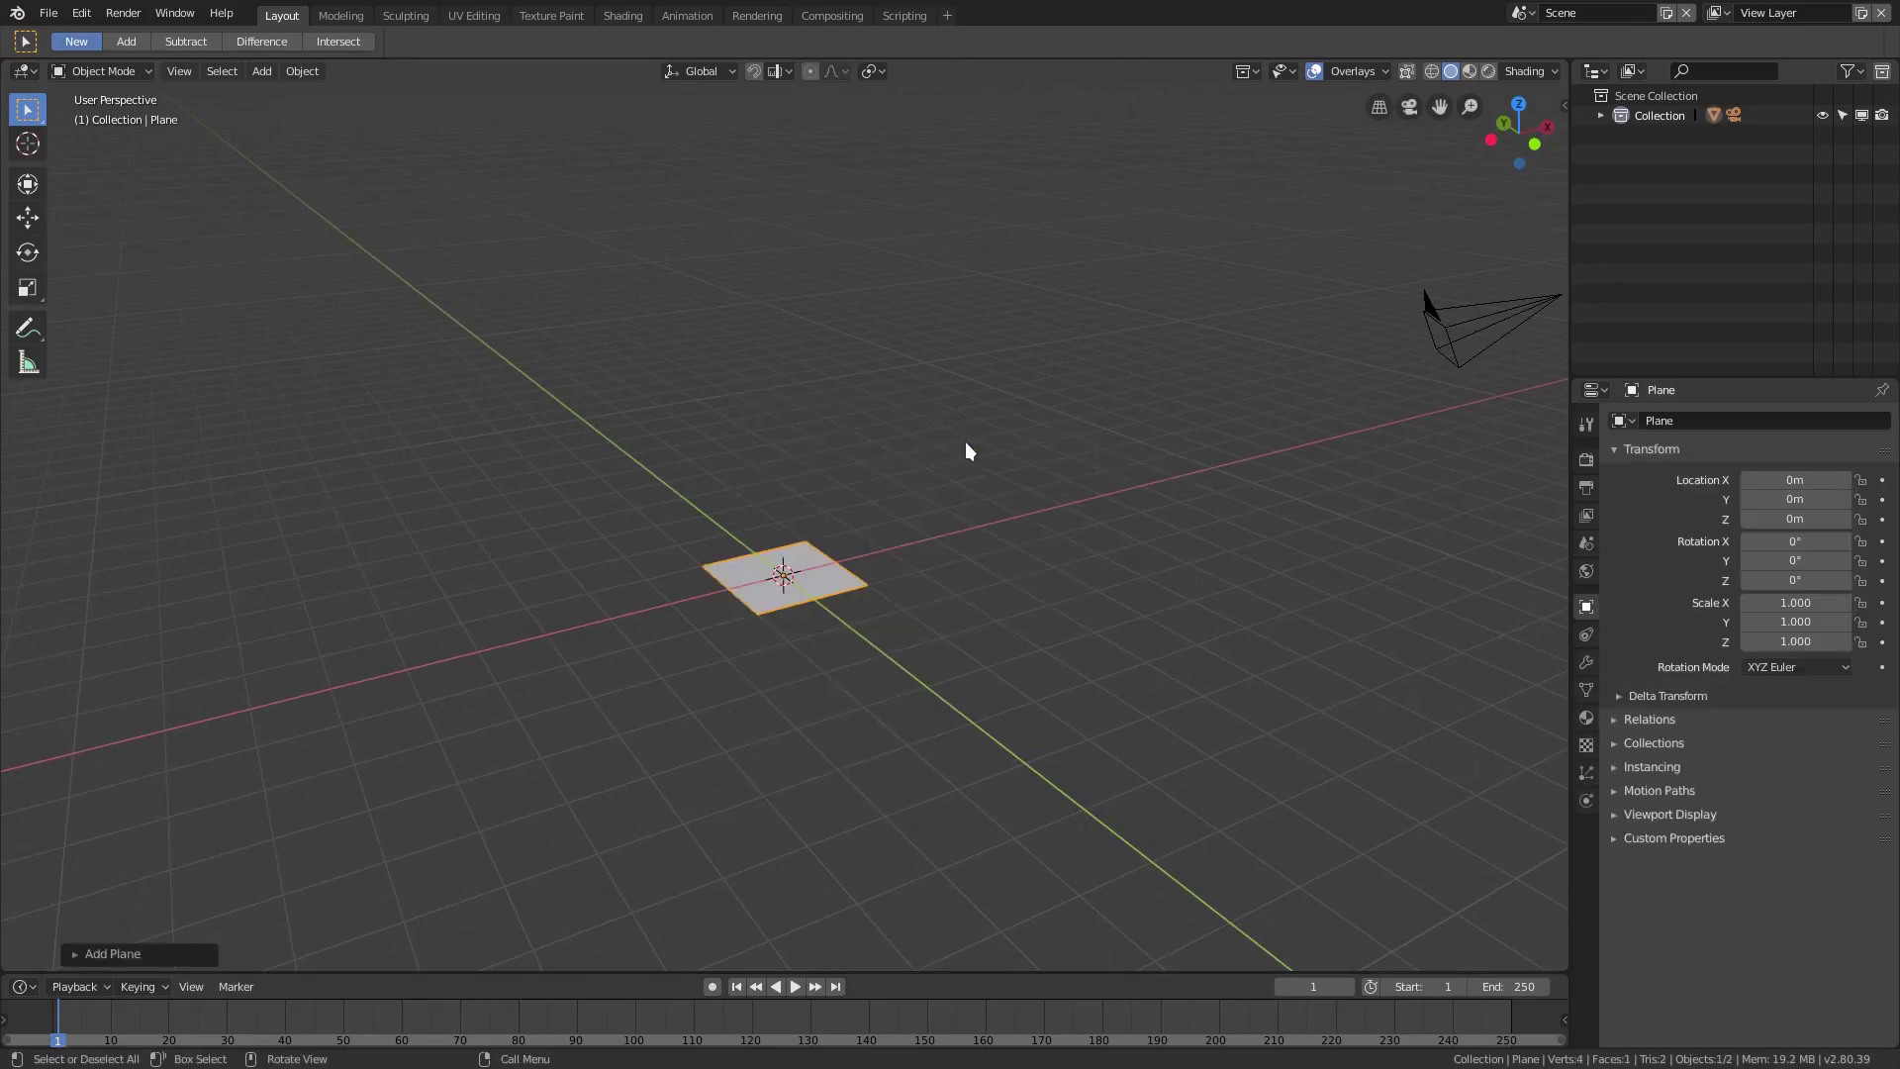
pyautogui.write('rx')
pyautogui.write('90')
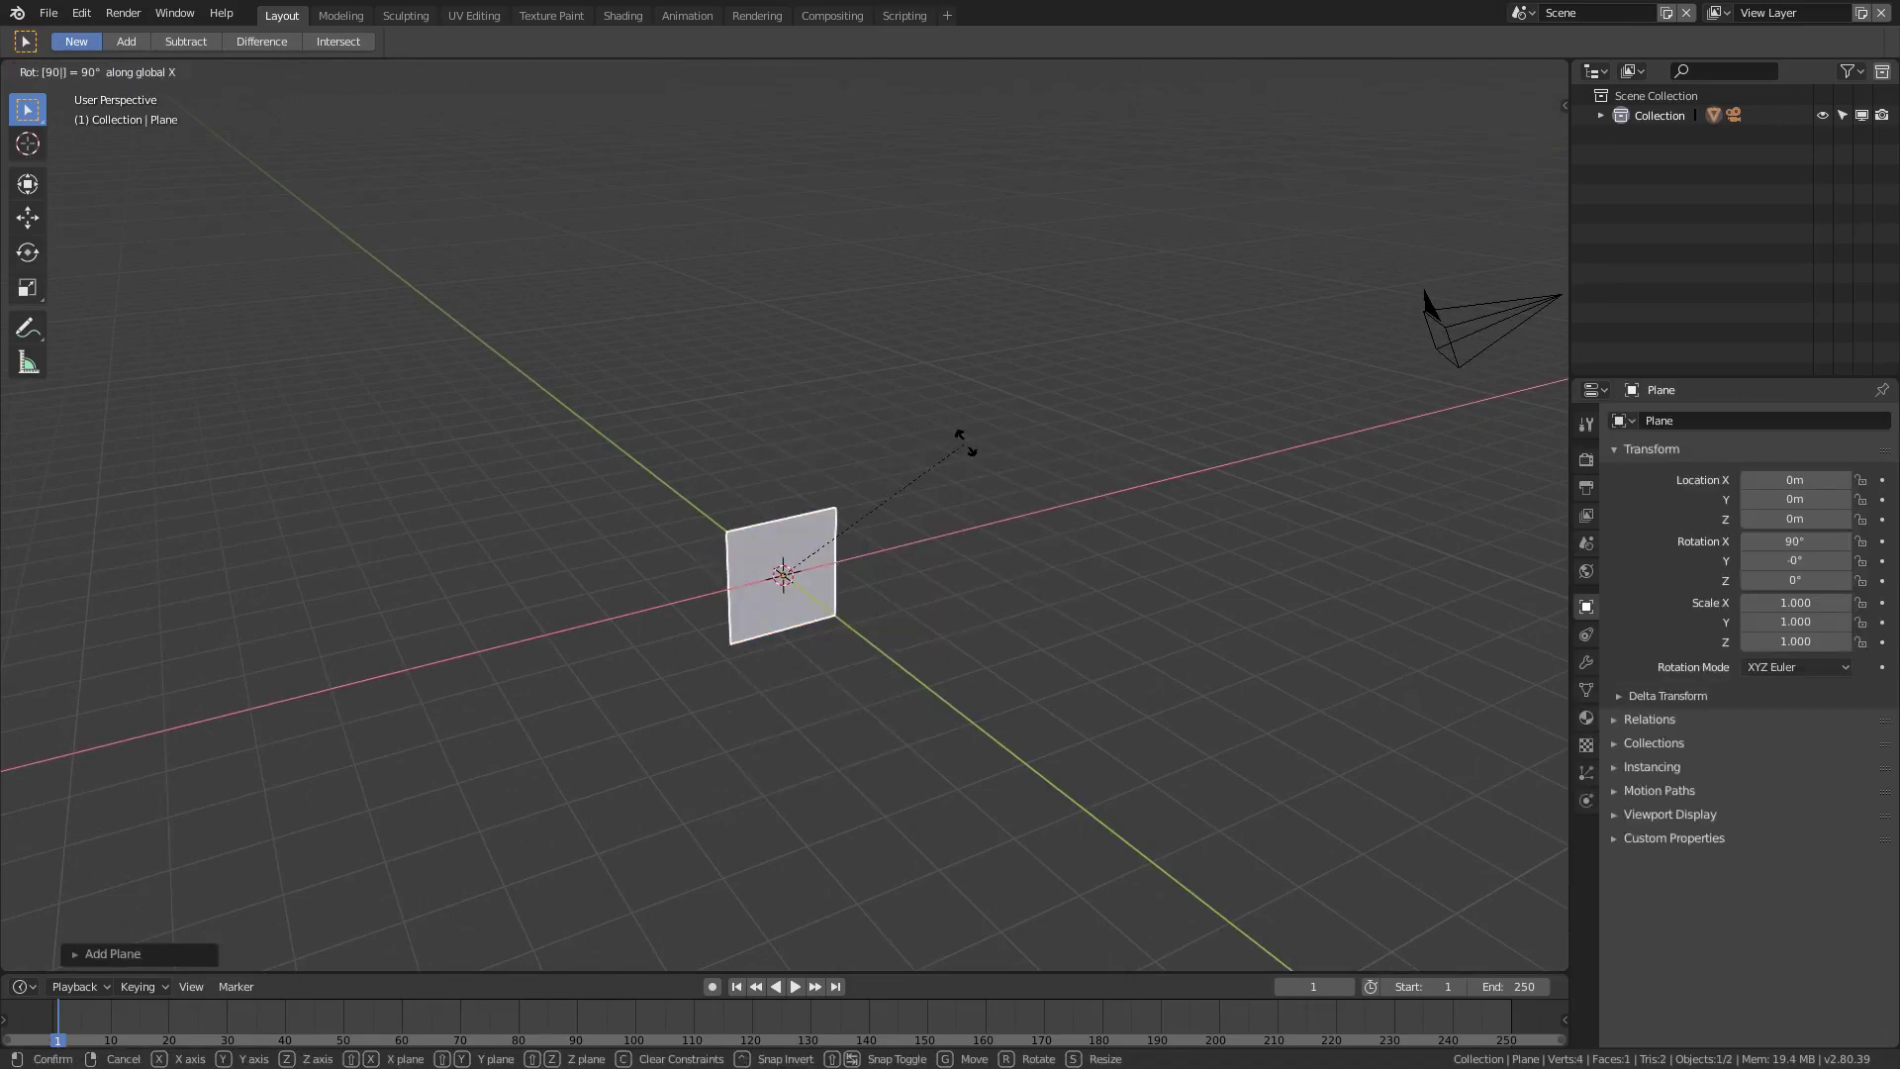
pyautogui.press('Return')
pyautogui.press('s')
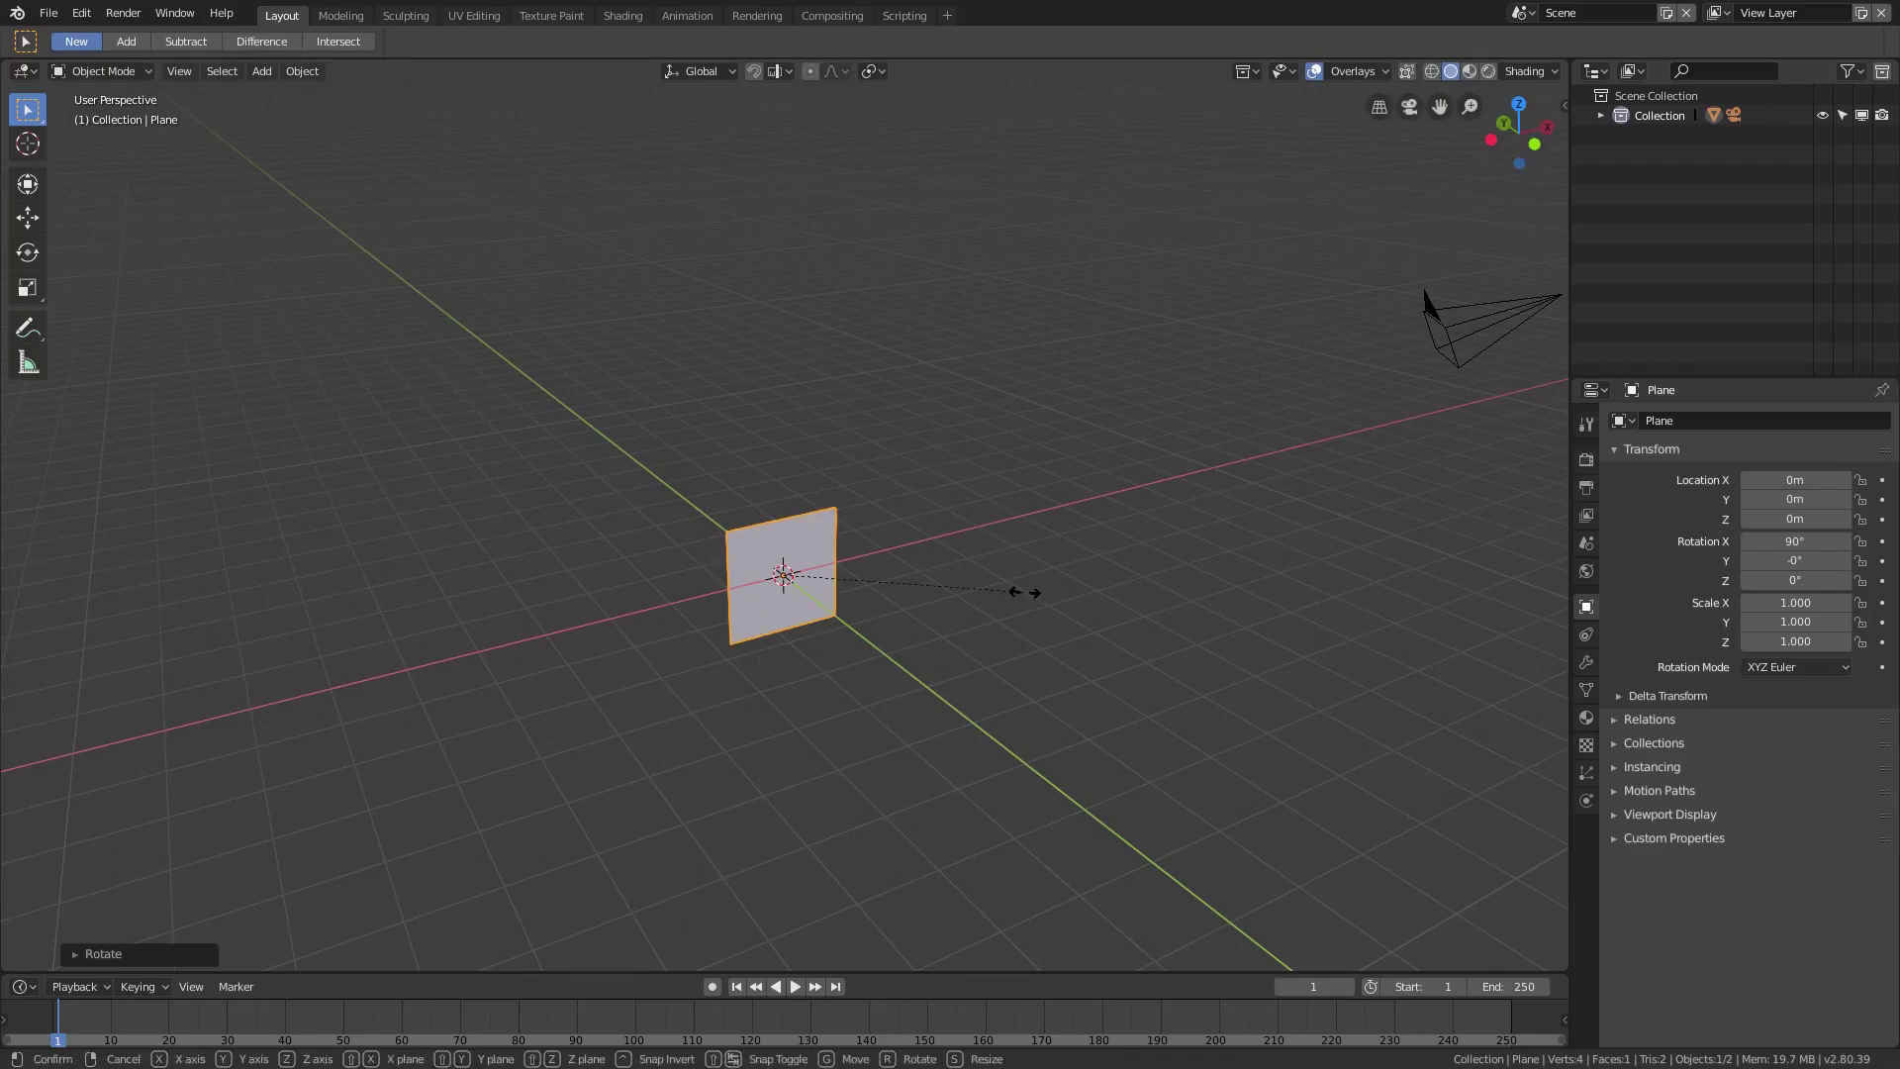
pyautogui.click(1459, 495)
pyautogui.moveTo(1458, 496); pyautogui.dragTo(1043, 603, button='middle')
# Unwrap the upright plane's single face in Edit Mode
pyautogui.press('Tab')
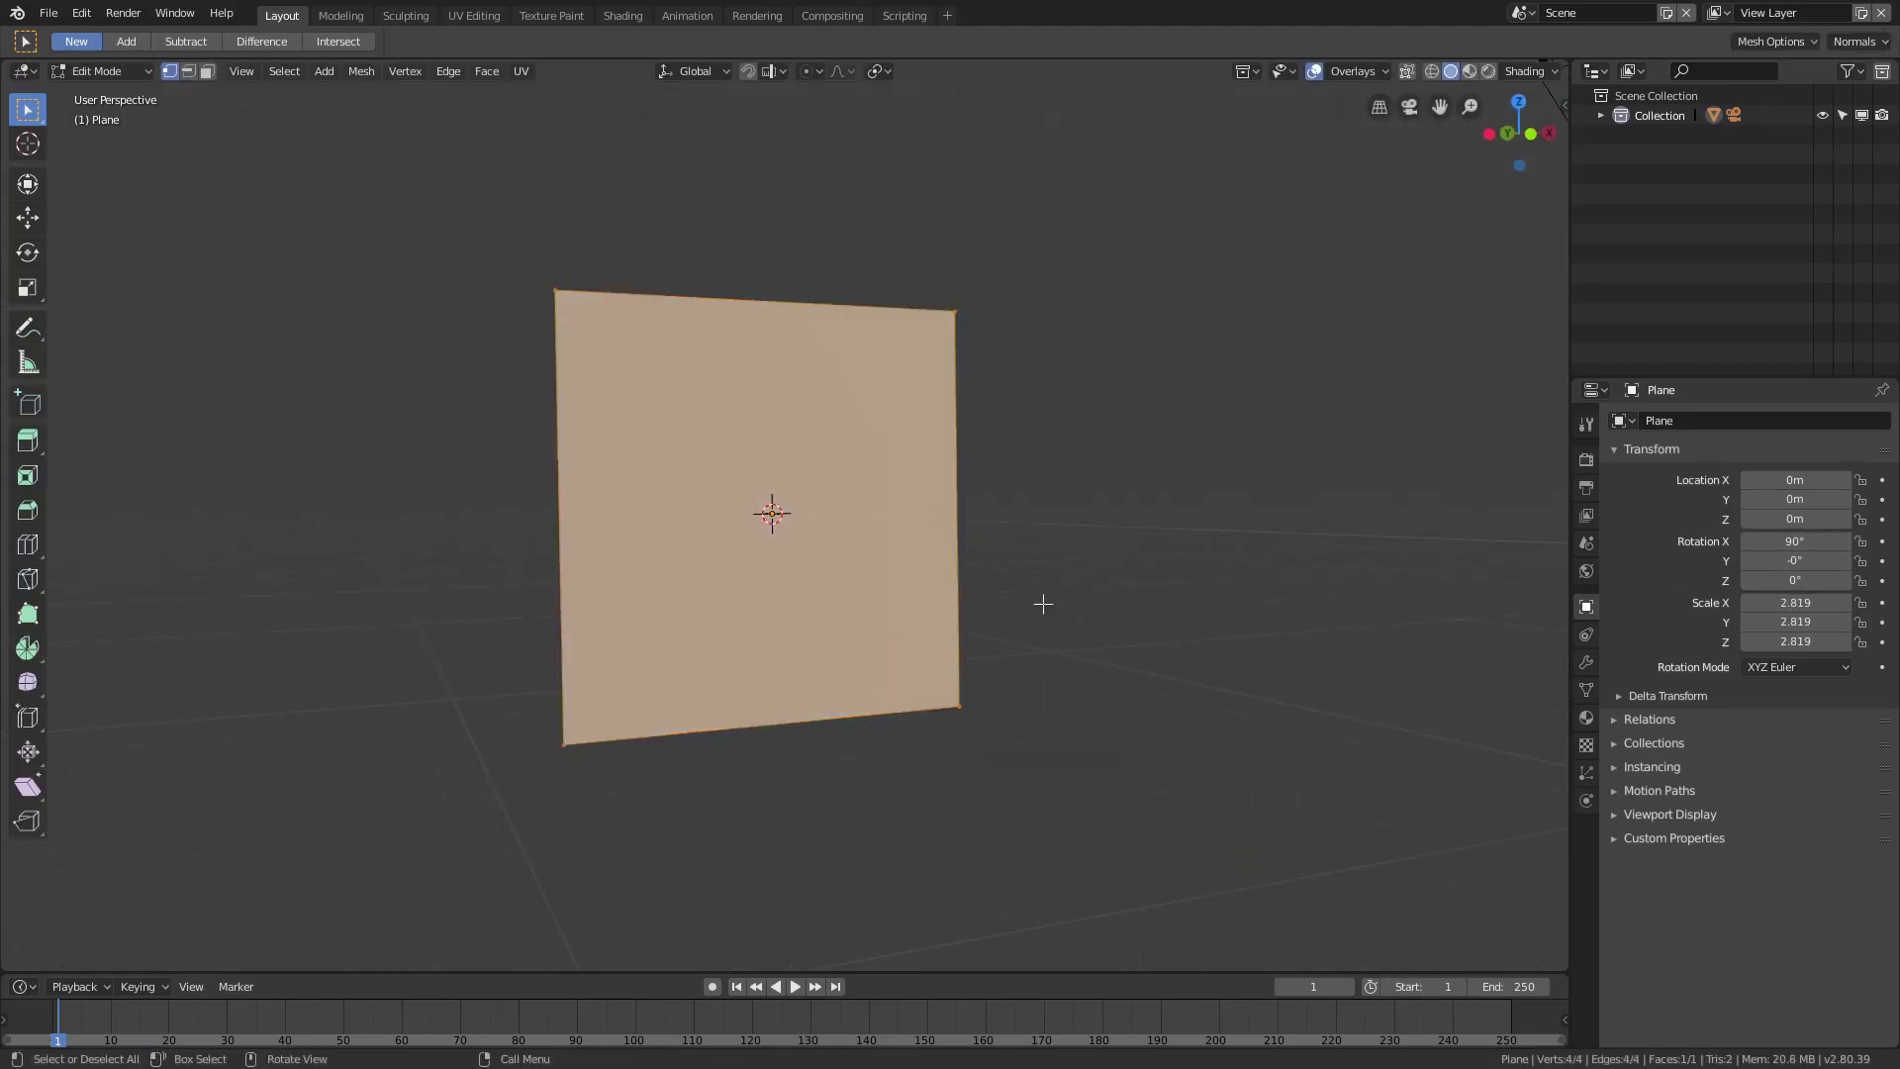
pyautogui.press('u')
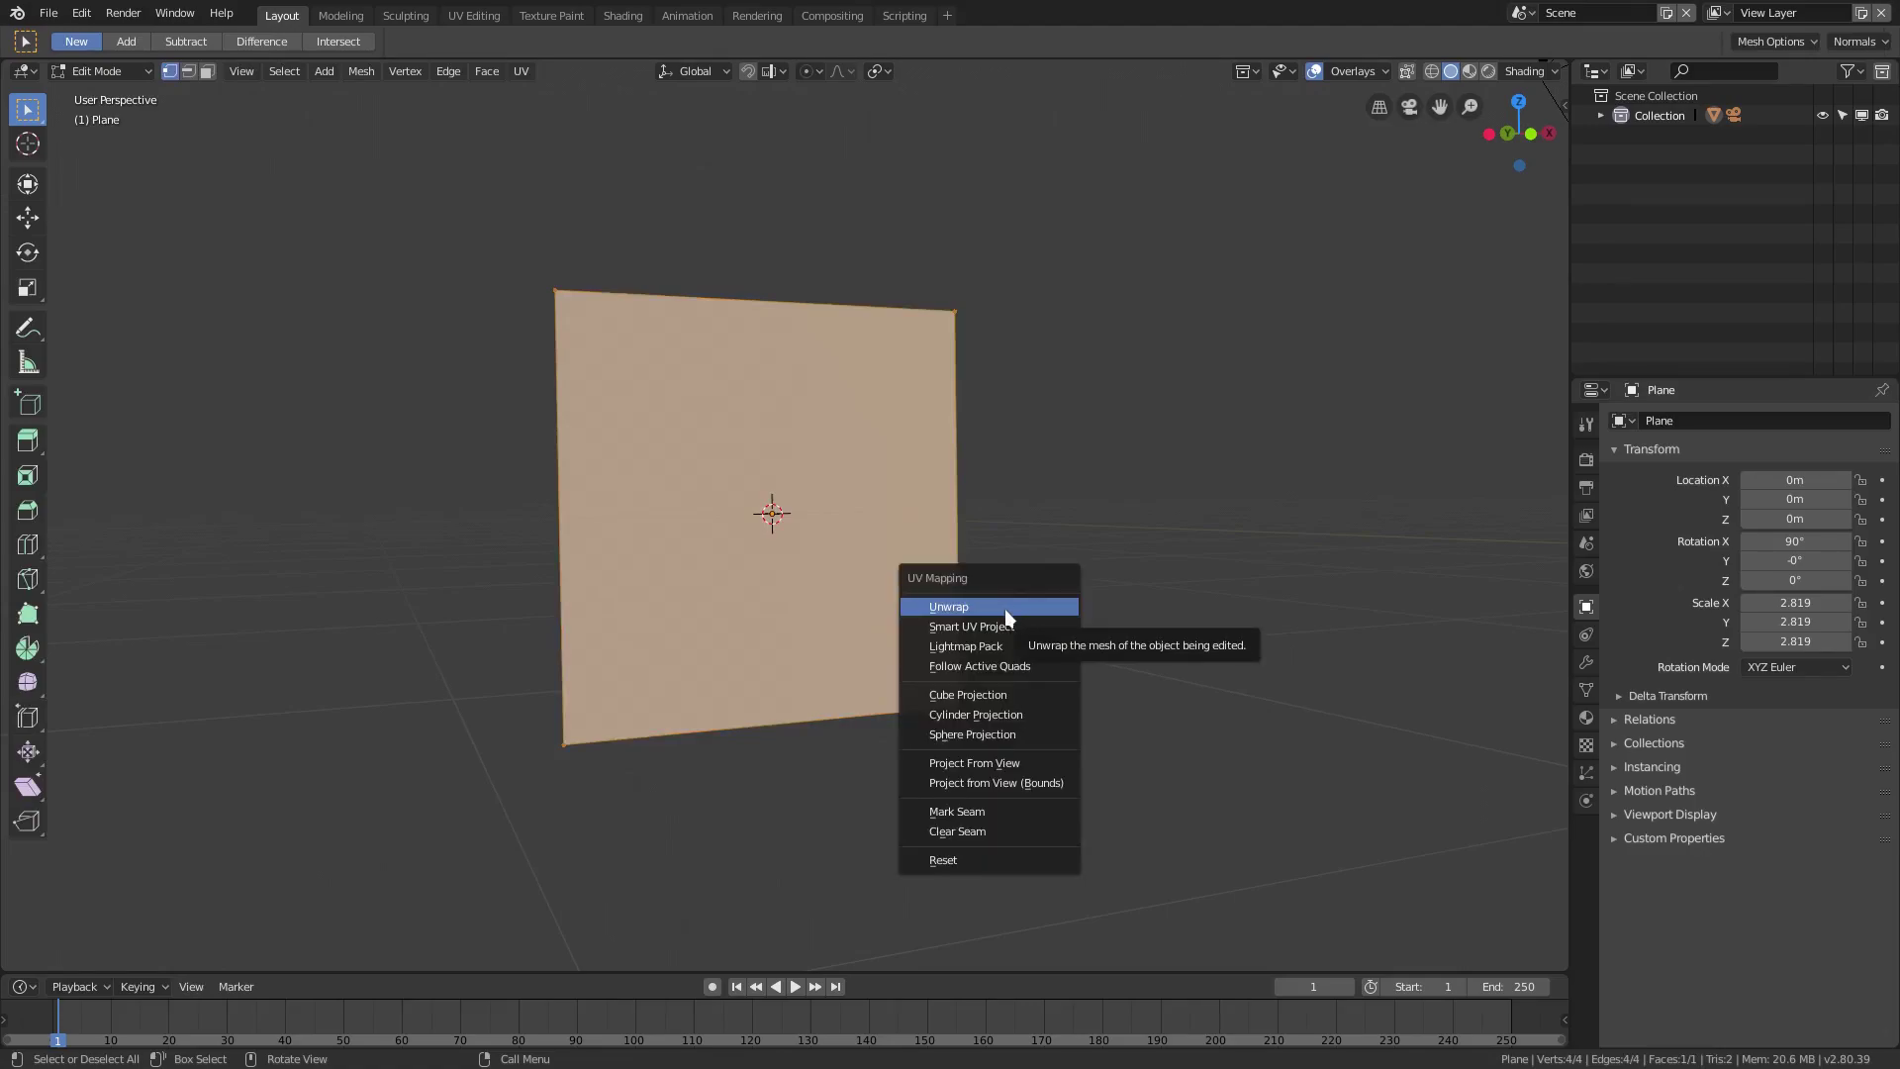
pyautogui.click(1006, 607)
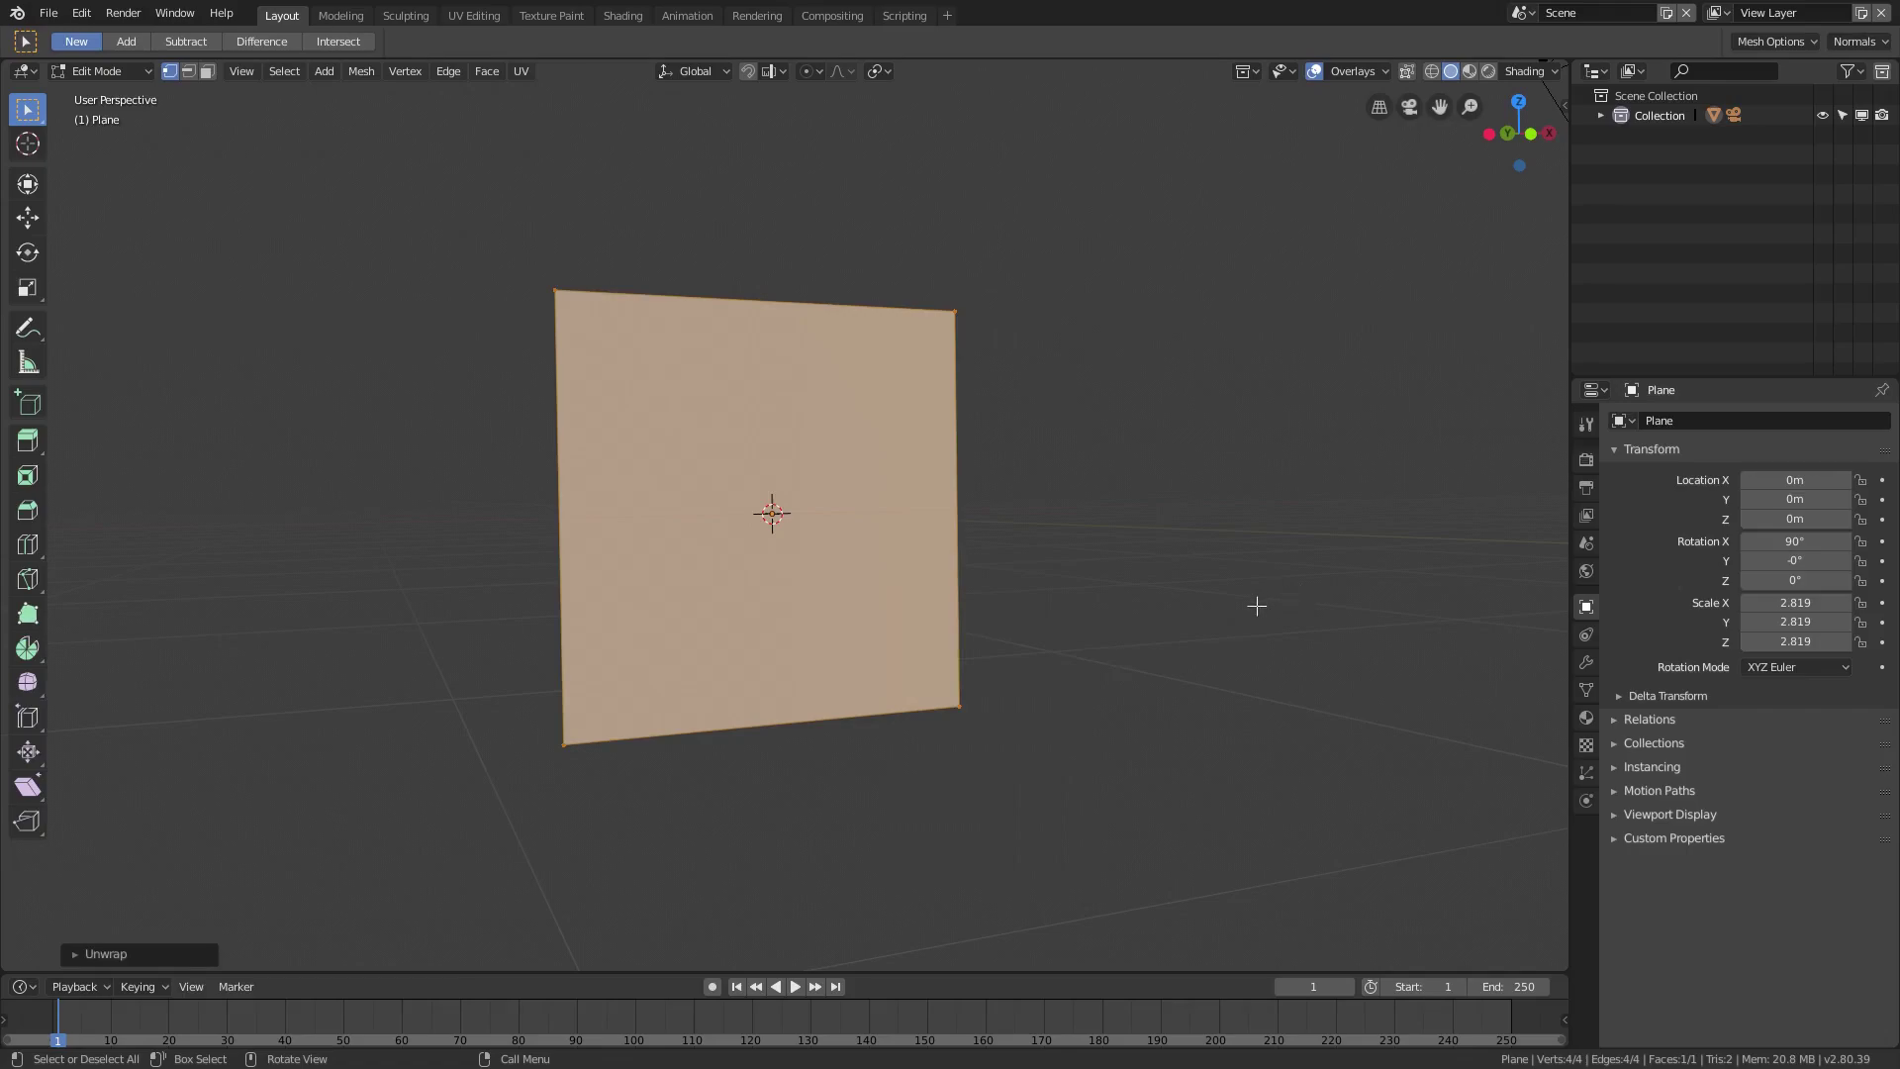
# Split the viewport and turn the left area into a UV Editor
pyautogui.moveTo(4, 964); pyautogui.dragTo(898, 962)
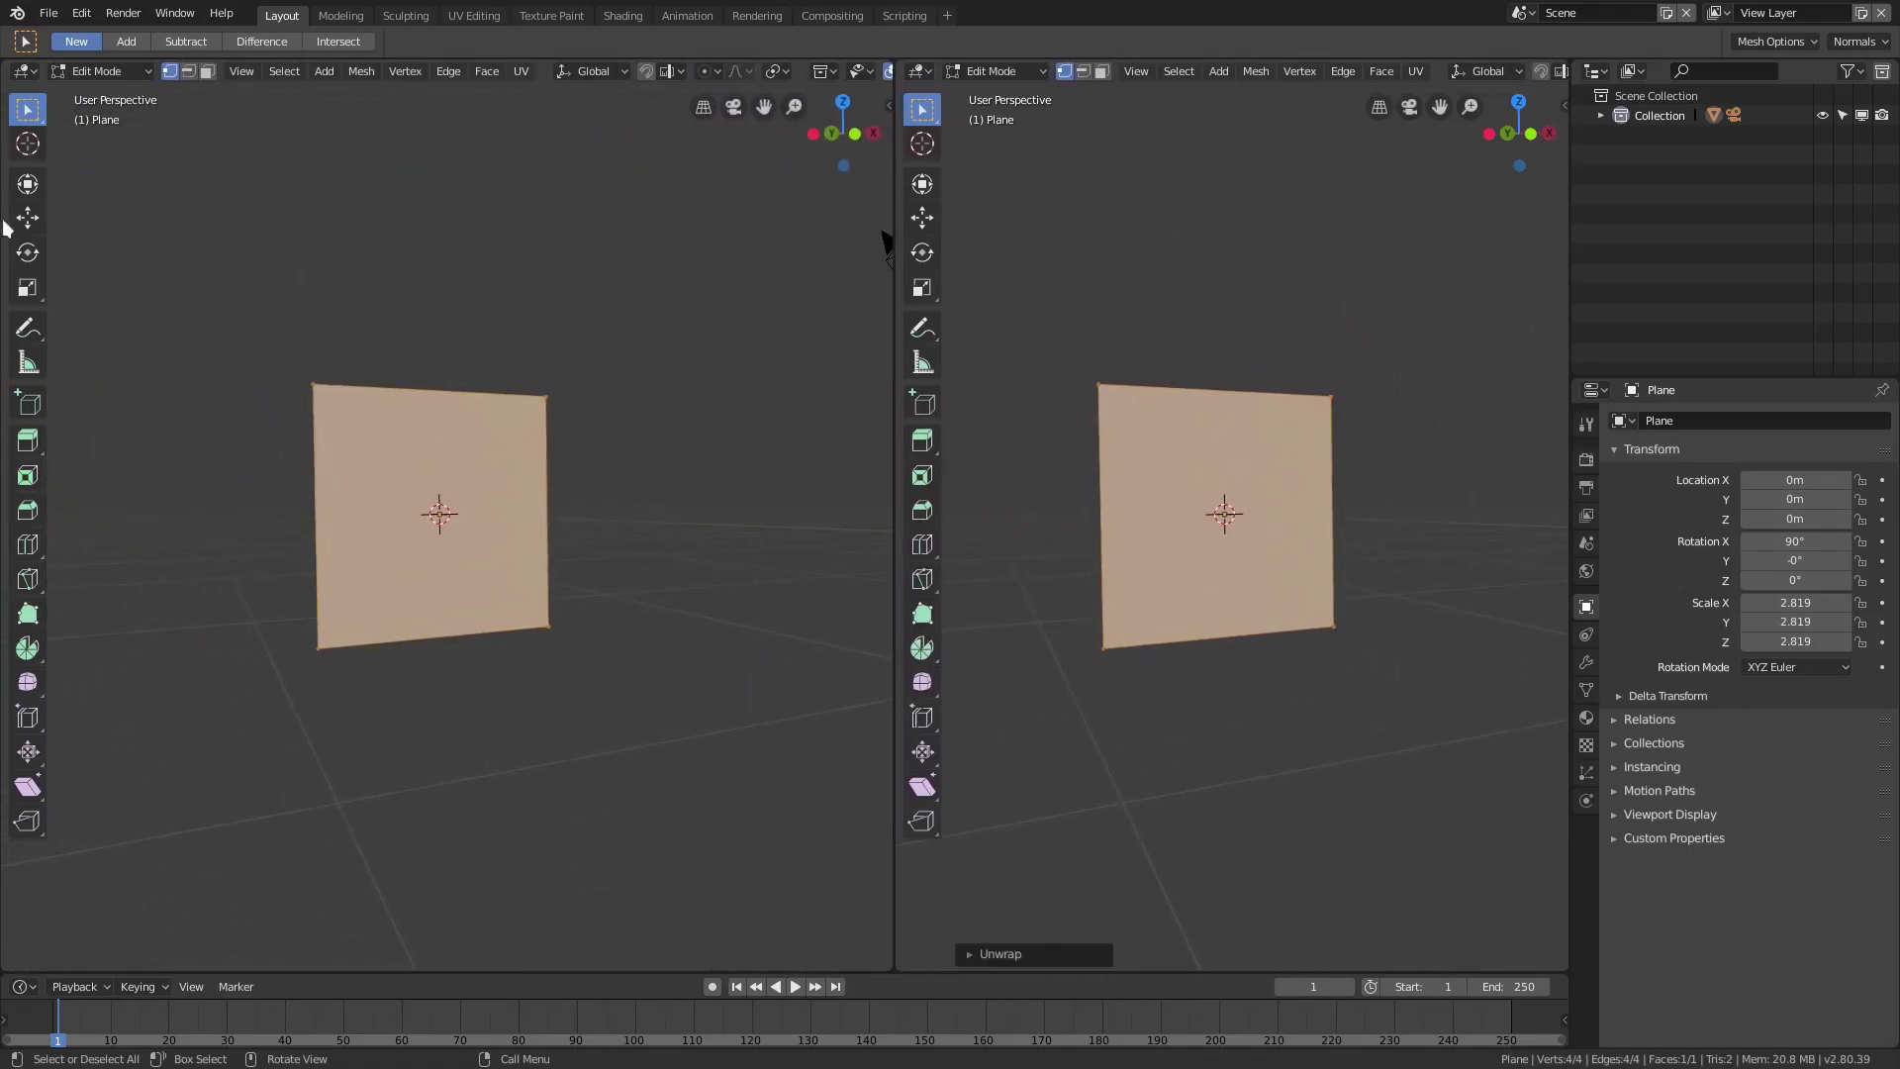
pyautogui.moveTo(8, 61); pyautogui.dragTo(344, 297)
pyautogui.click(23, 71)
pyautogui.click(97, 192)
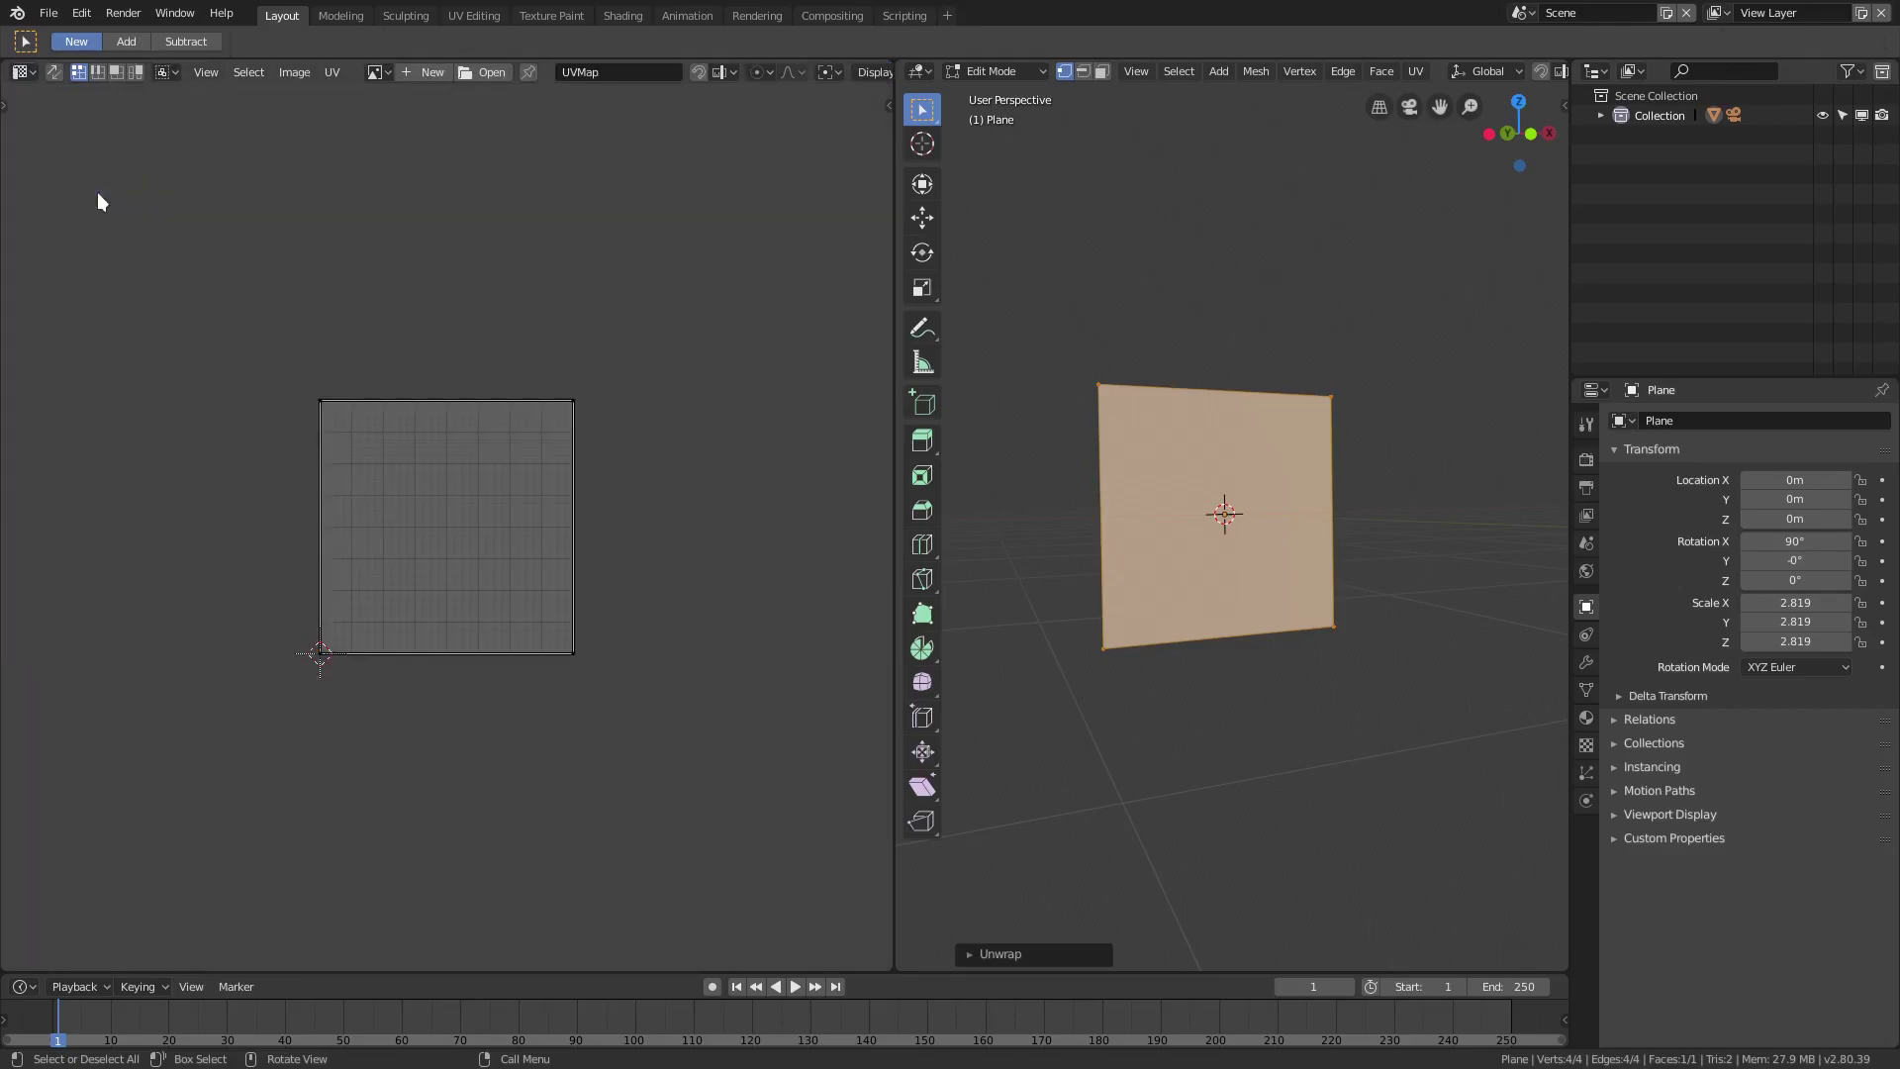
pyautogui.scroll(2, 337, 316)
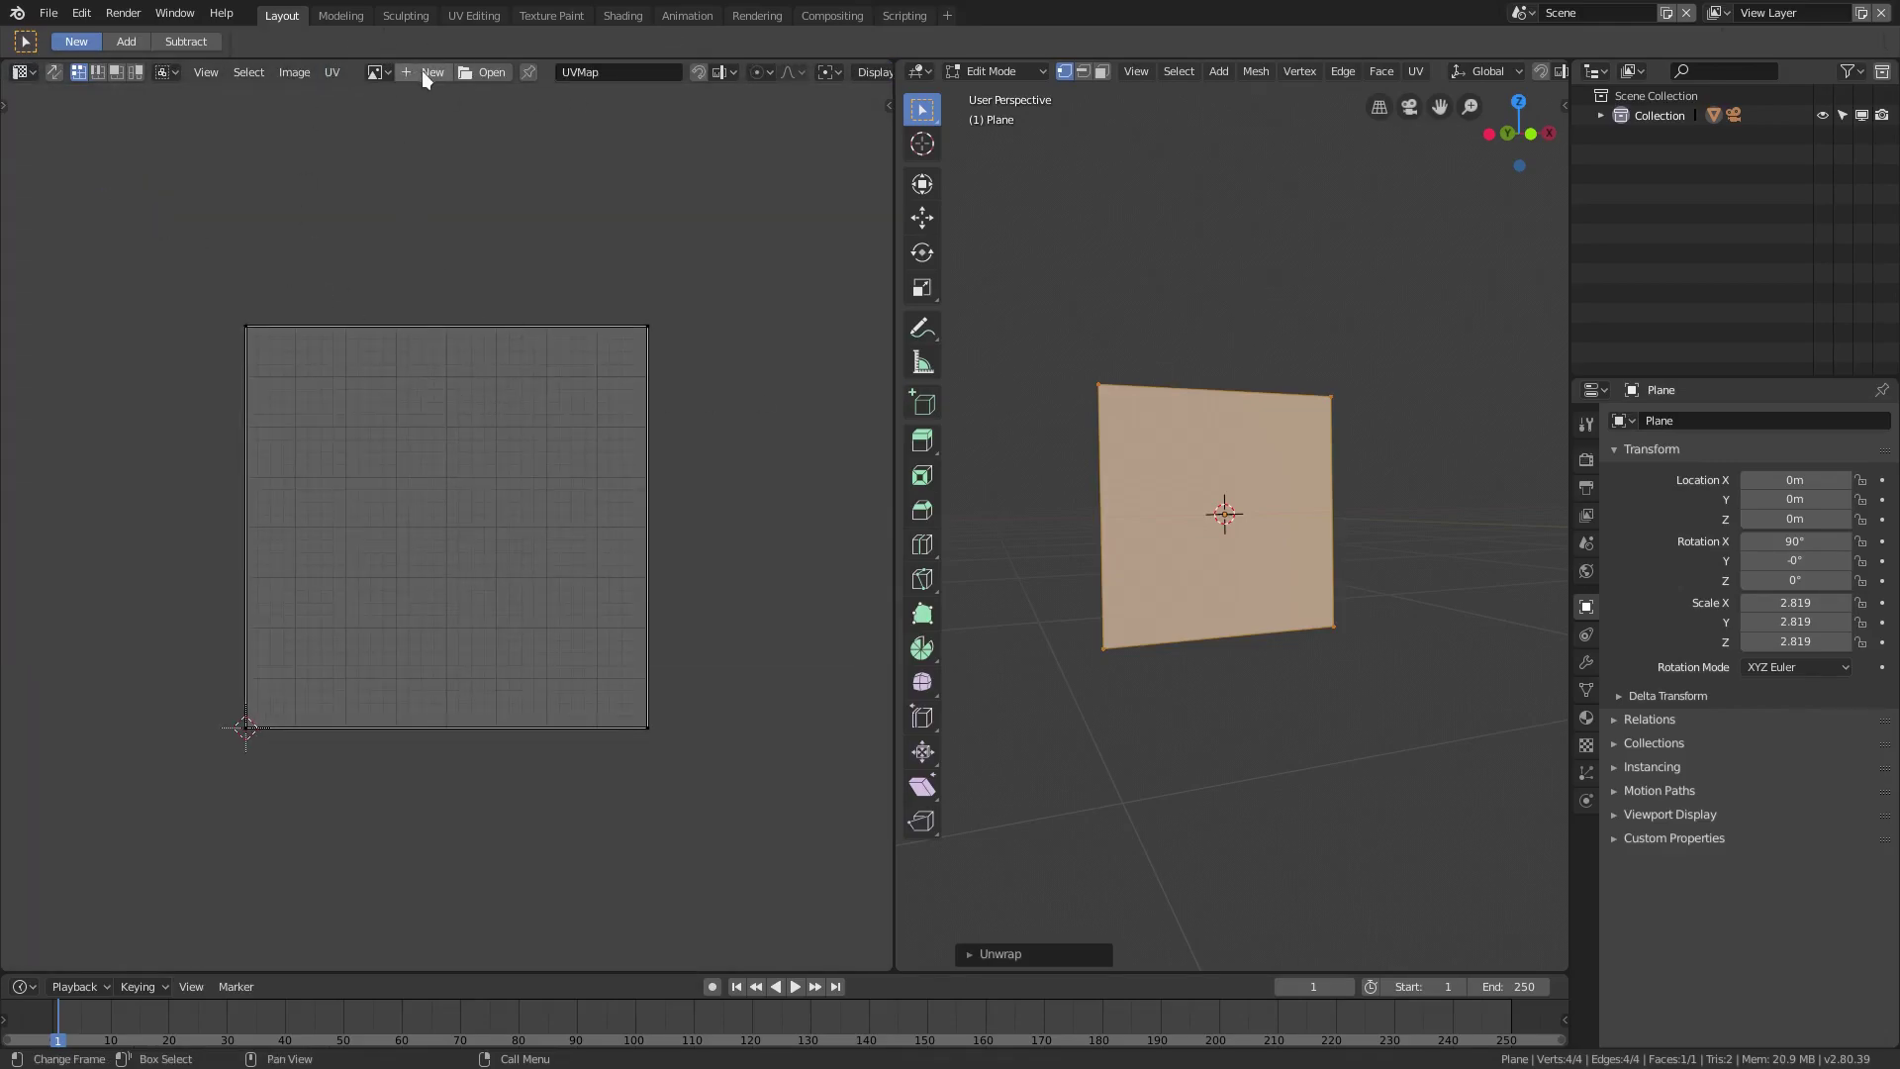
# Load 'Fancy Font Lord of The Rings Oh Yeah.png' into the UV Editor
pyautogui.click(484, 72)
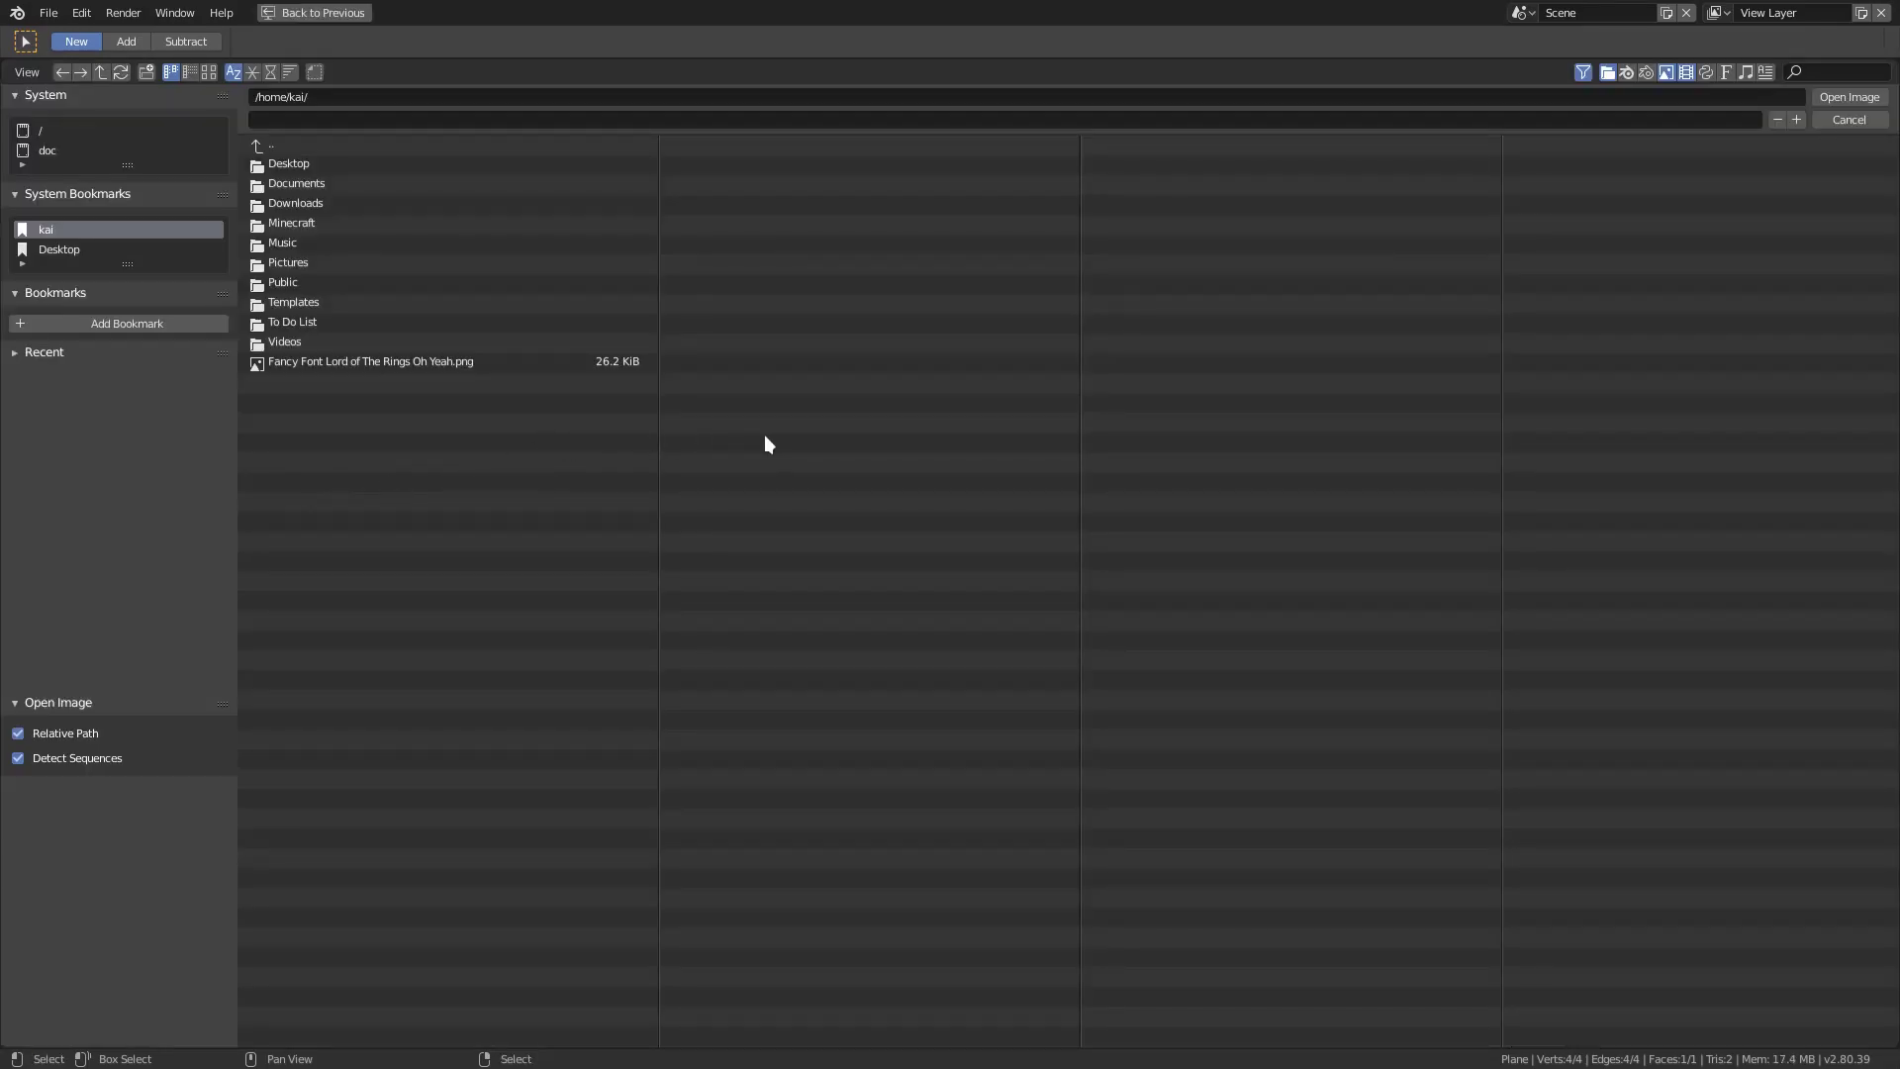
pyautogui.click(289, 366)
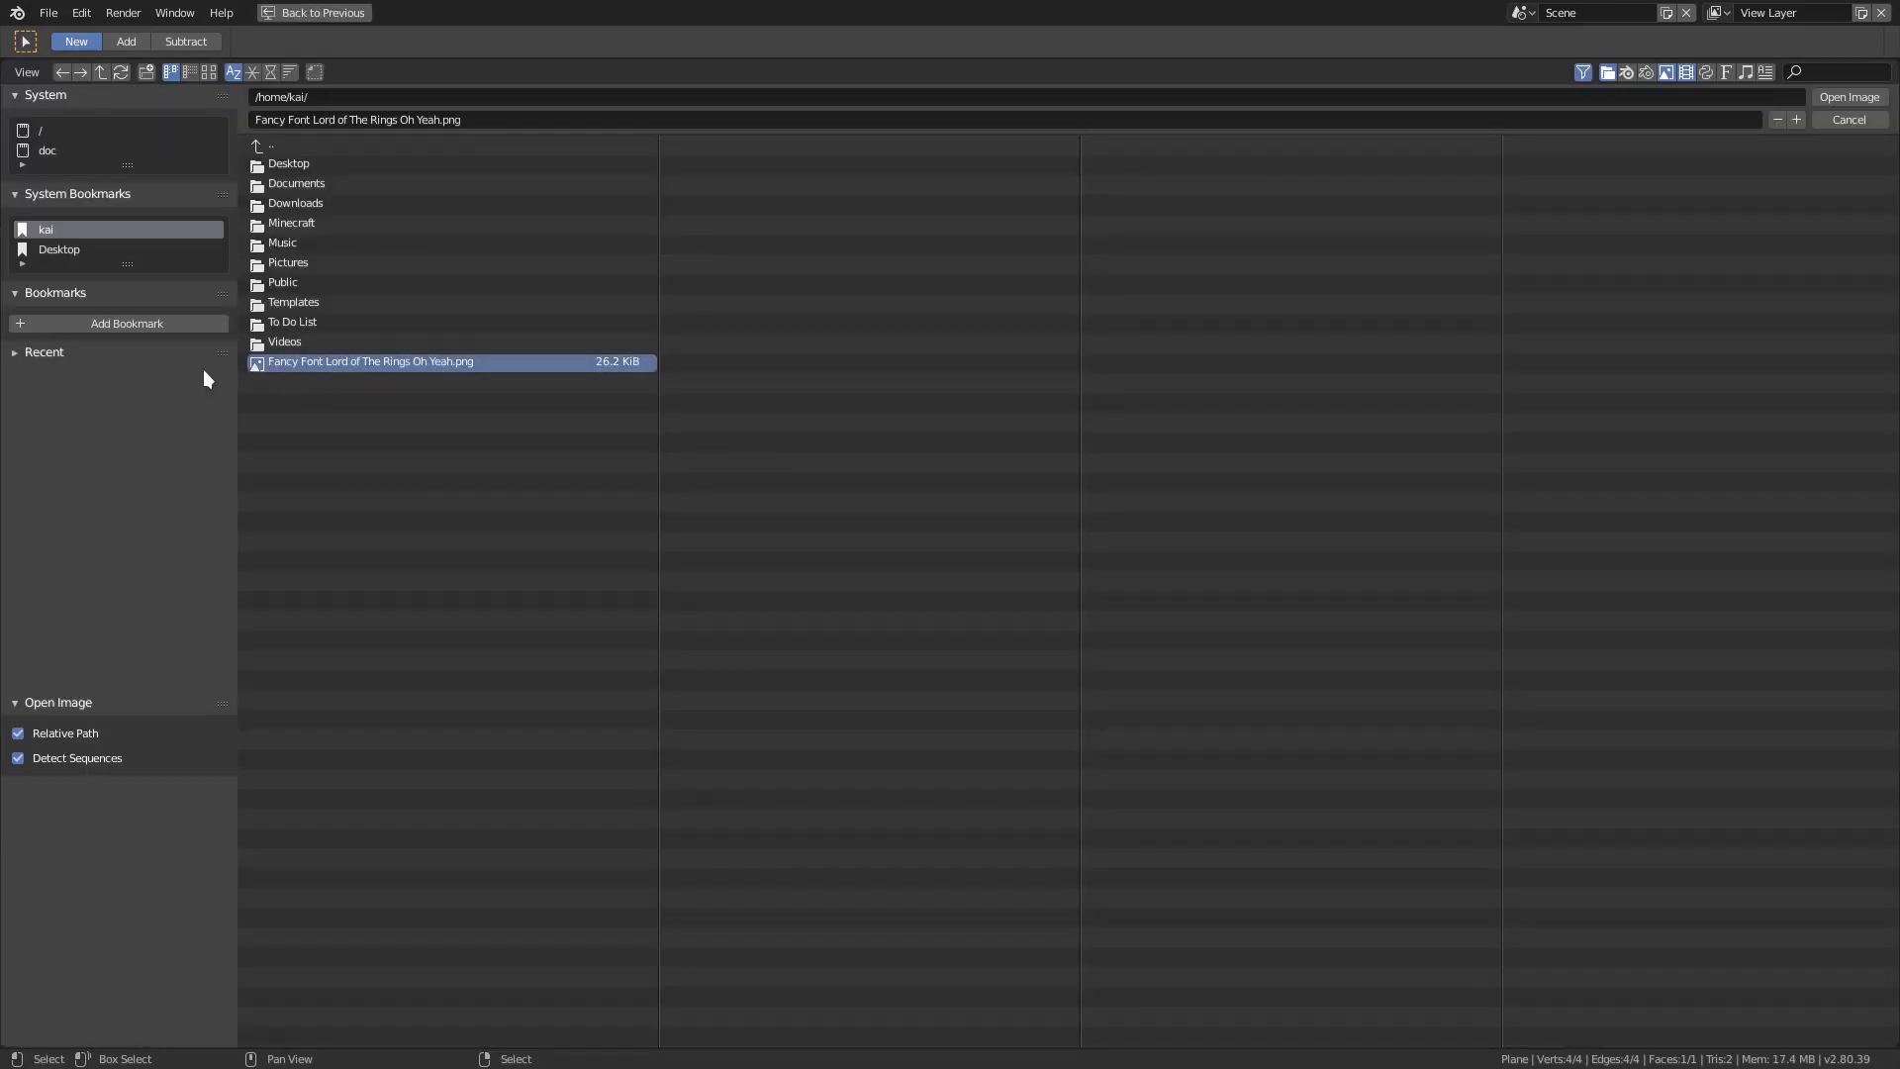
pyautogui.click(1847, 97)
pyautogui.scroll(-4, 808, 455)
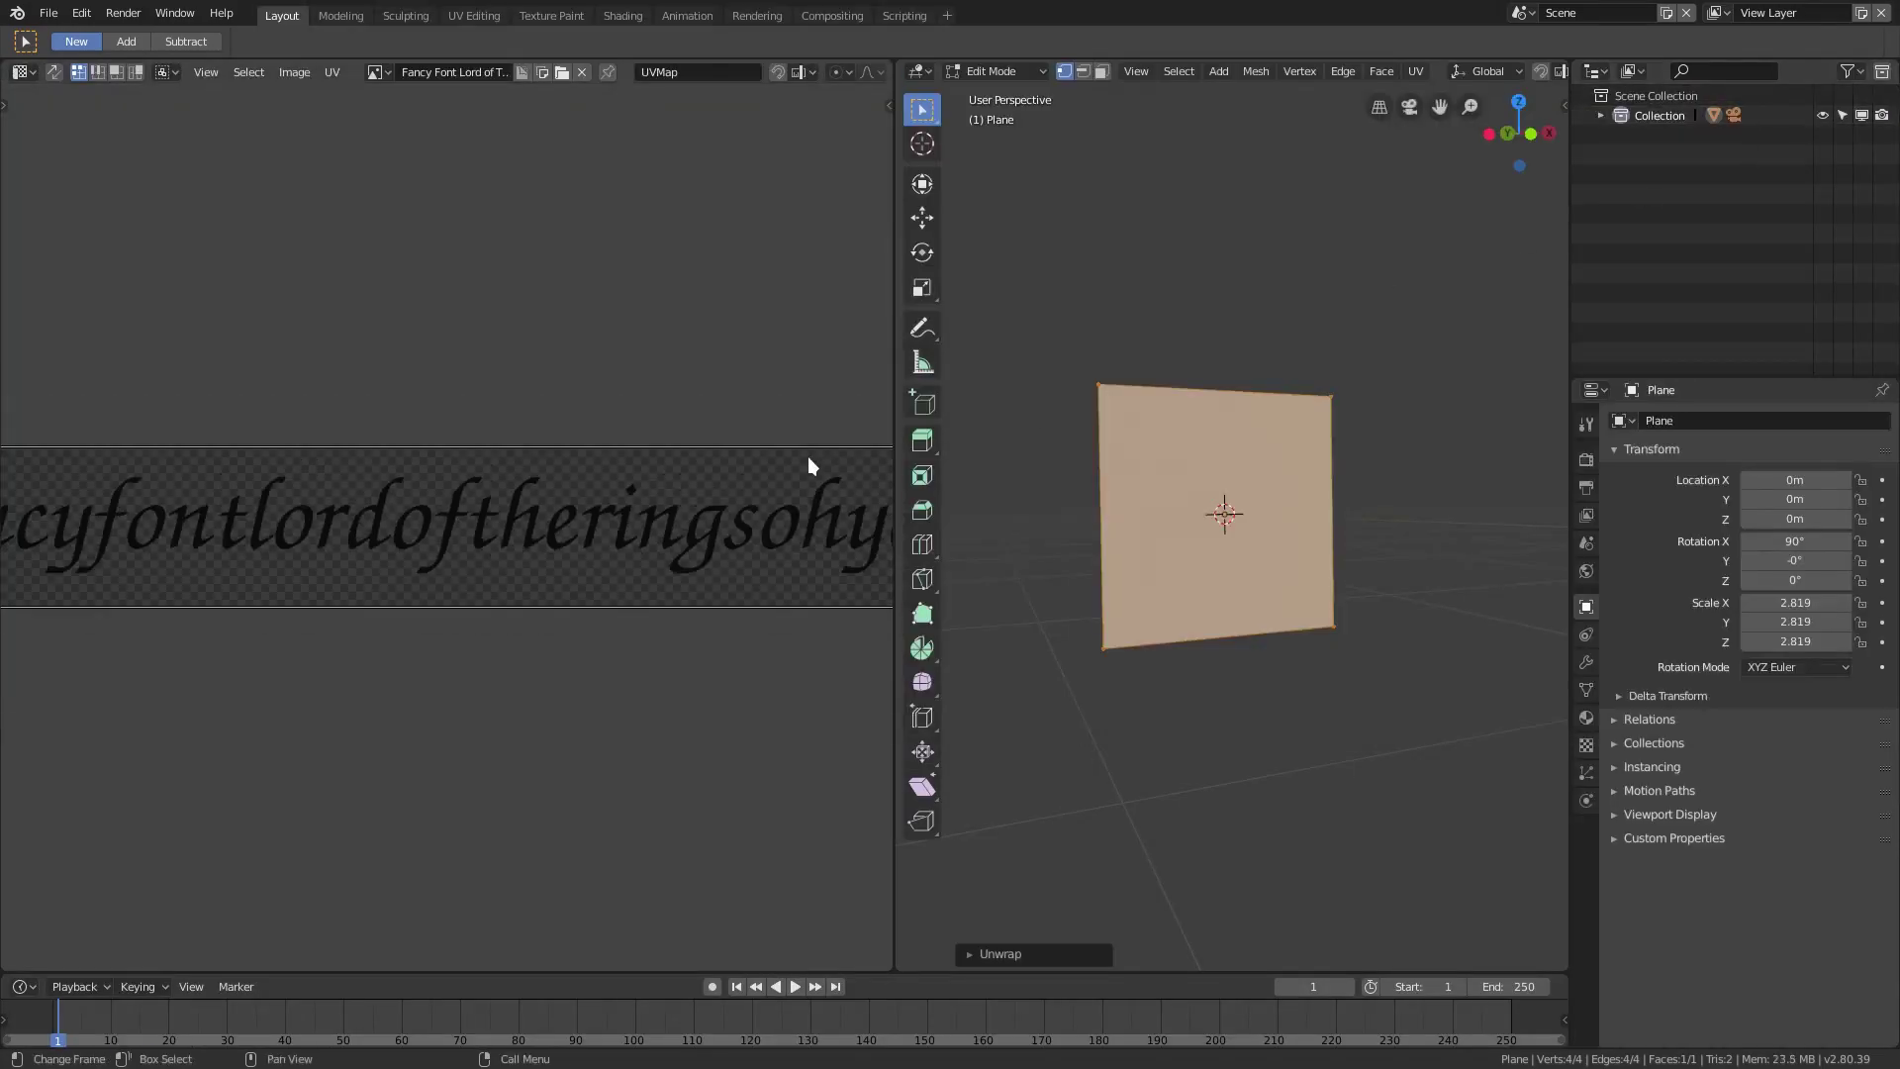
pyautogui.scroll(-1, 808, 466)
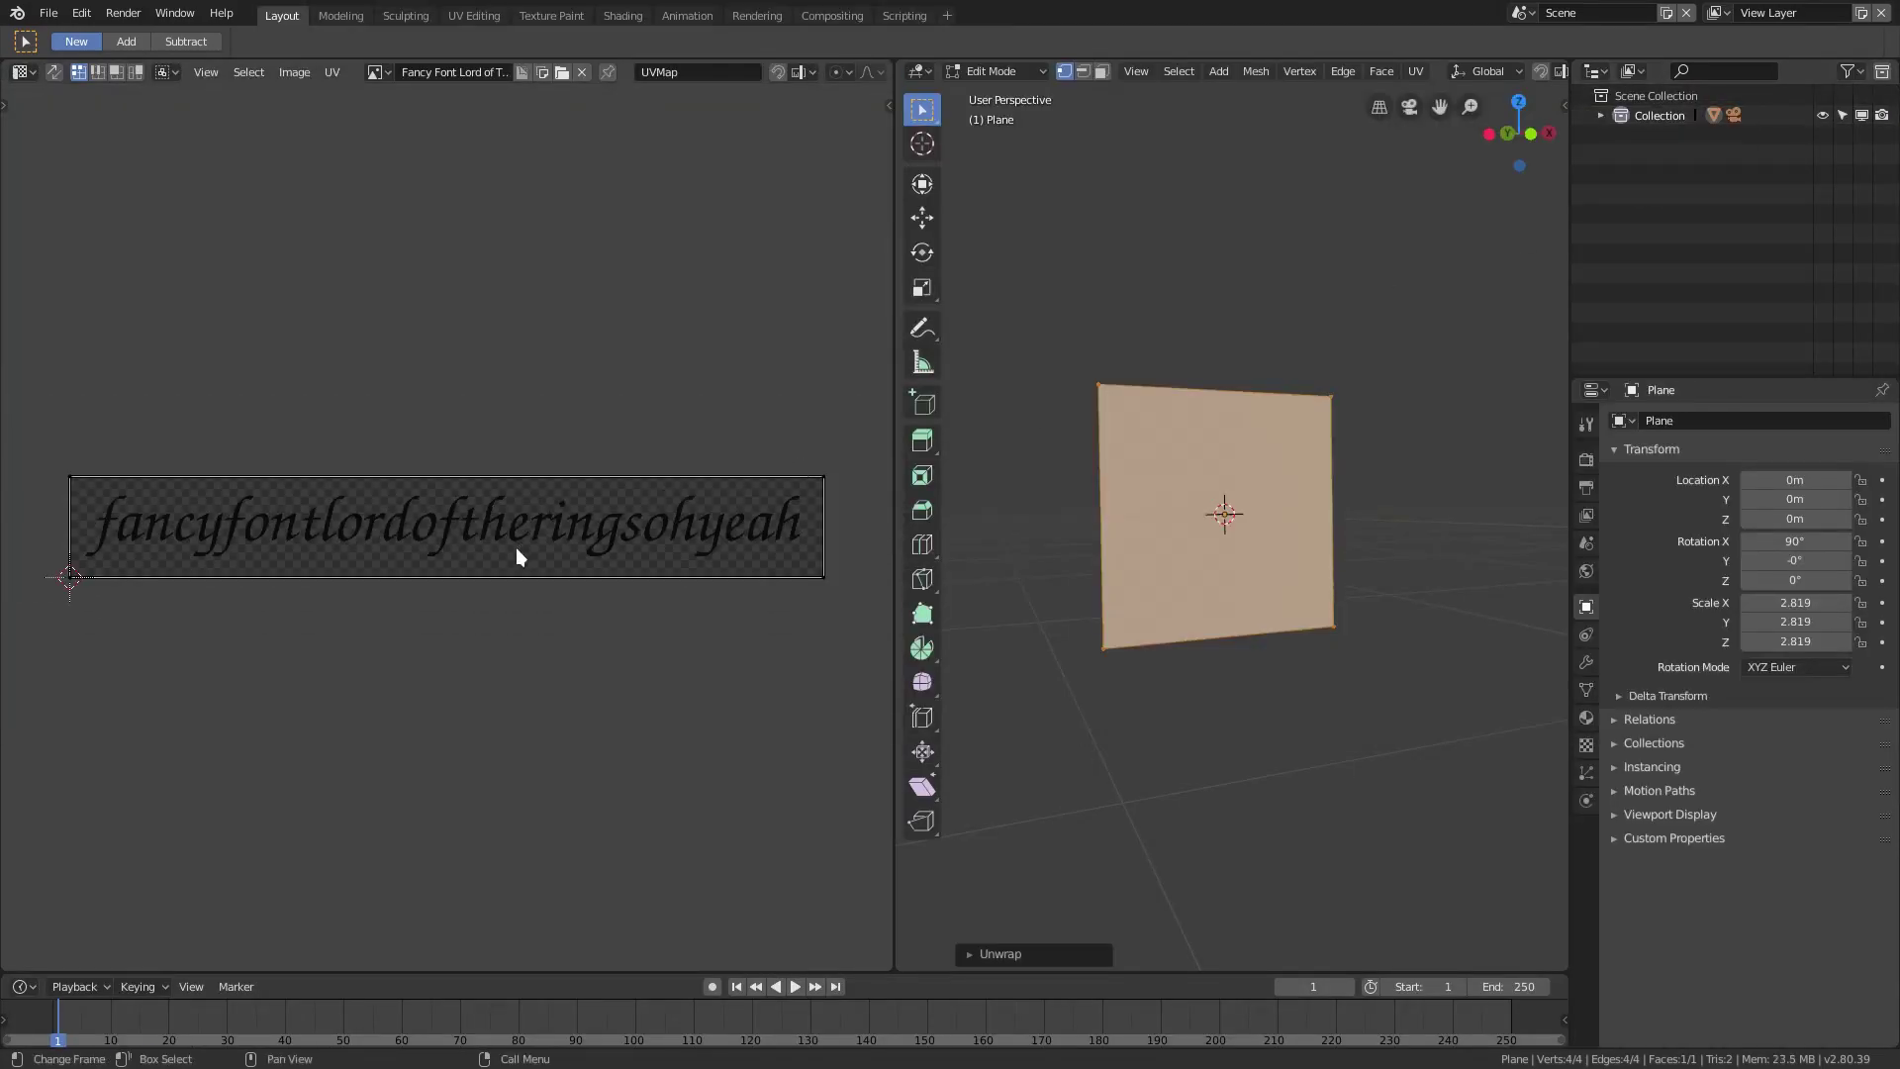
pyautogui.scroll(1, 186, 542)
pyautogui.scroll(-1, 147, 529)
pyautogui.scroll(1, 693, 742)
pyautogui.scroll(-1, 713, 732)
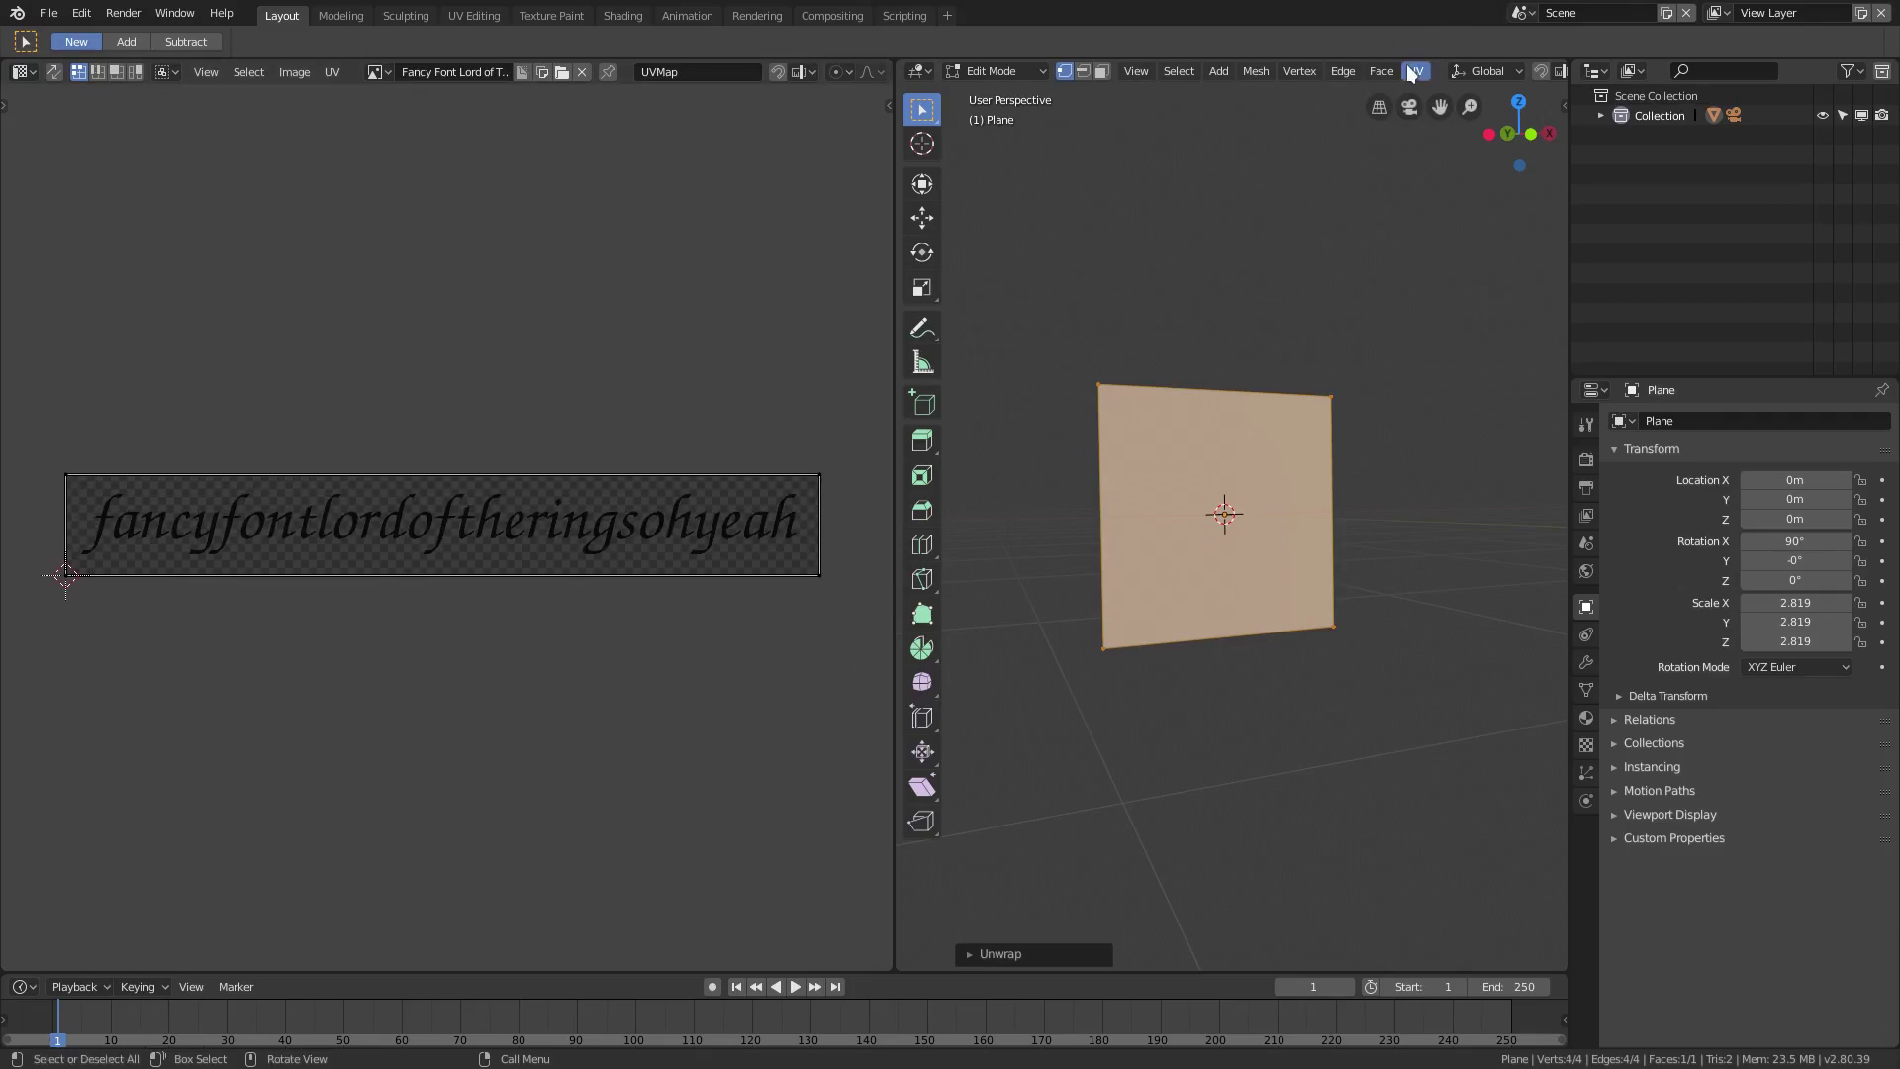
pyautogui.scroll(-8, 1405, 68)
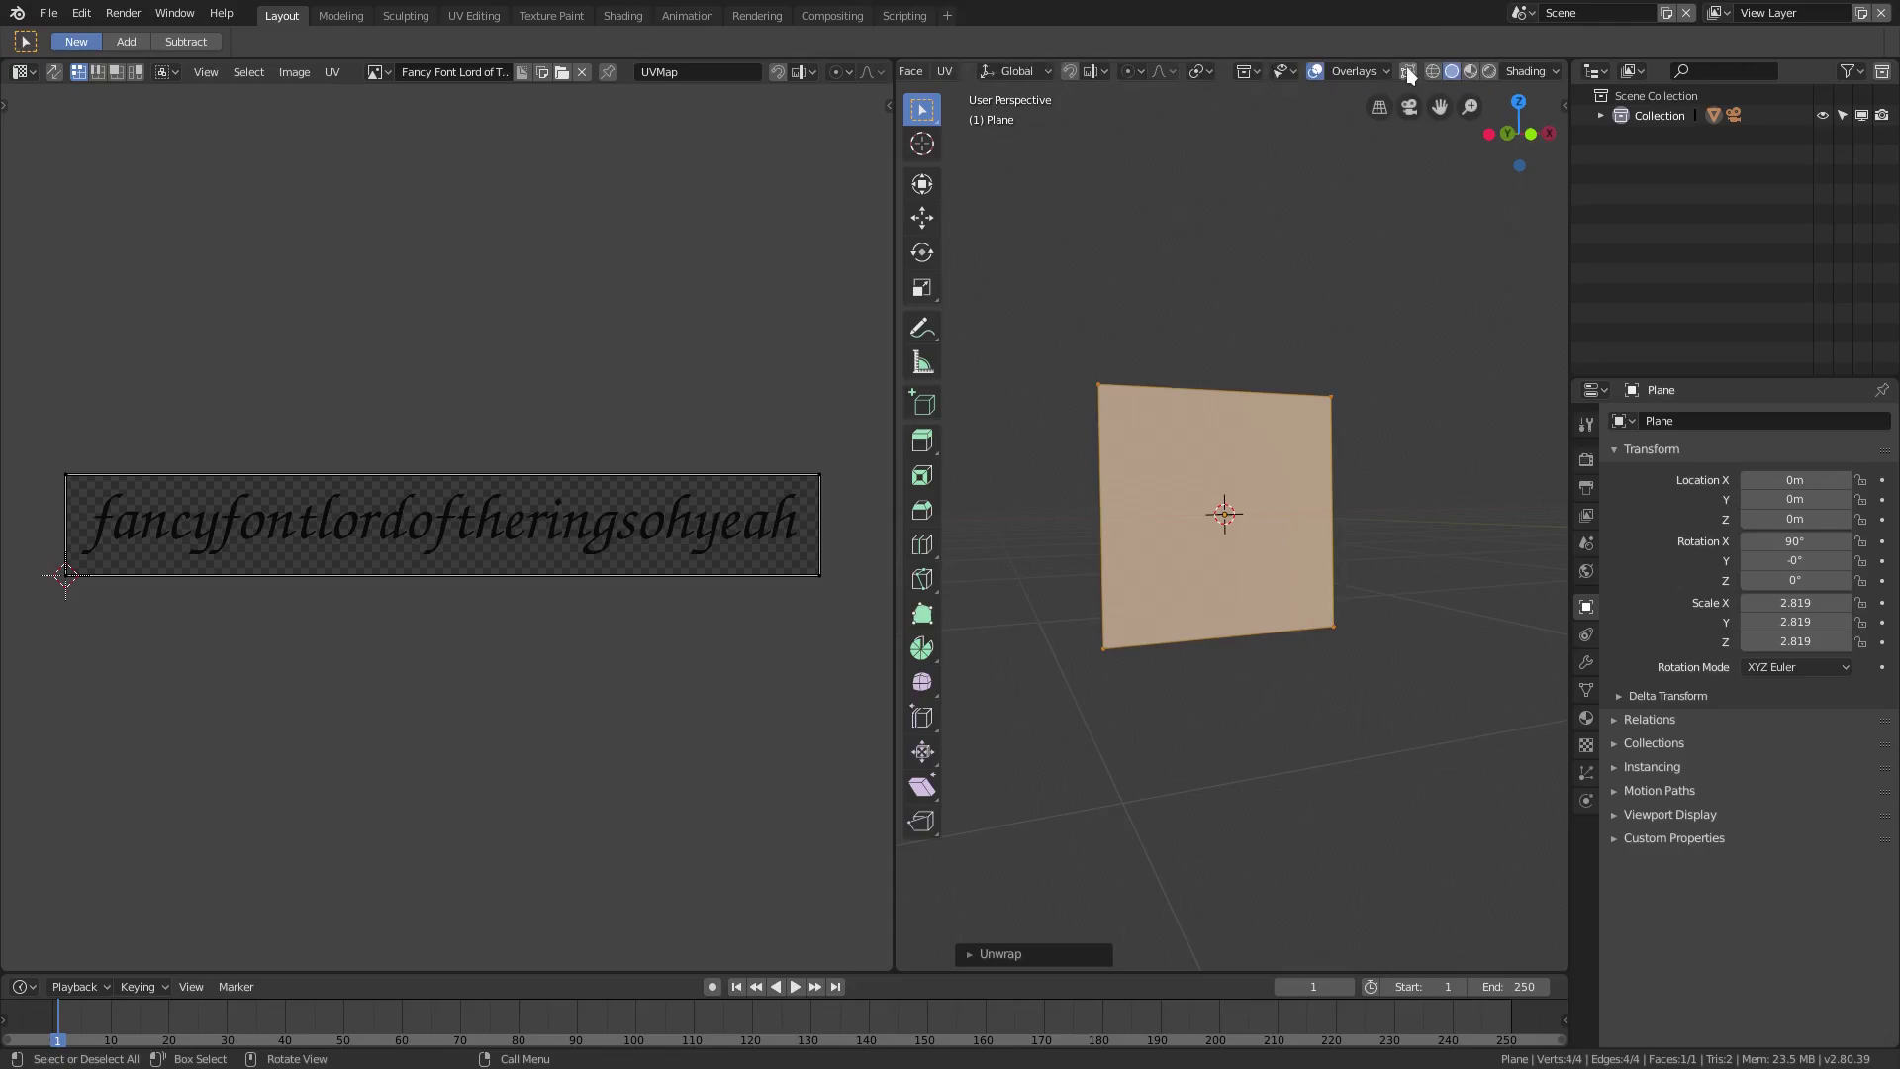
# Switch the viewport to Rendered shading and return to Object Mode
pyautogui.click(1489, 71)
pyautogui.moveTo(1174, 550)
pyautogui.mouseDown(button='middle')
pyautogui.moveTo(1202, 548)
pyautogui.moveTo(1201, 573)
pyautogui.moveTo(1353, 561)
pyautogui.moveTo(1082, 530)
pyautogui.moveTo(1440, 525)
pyautogui.moveTo(1192, 543)
pyautogui.moveTo(1340, 580)
pyautogui.mouseUp(button='middle')
pyautogui.press('Tab')
pyautogui.scroll(5, 1277, 485)
pyautogui.scroll(-3, 1440, 524)
pyautogui.scroll(-6, 1336, 574)
# Add a point light and move it in front of the plane
pyautogui.hotkey('shift', 'a')
pyautogui.moveTo(1308, 524)
pyautogui.moveTo(1227, 789)
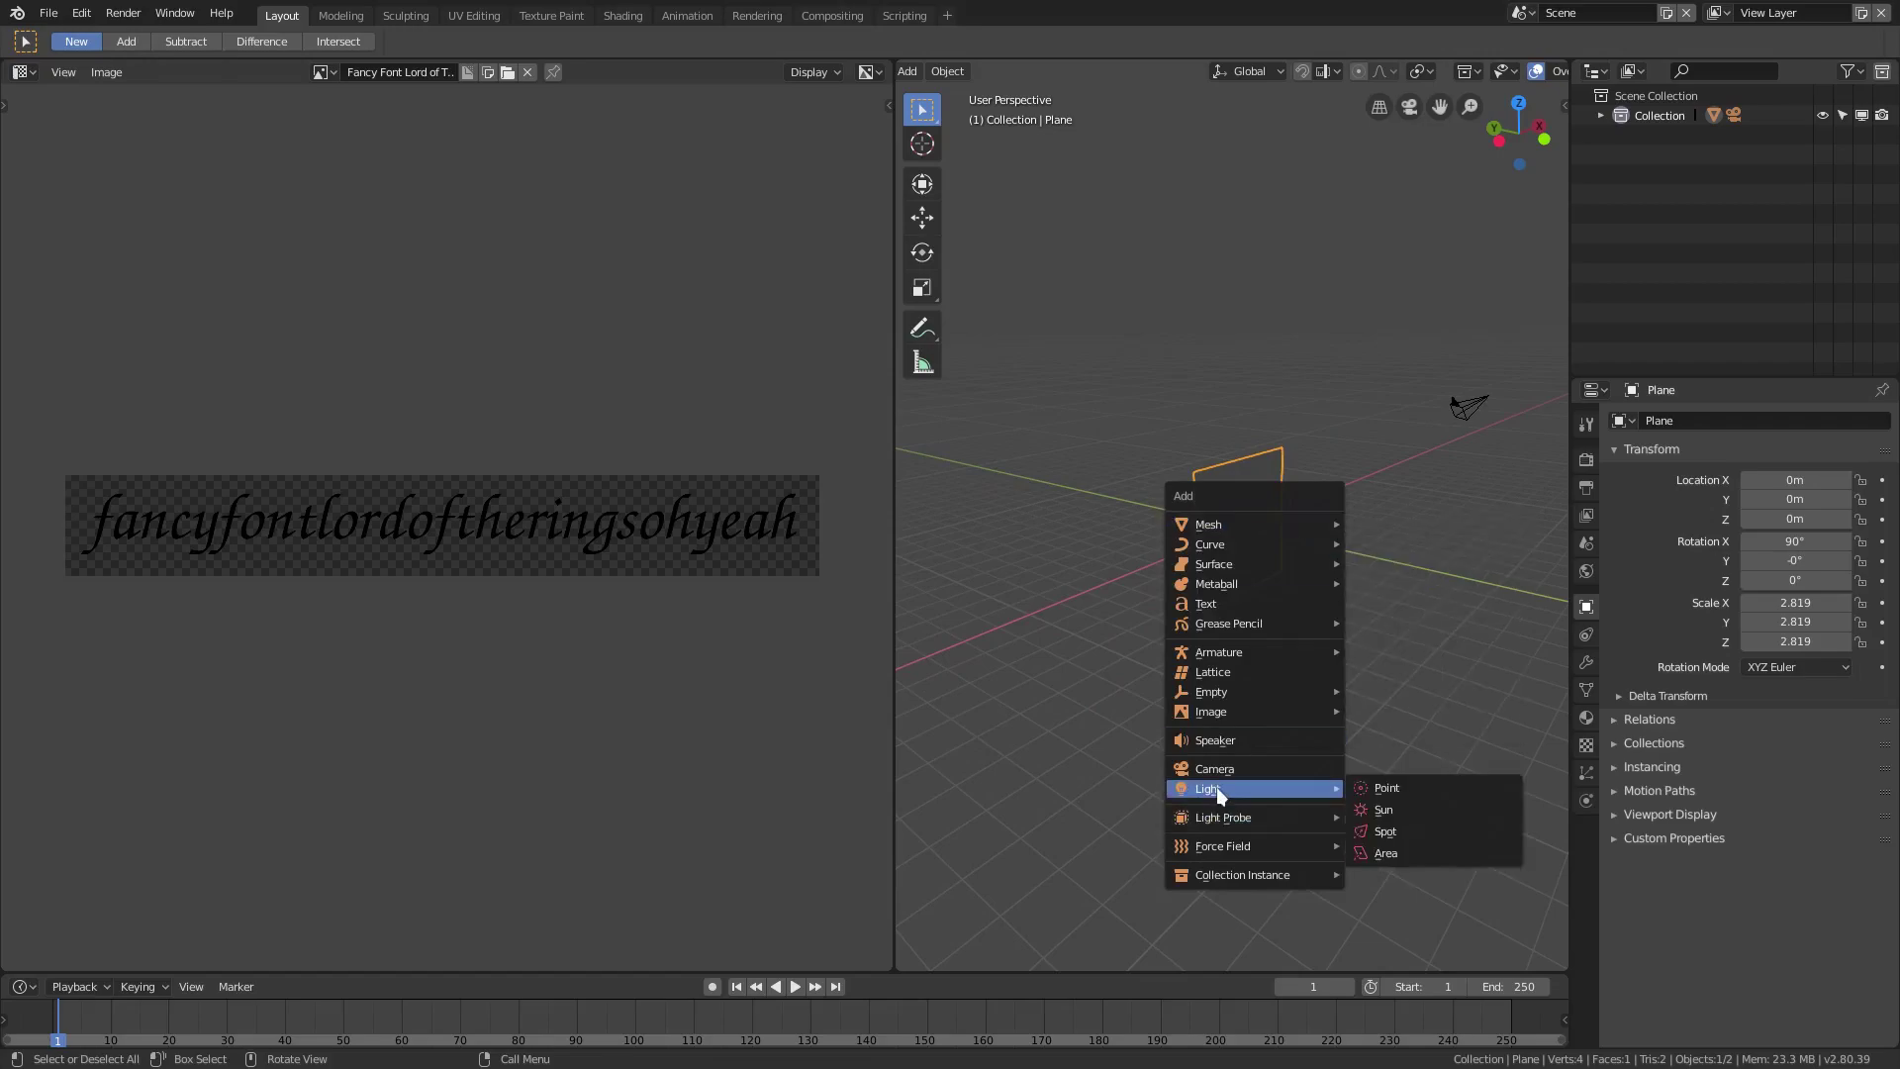
pyautogui.click(1398, 786)
pyautogui.moveTo(1047, 679); pyautogui.dragTo(1152, 647, button='middle')
pyautogui.press('g')
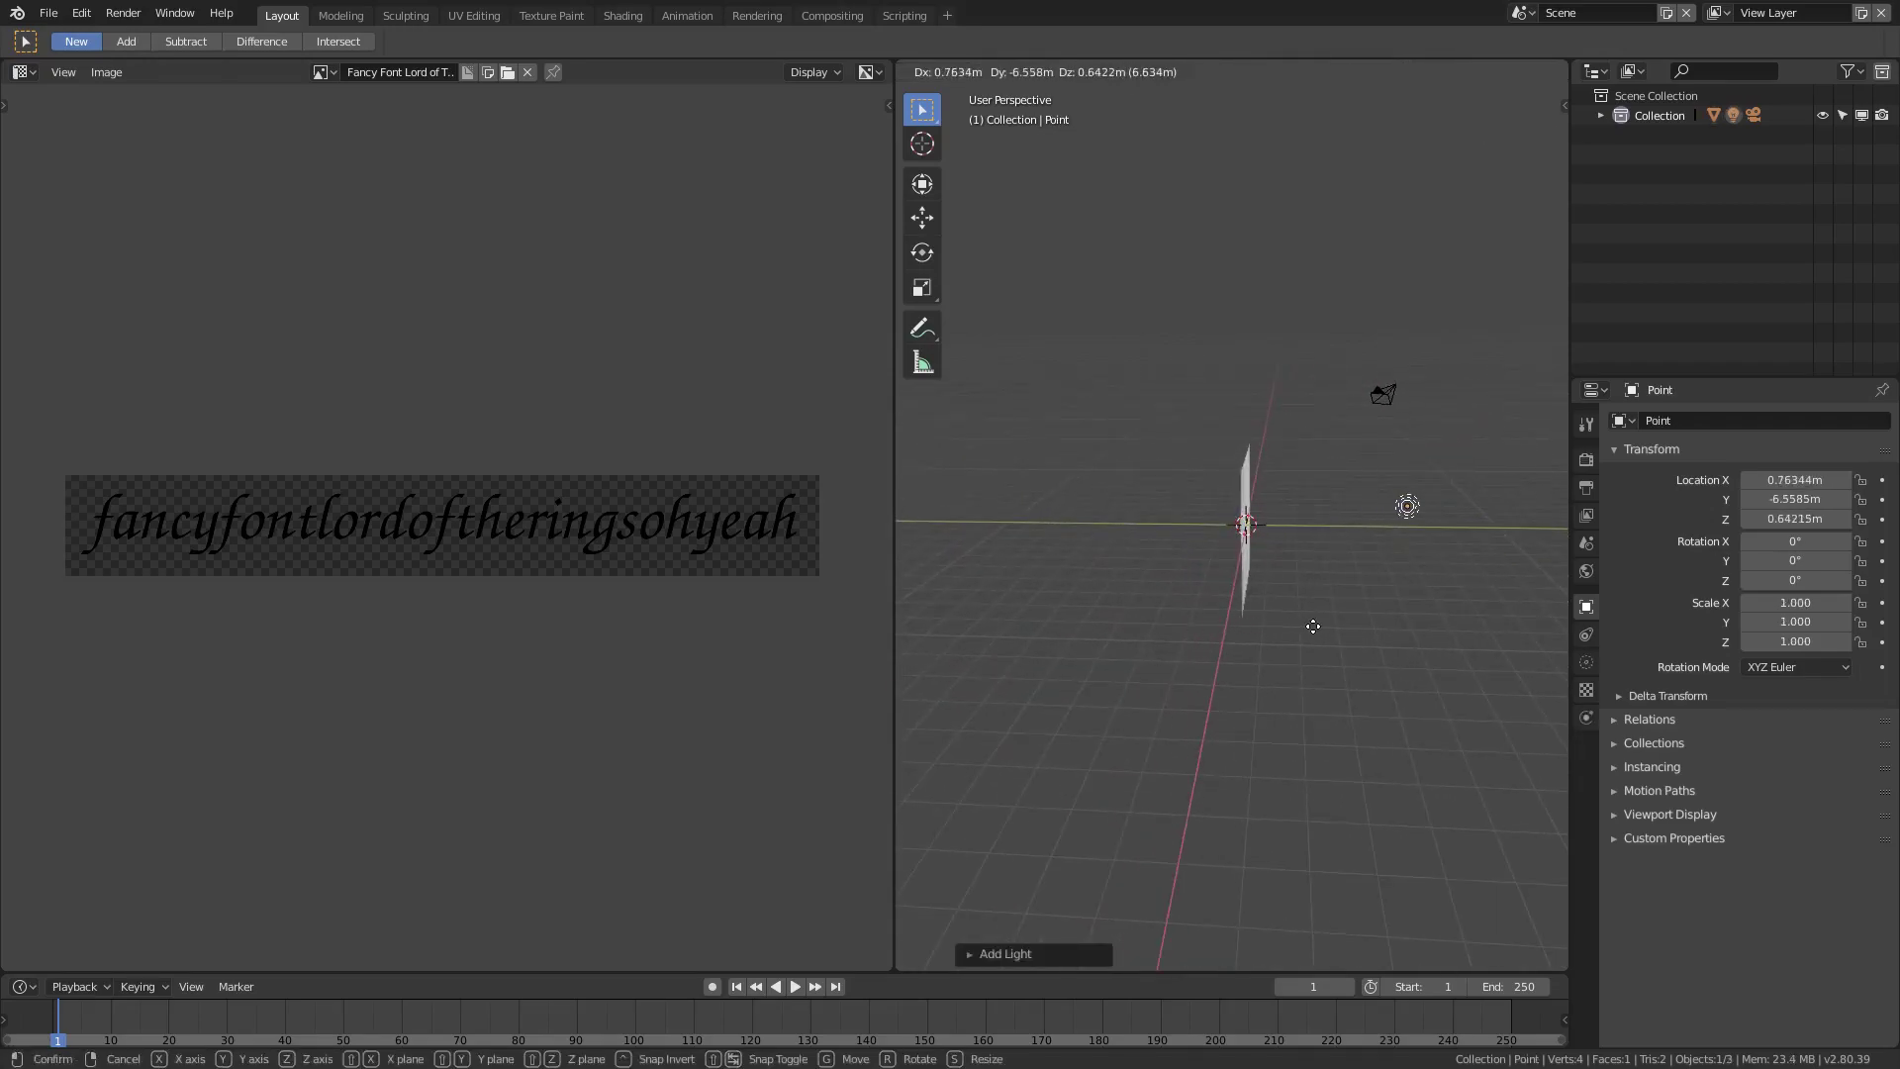
pyautogui.click(1386, 579)
# Select the plane and enter Edit Mode
pyautogui.moveTo(1207, 559); pyautogui.dragTo(1242, 579, button='middle')
pyautogui.click(1265, 564)
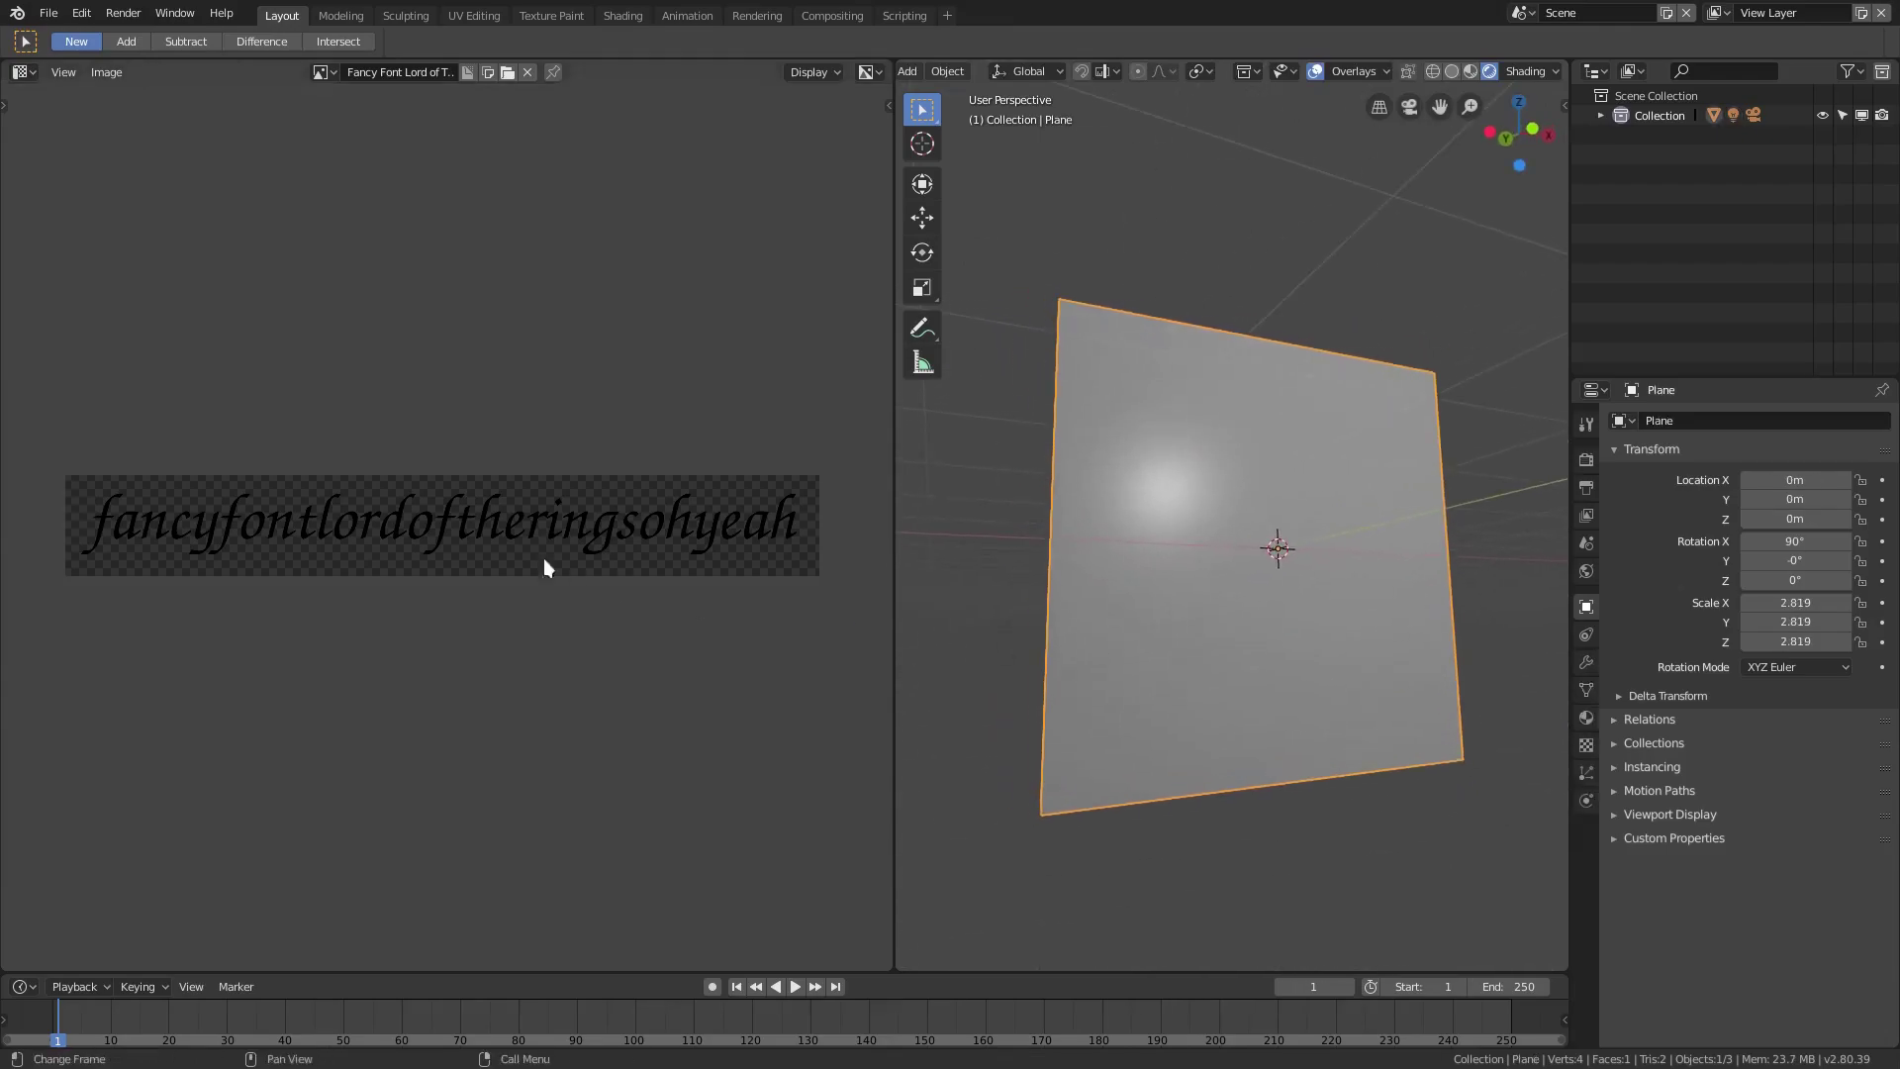
pyautogui.press('Tab')
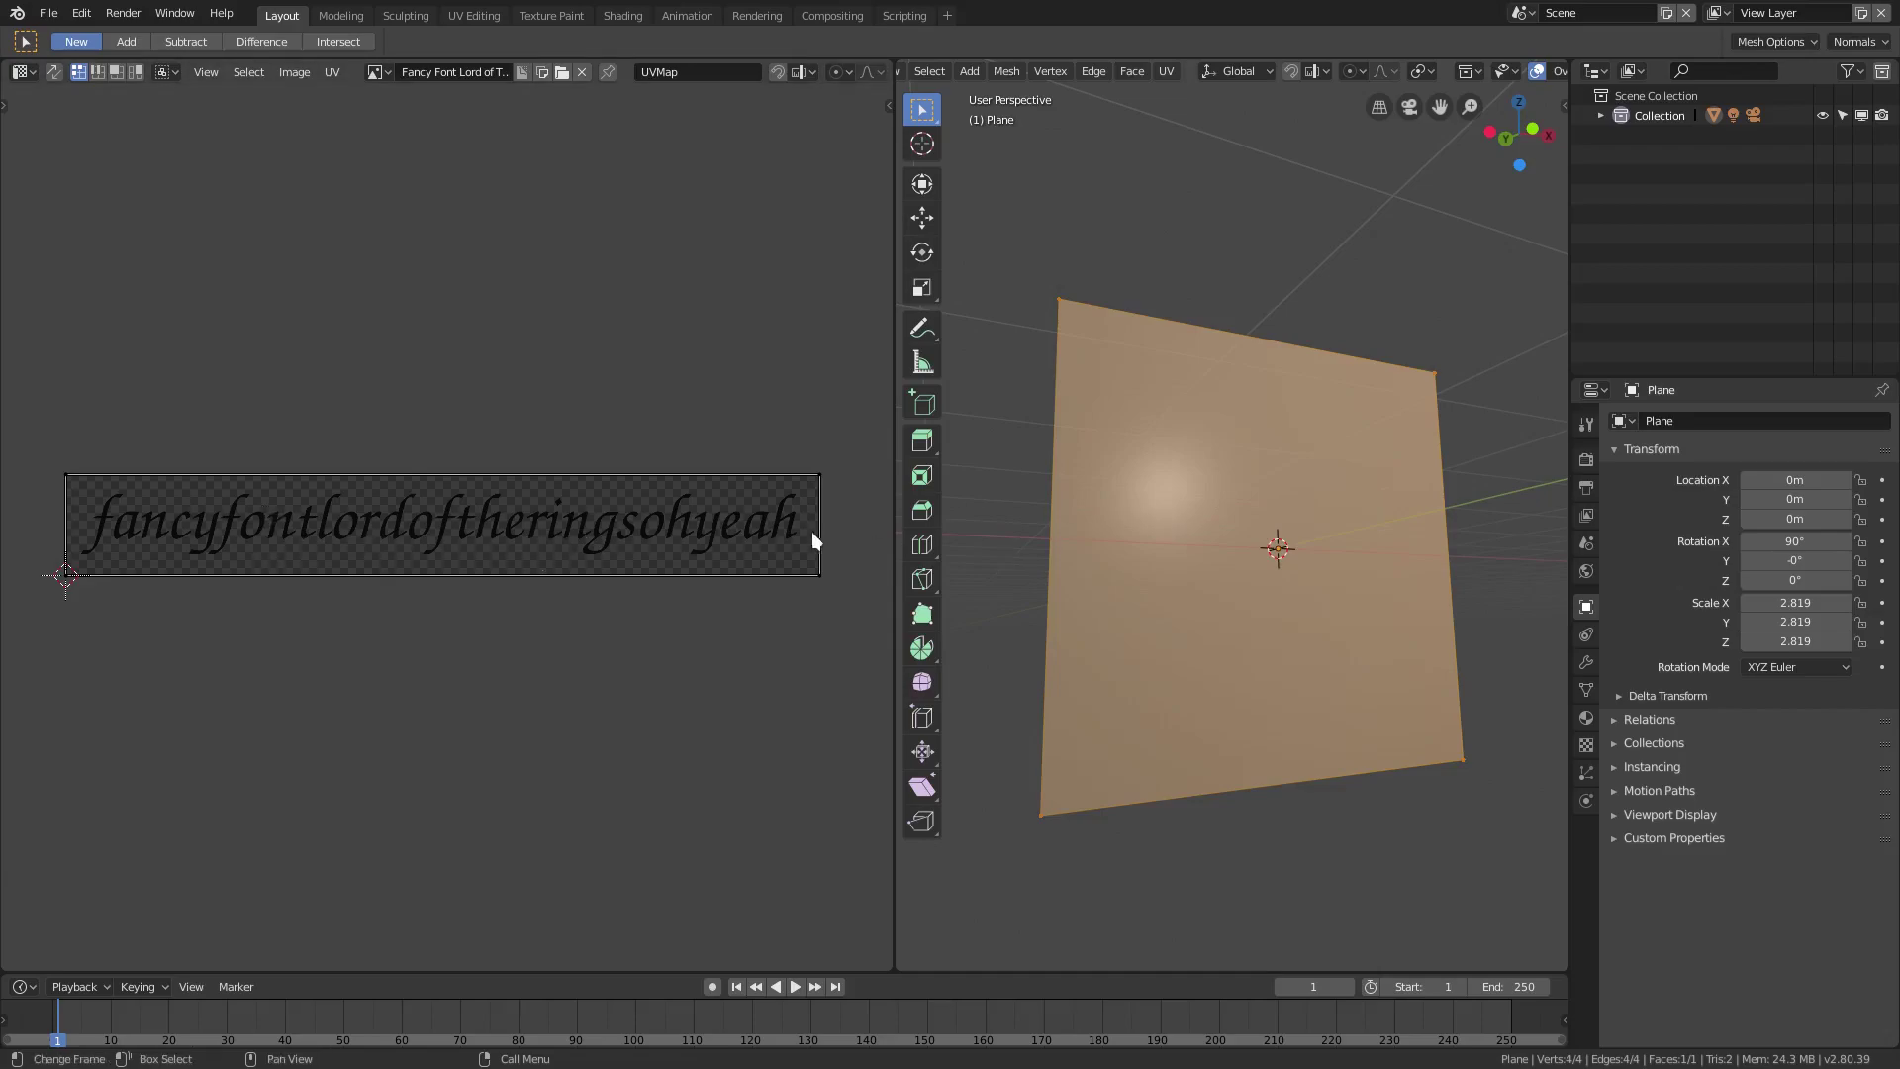
# Select the UV rectangle's top-right corner and unwrap the plane again
pyautogui.click(585, 479)
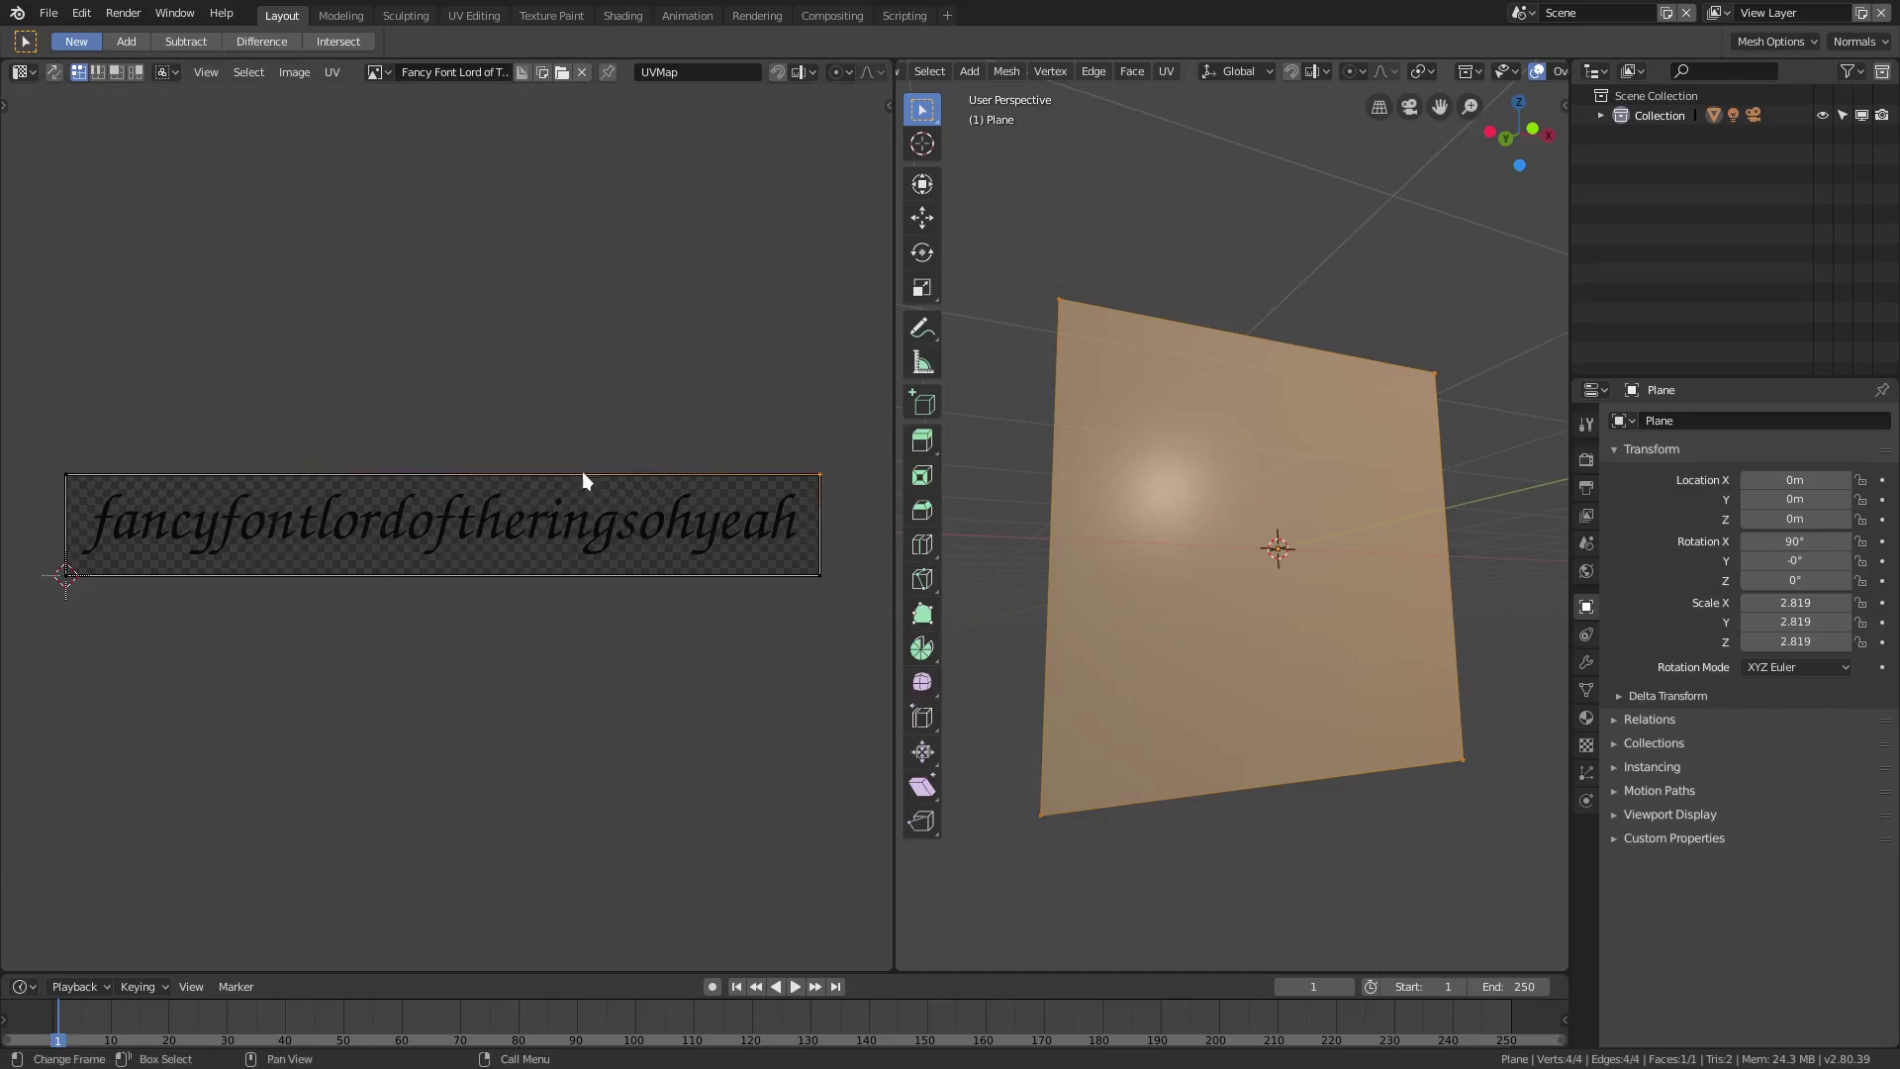
pyautogui.press('u')
pyautogui.click(1239, 475)
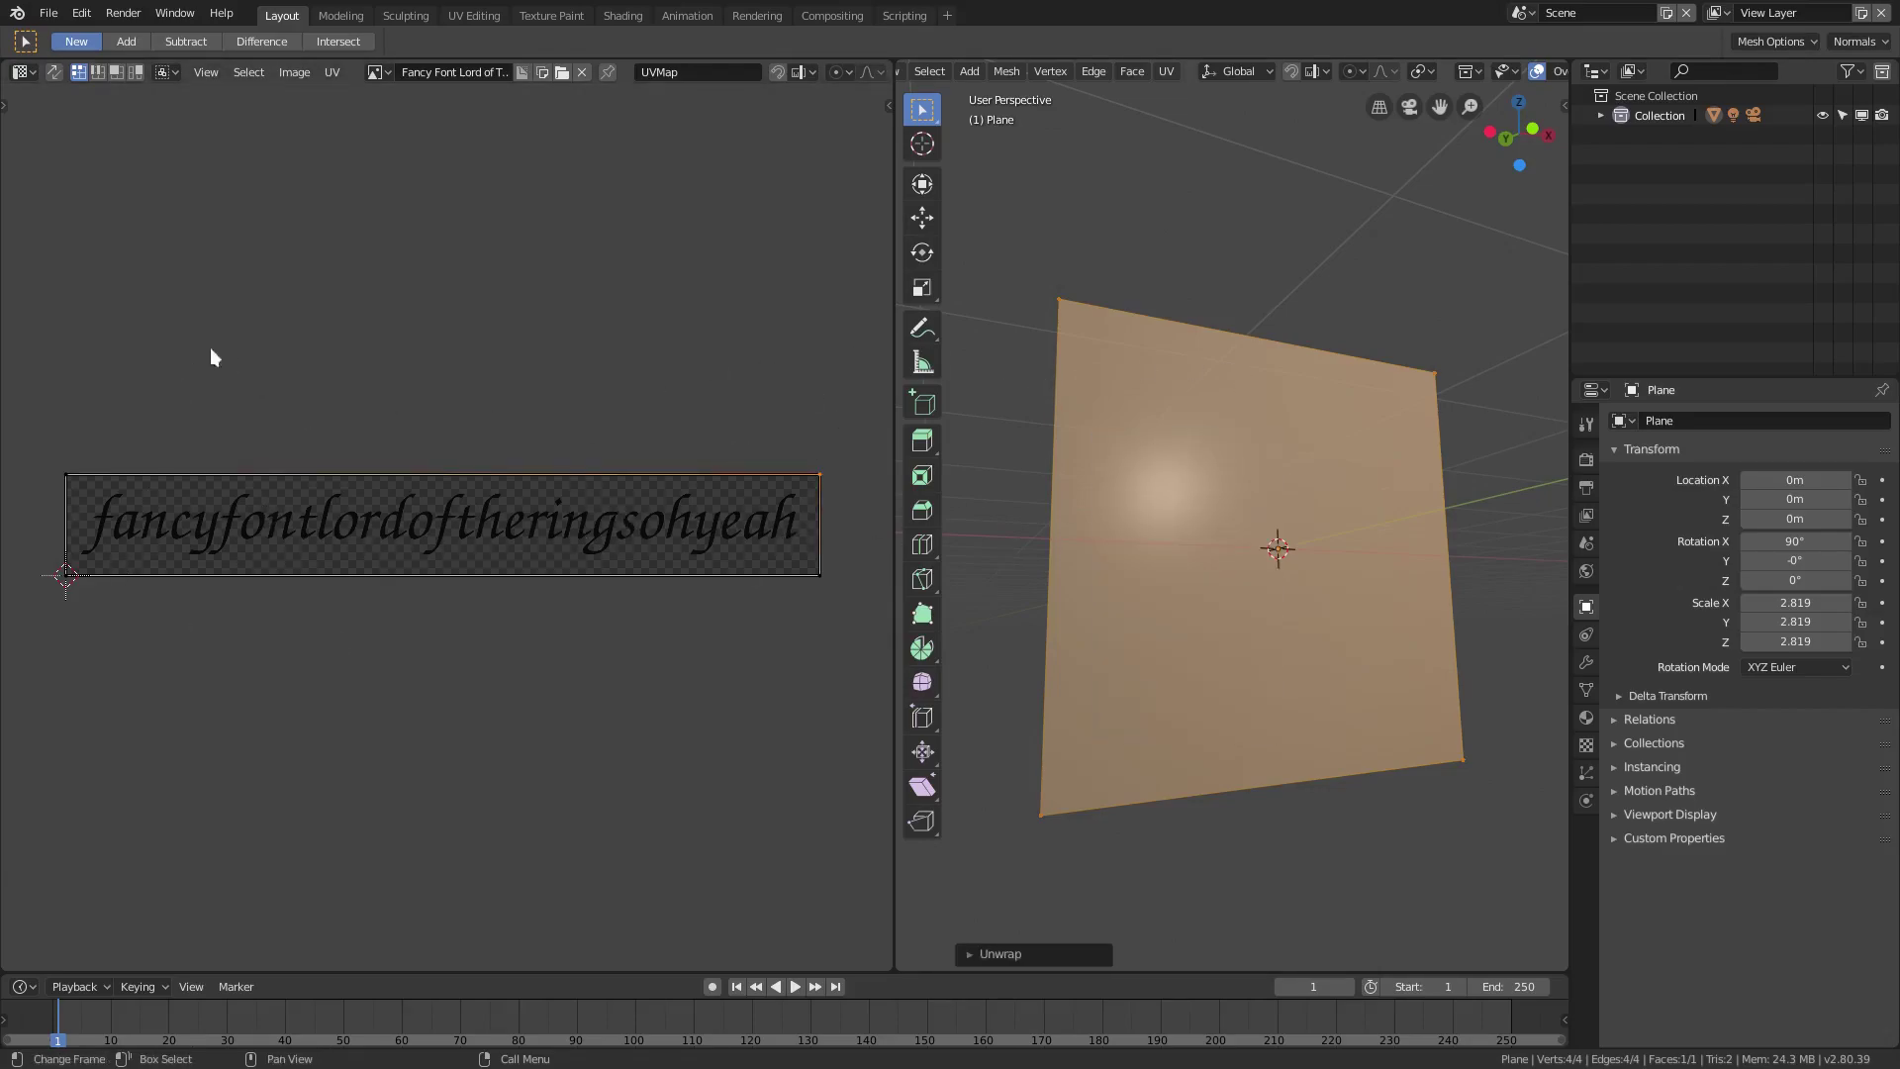
# Try Smart UV Project and then Lightmap Pack on the plane's UVs
pyautogui.press('u')
pyautogui.click(1218, 412)
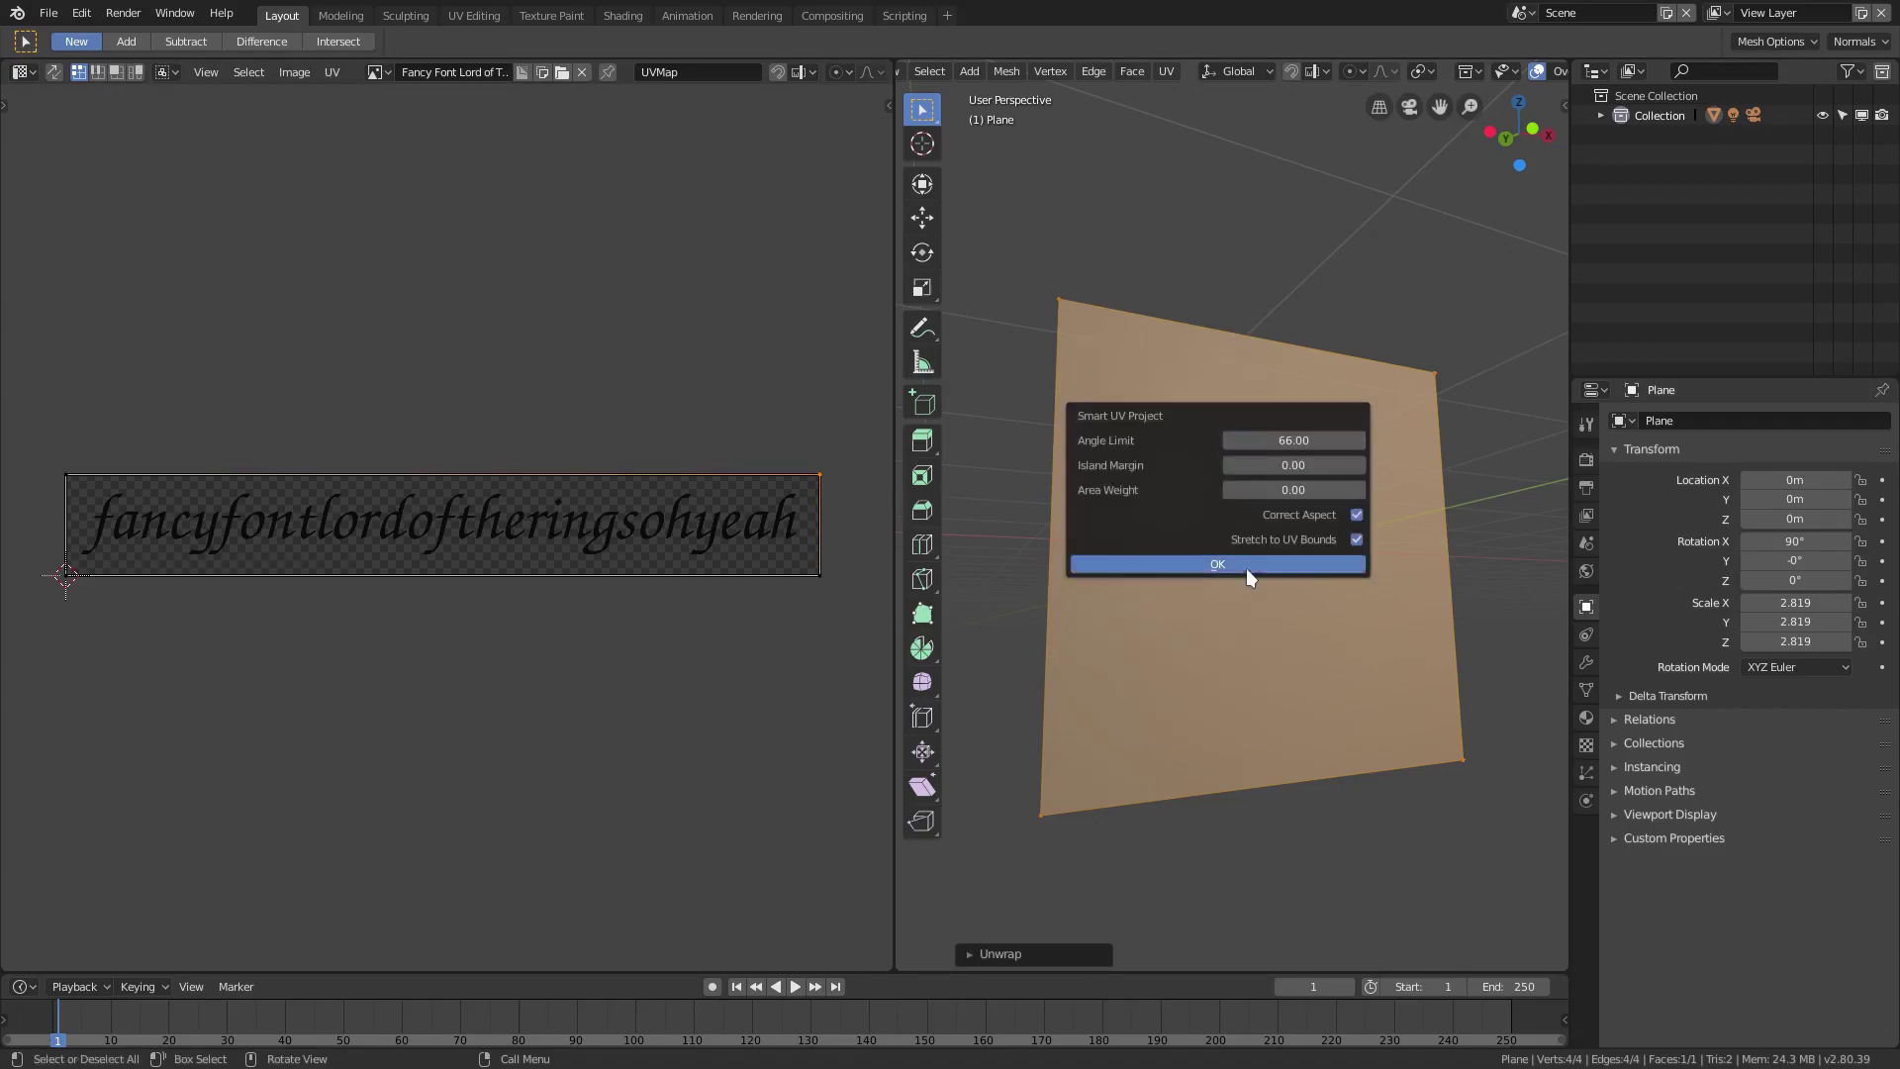
pyautogui.click(1246, 571)
pyautogui.press('u')
pyautogui.click(1213, 481)
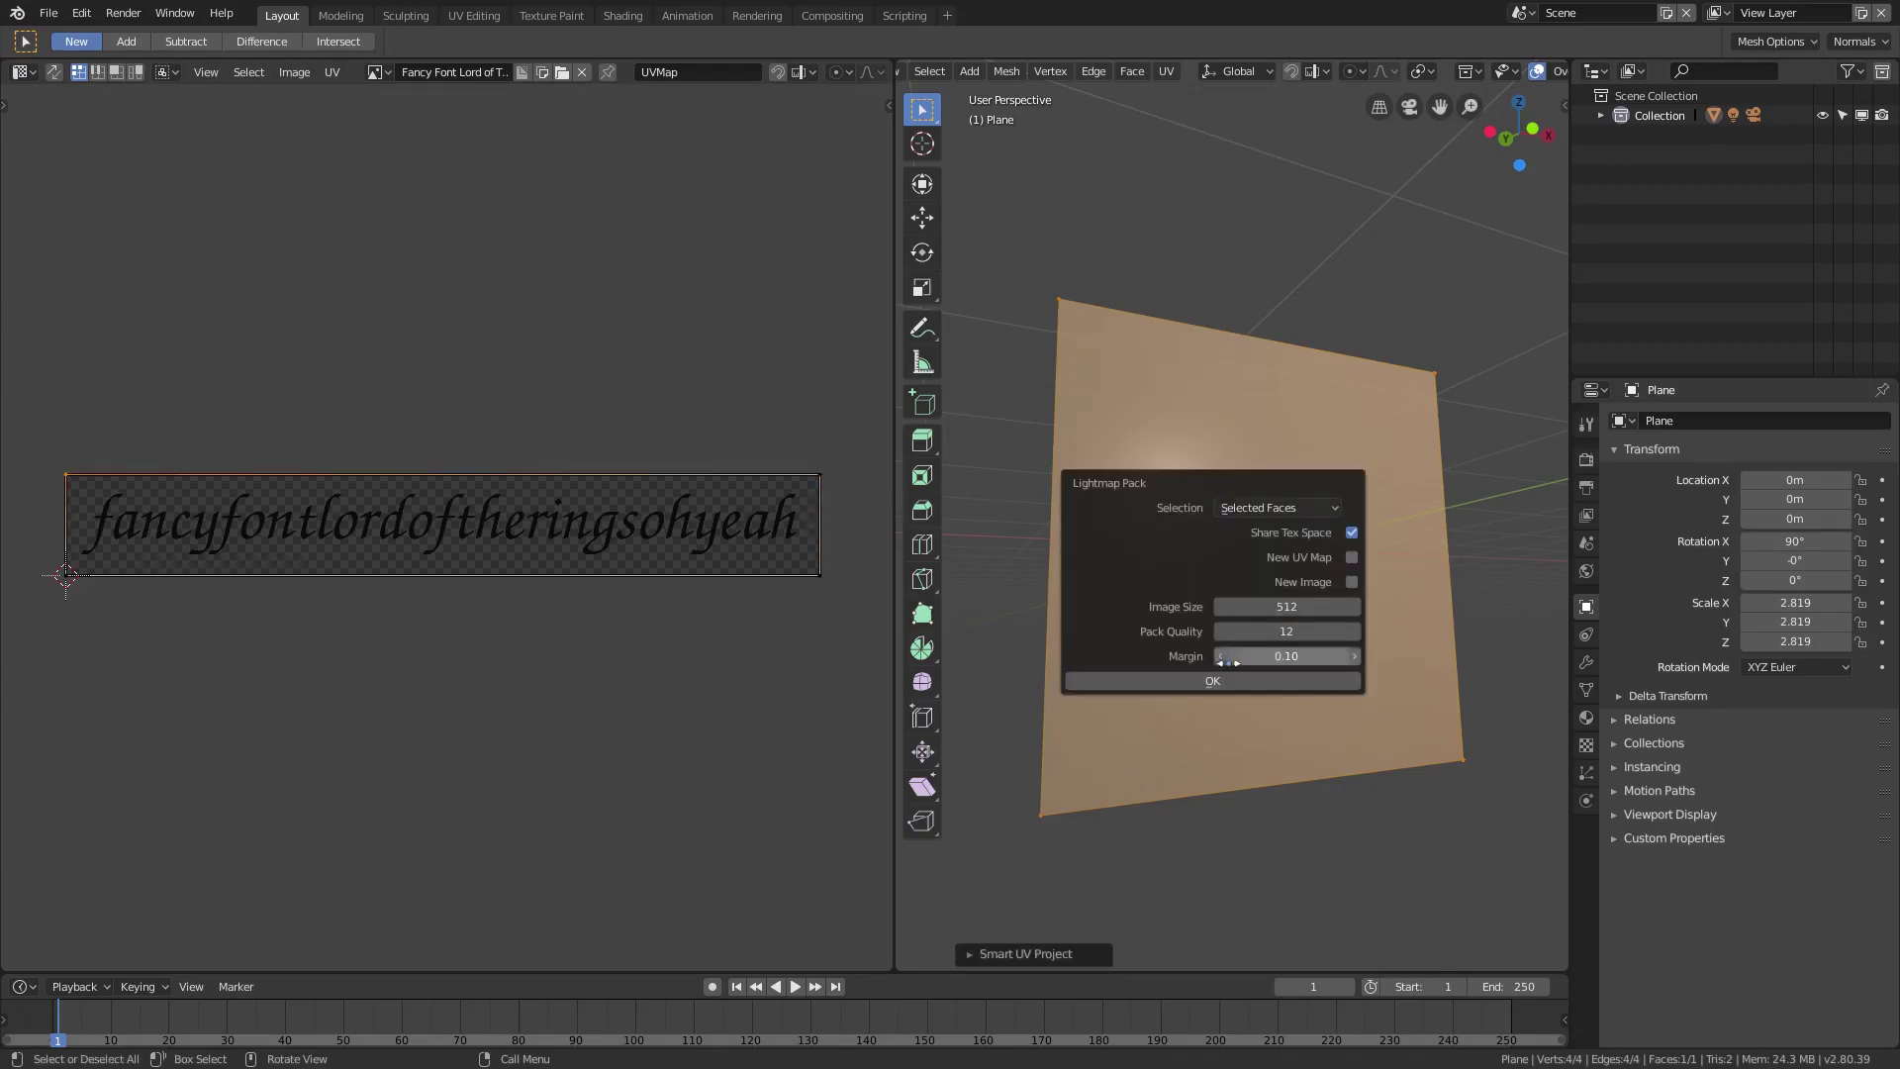
pyautogui.click(1233, 681)
# Revert to a plain Unwrap of the plane's UVs
pyautogui.press('u')
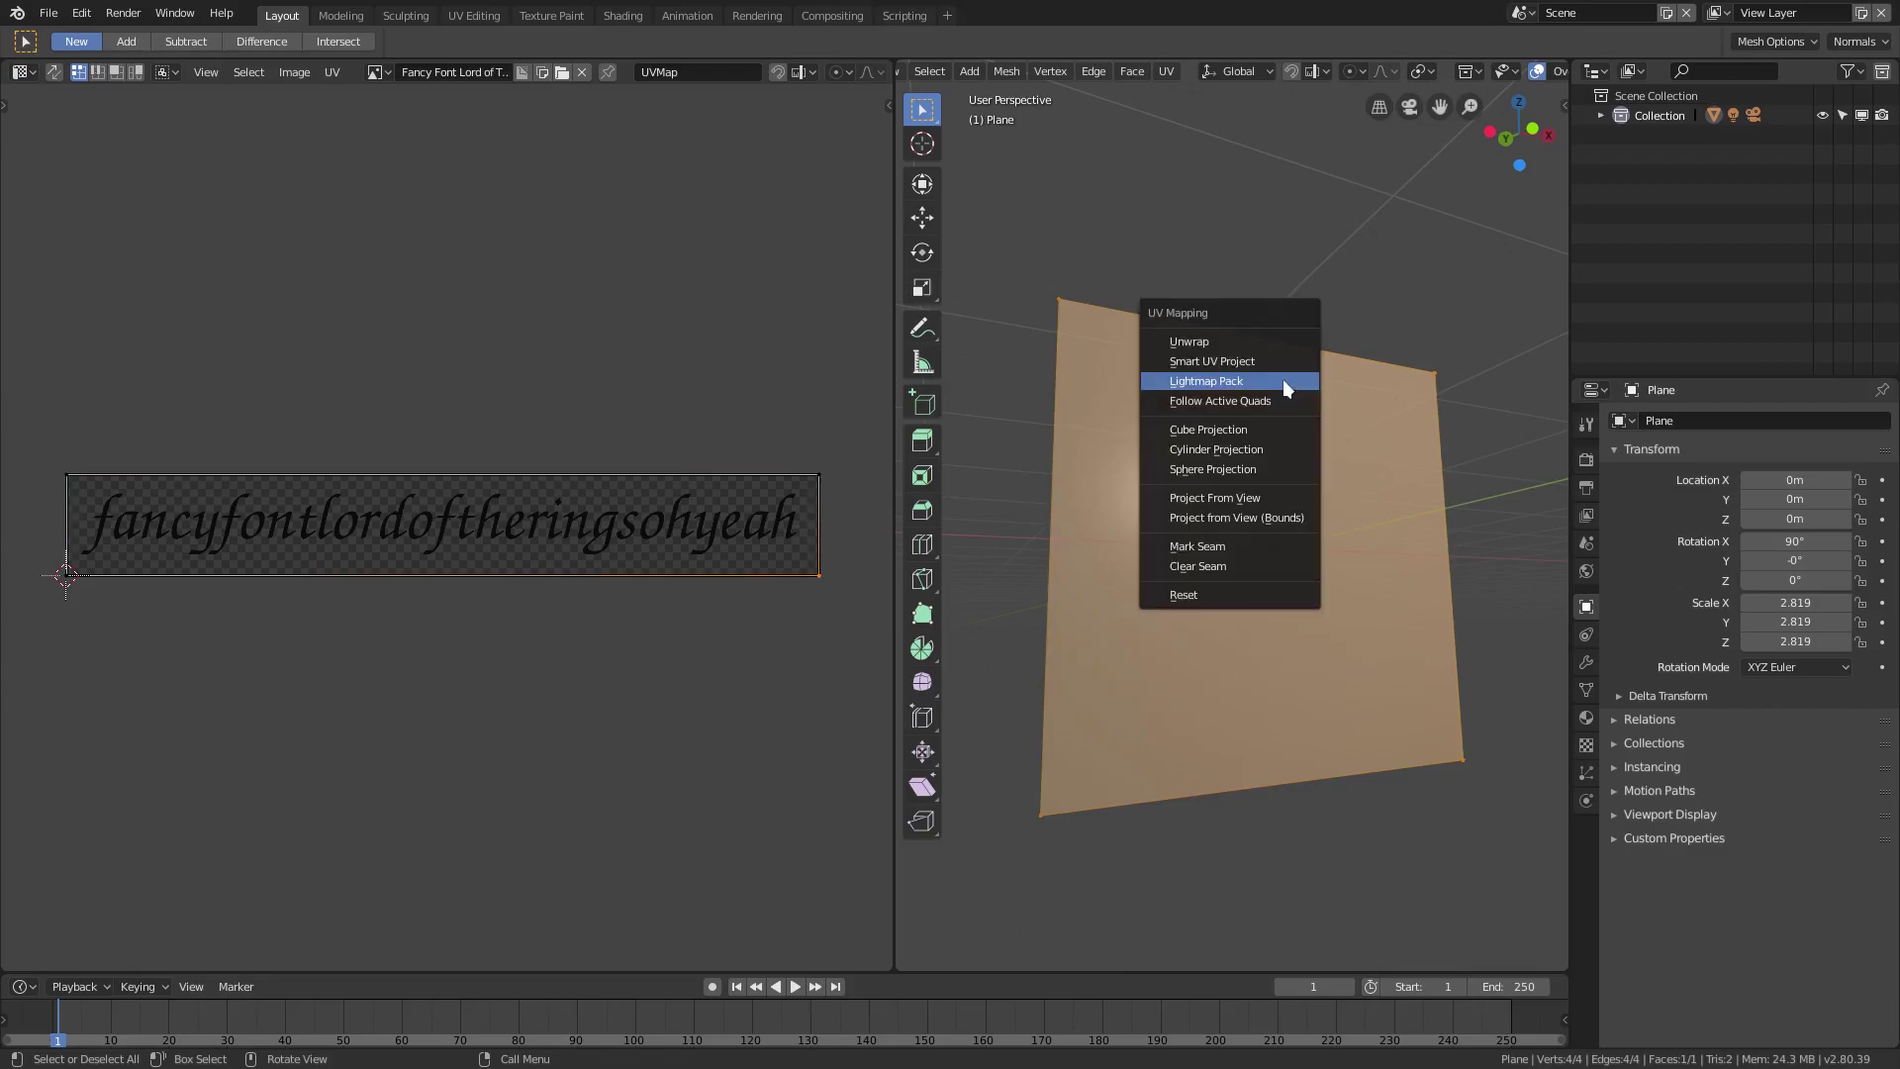
pyautogui.click(1289, 339)
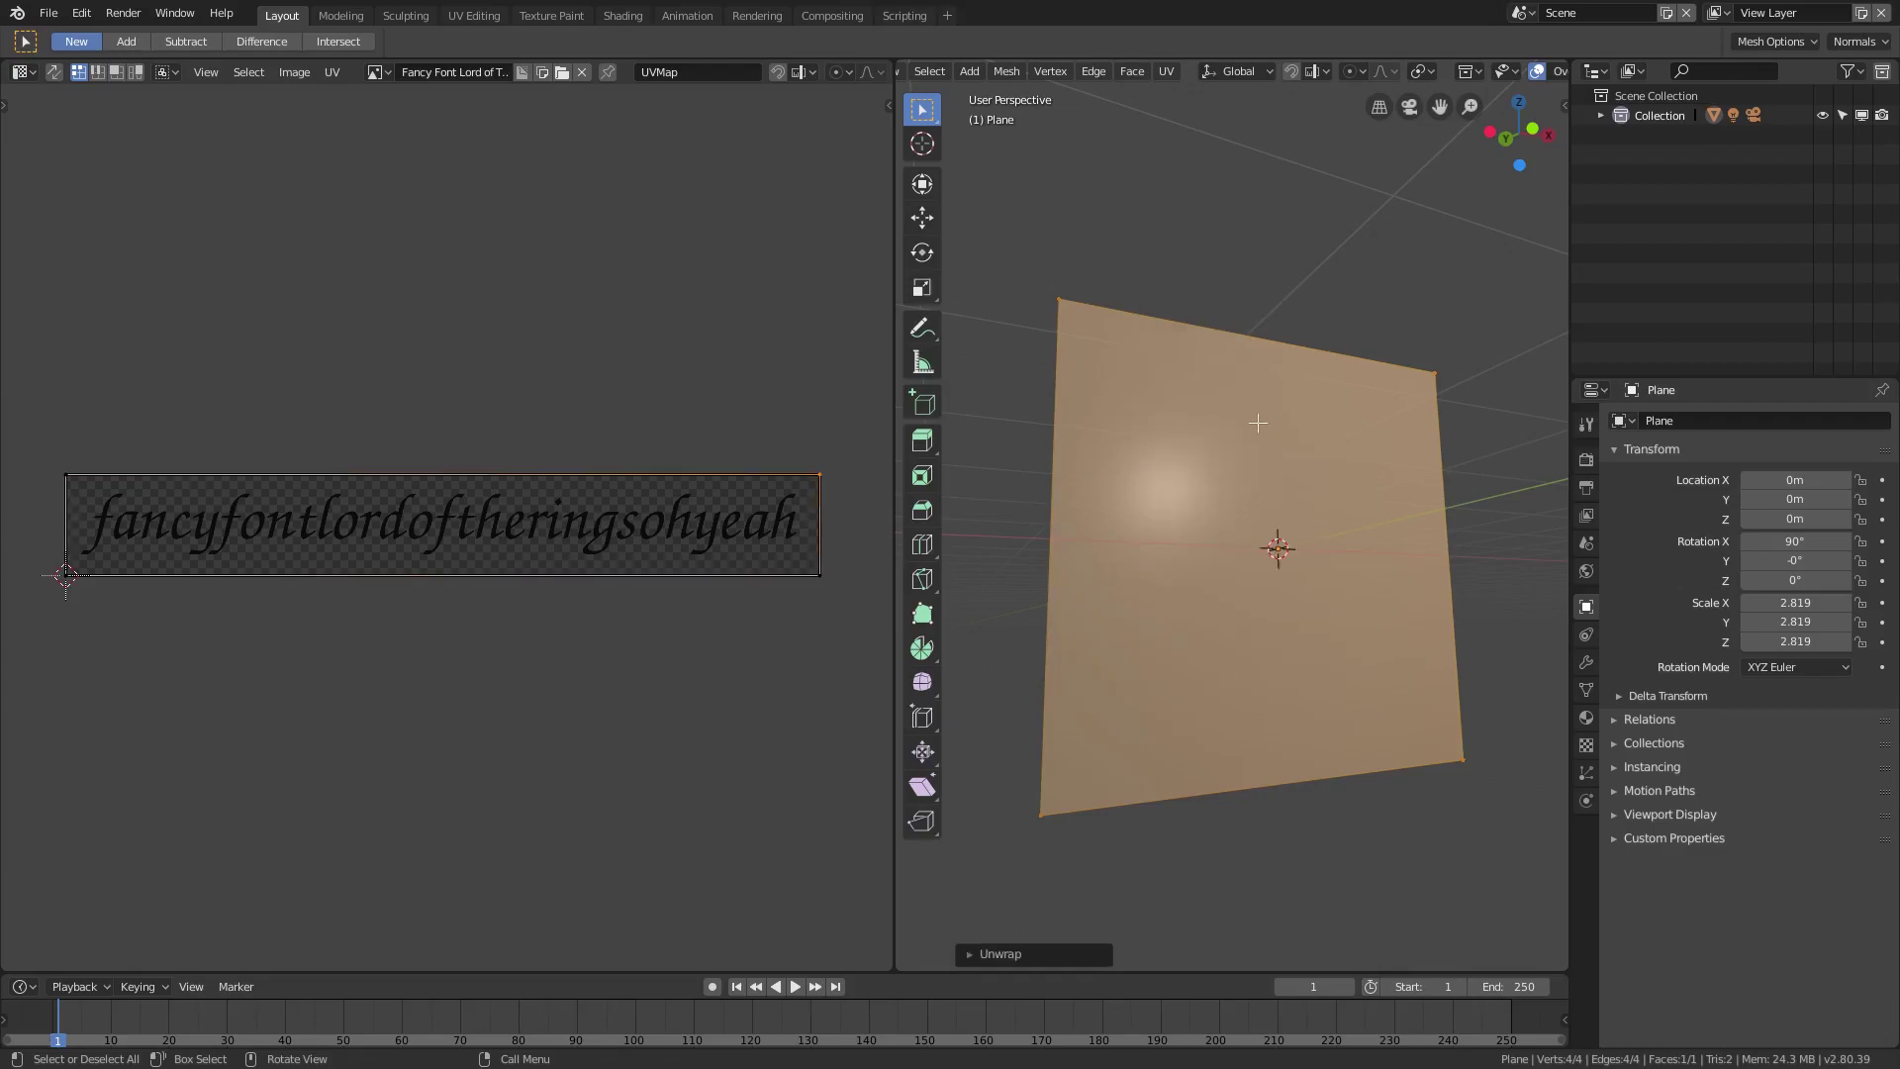
pyautogui.press('u')
pyautogui.click(1215, 426)
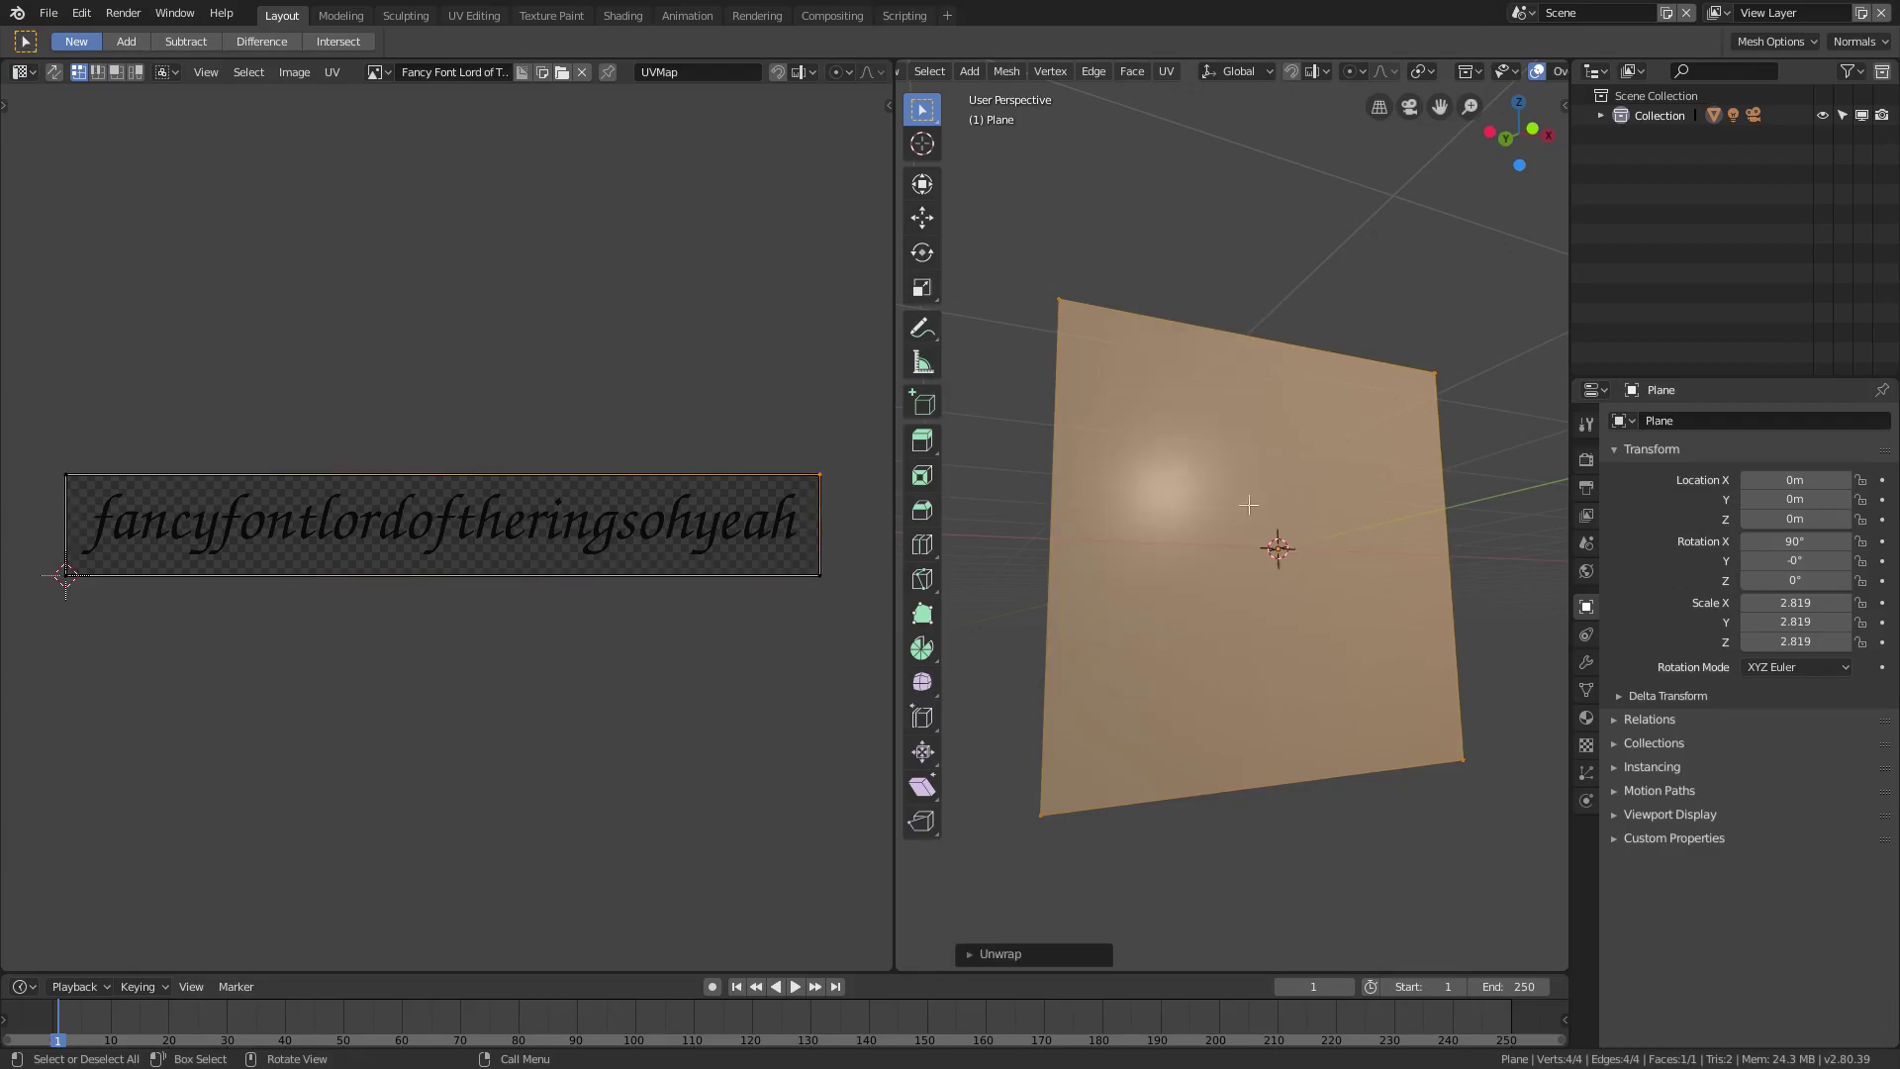
pyautogui.click(24, 72)
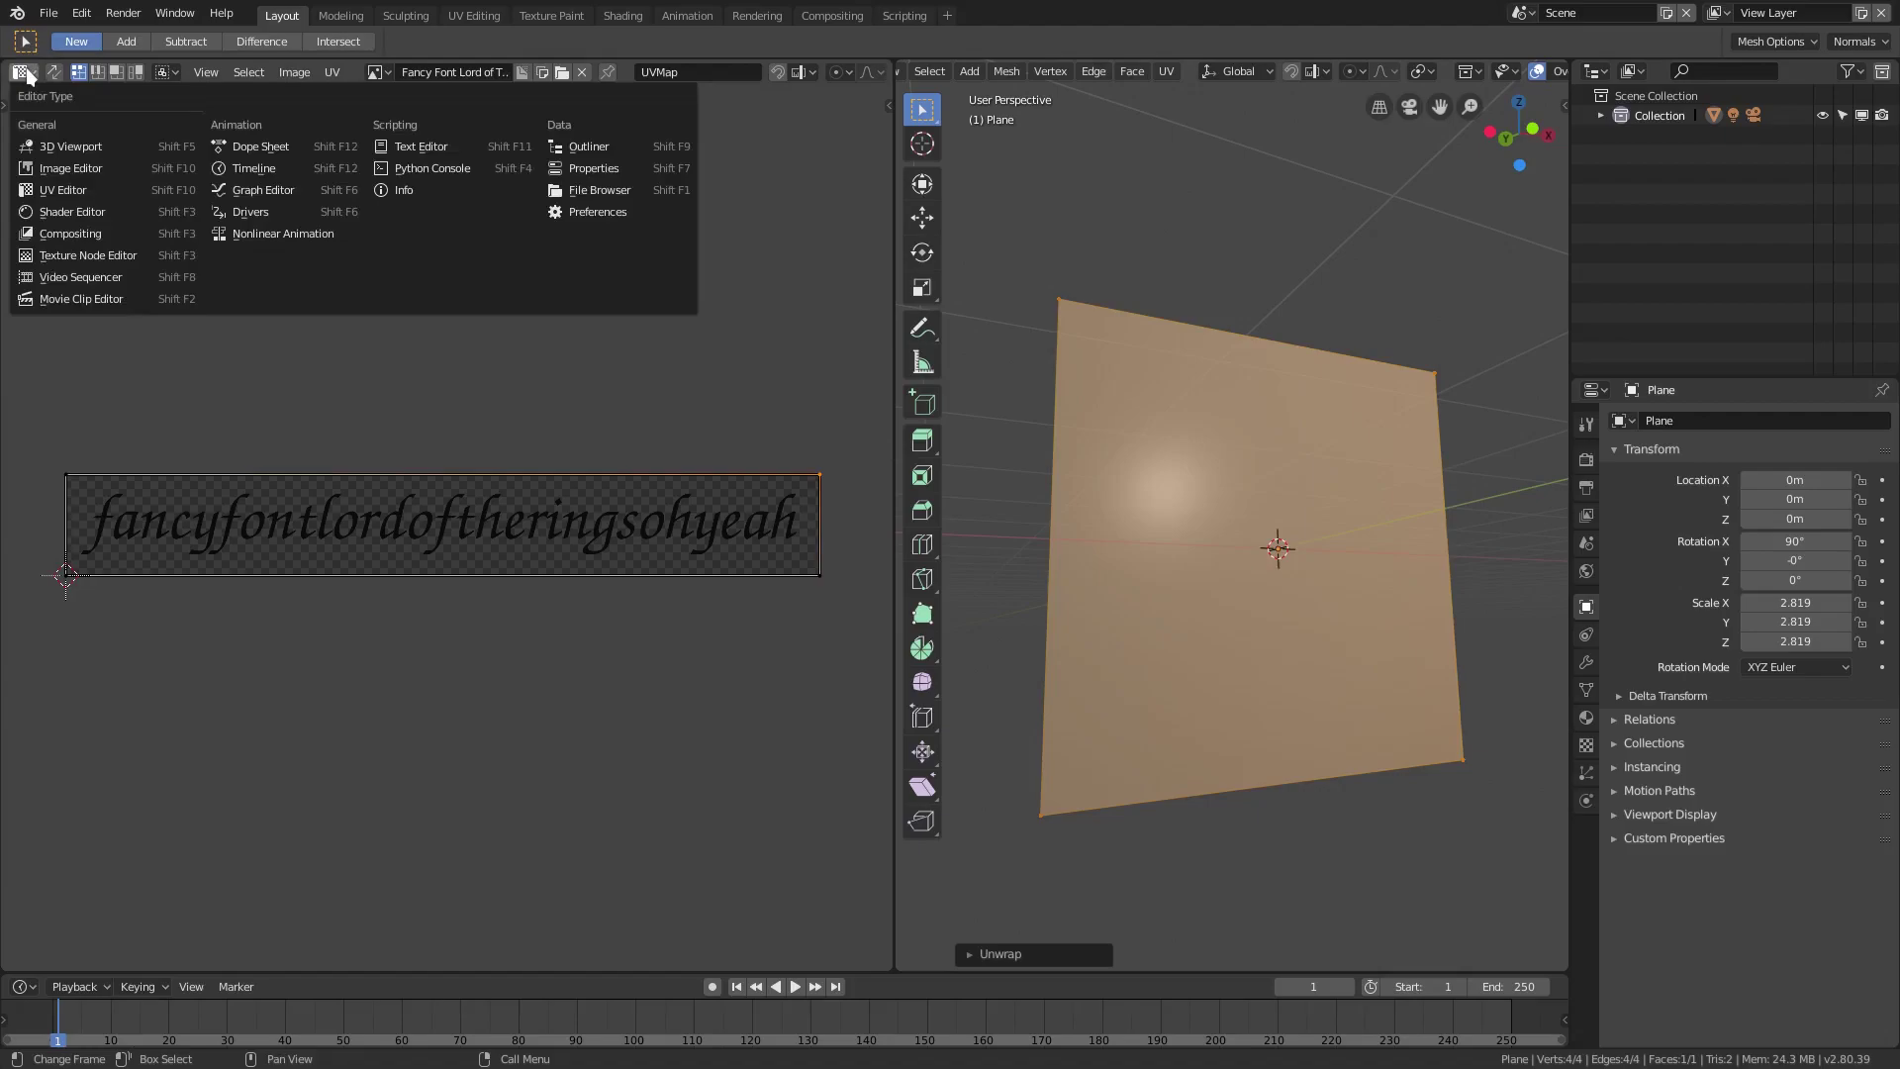
# In the Shader Editor, add a new material named 'fancyfontlordoftheringsohyeah'
pyautogui.click(103, 212)
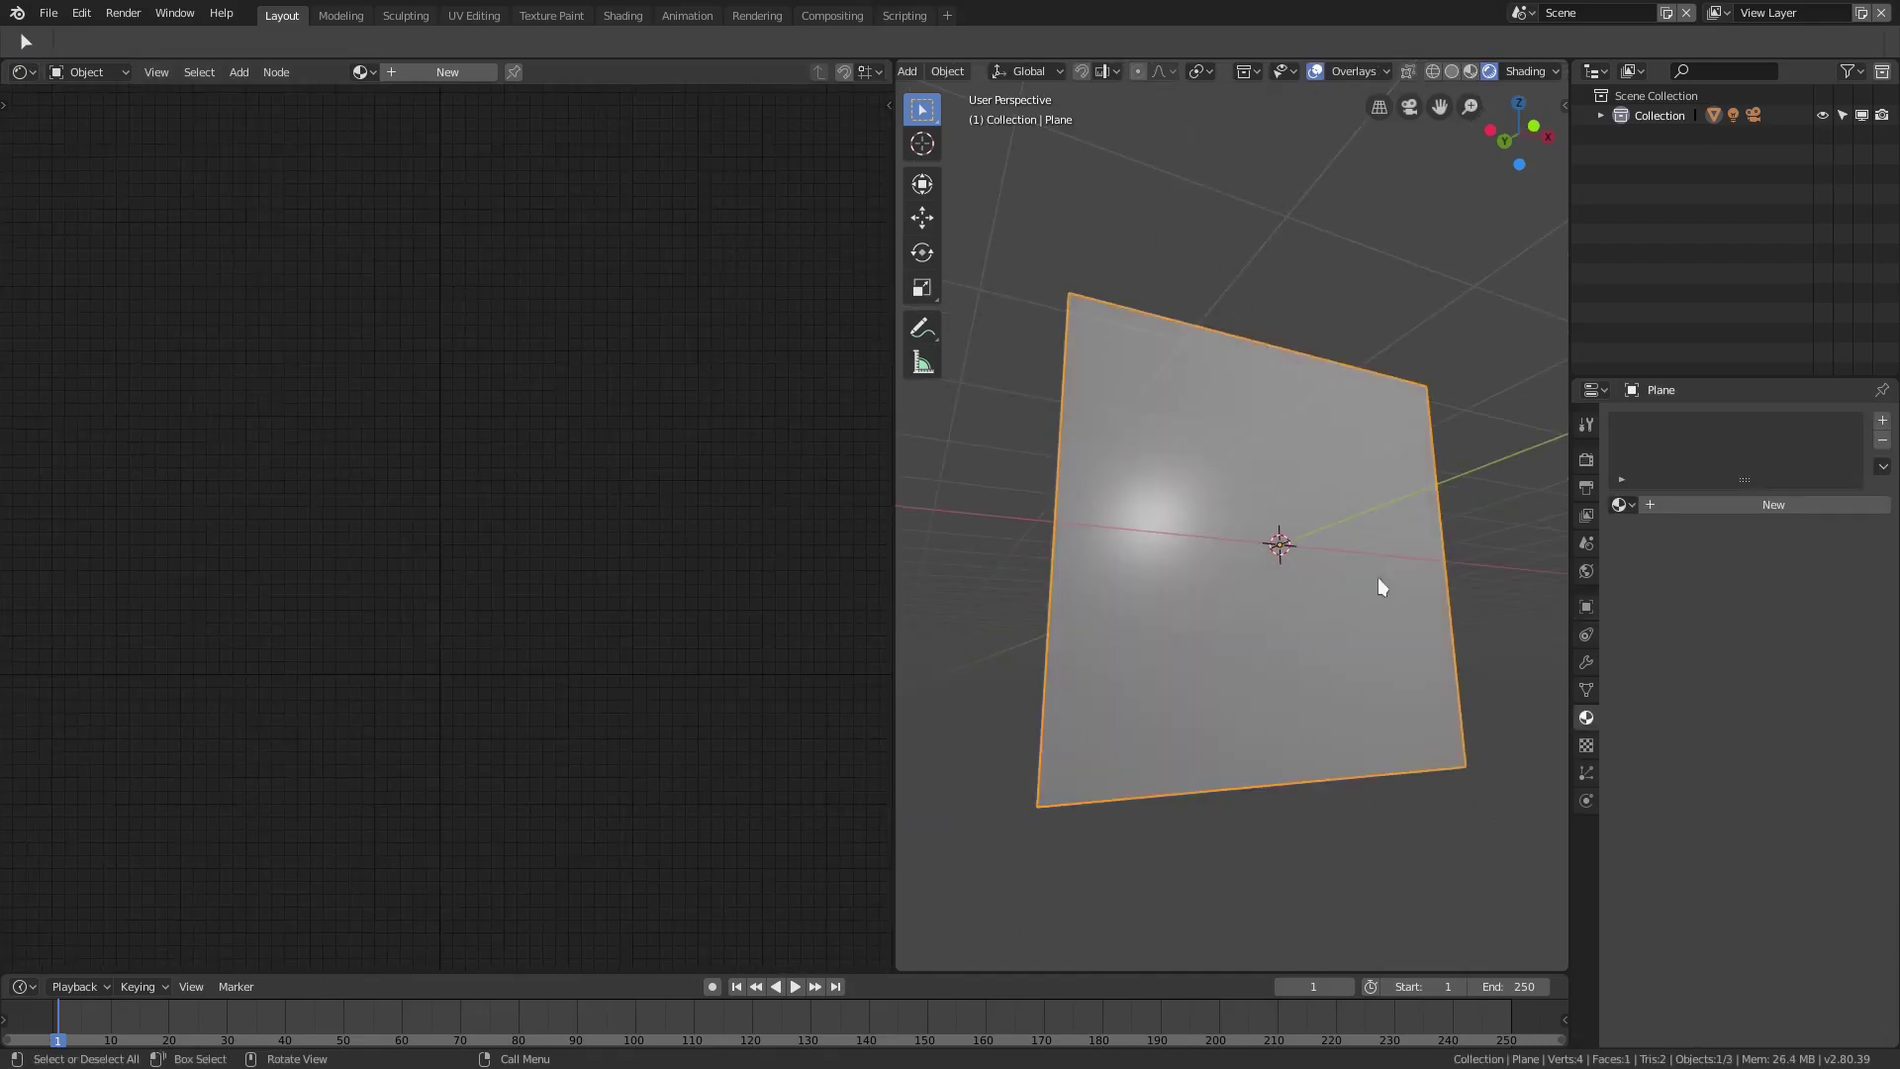
pyautogui.click(1750, 507)
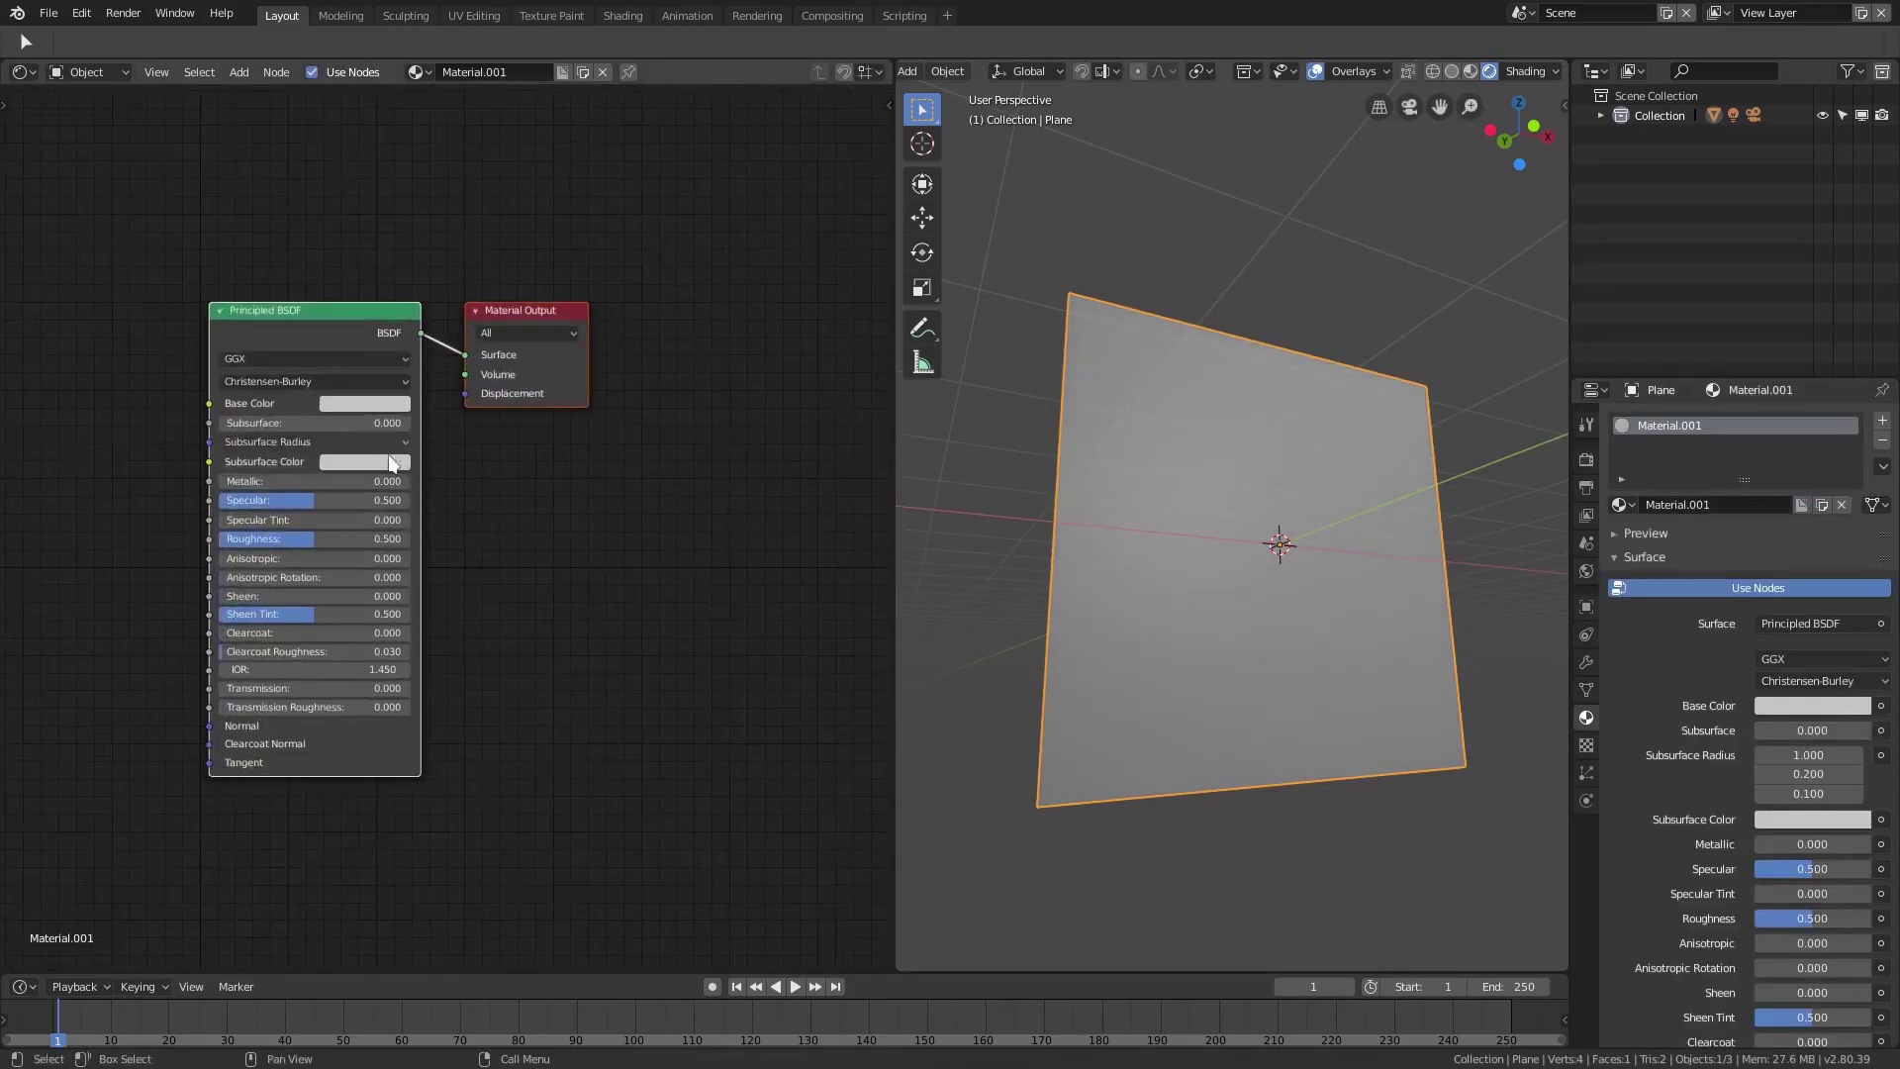
pyautogui.doubleClick(1693, 501)
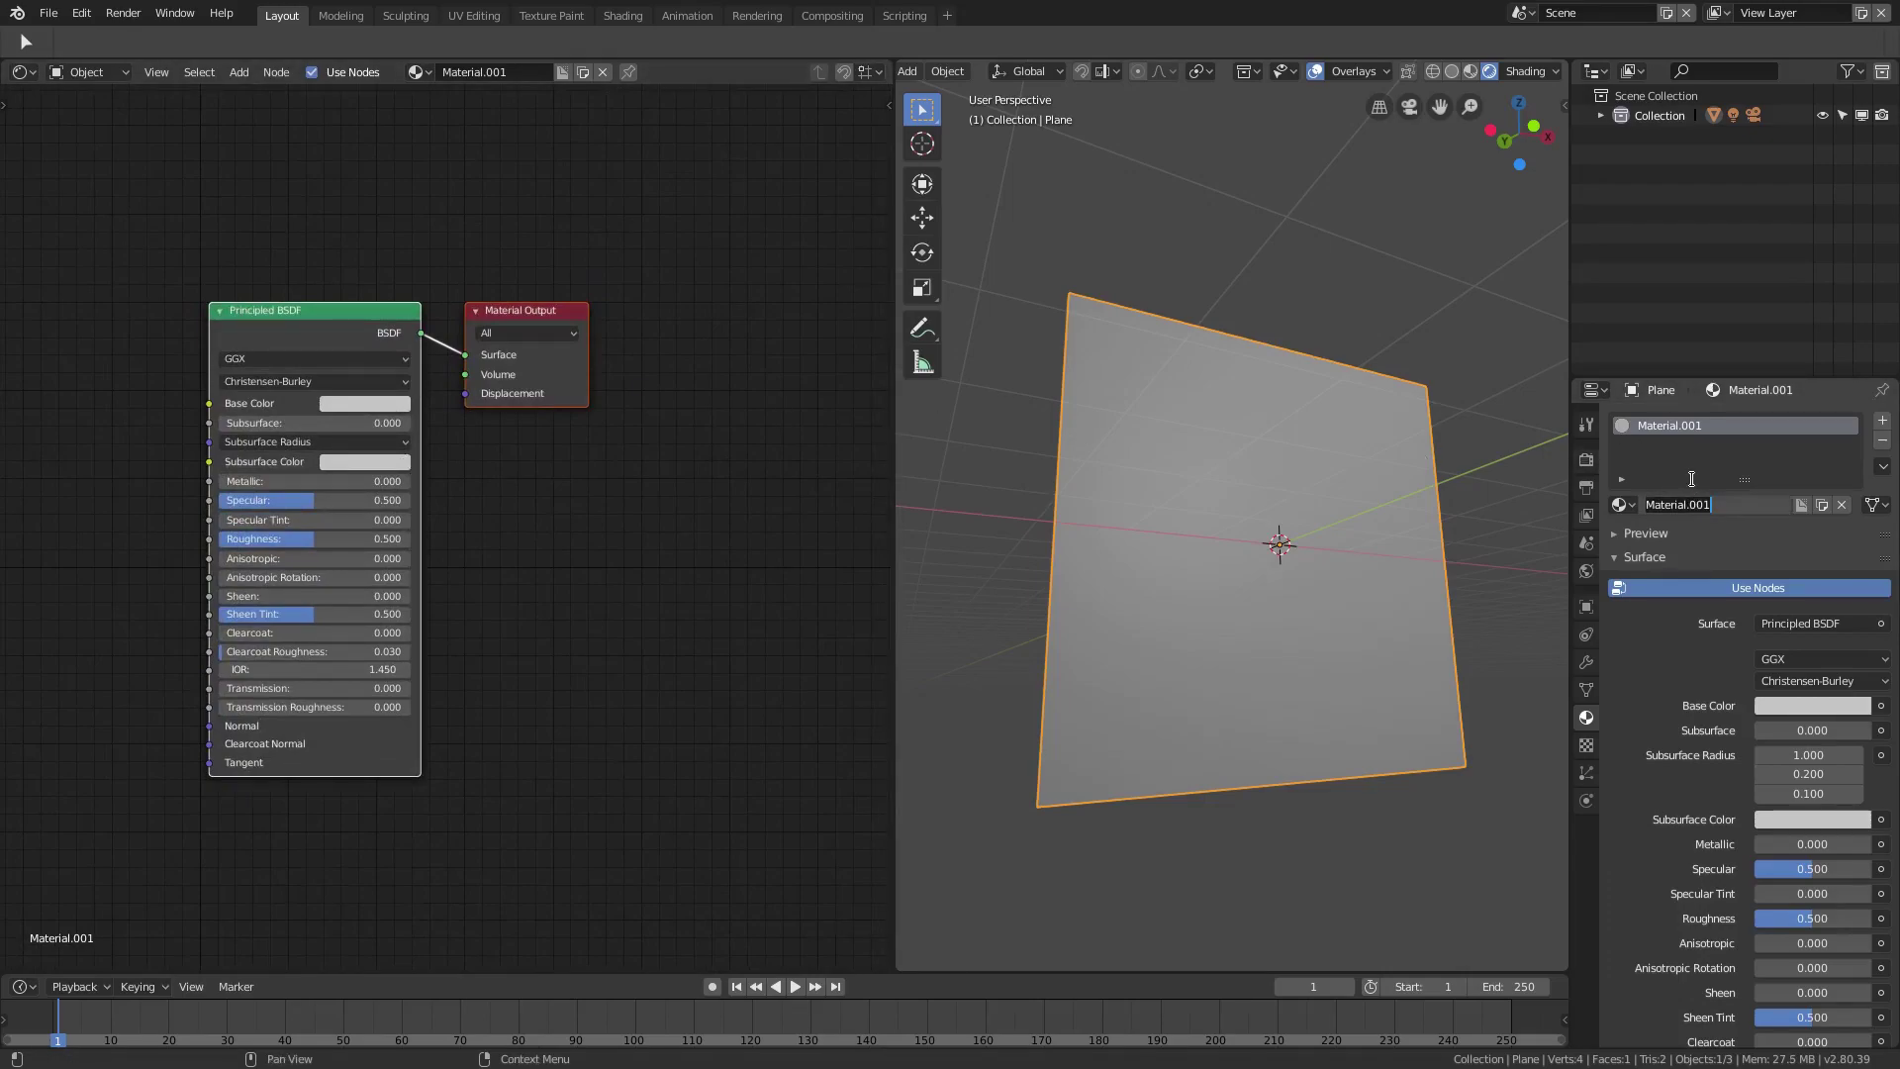
pyautogui.write('fancyfontlordof t')
pyautogui.press('BackSpace')
pyautogui.press('BackSpace')
pyautogui.write('ftheringsohyeah')
pyautogui.press('Return')
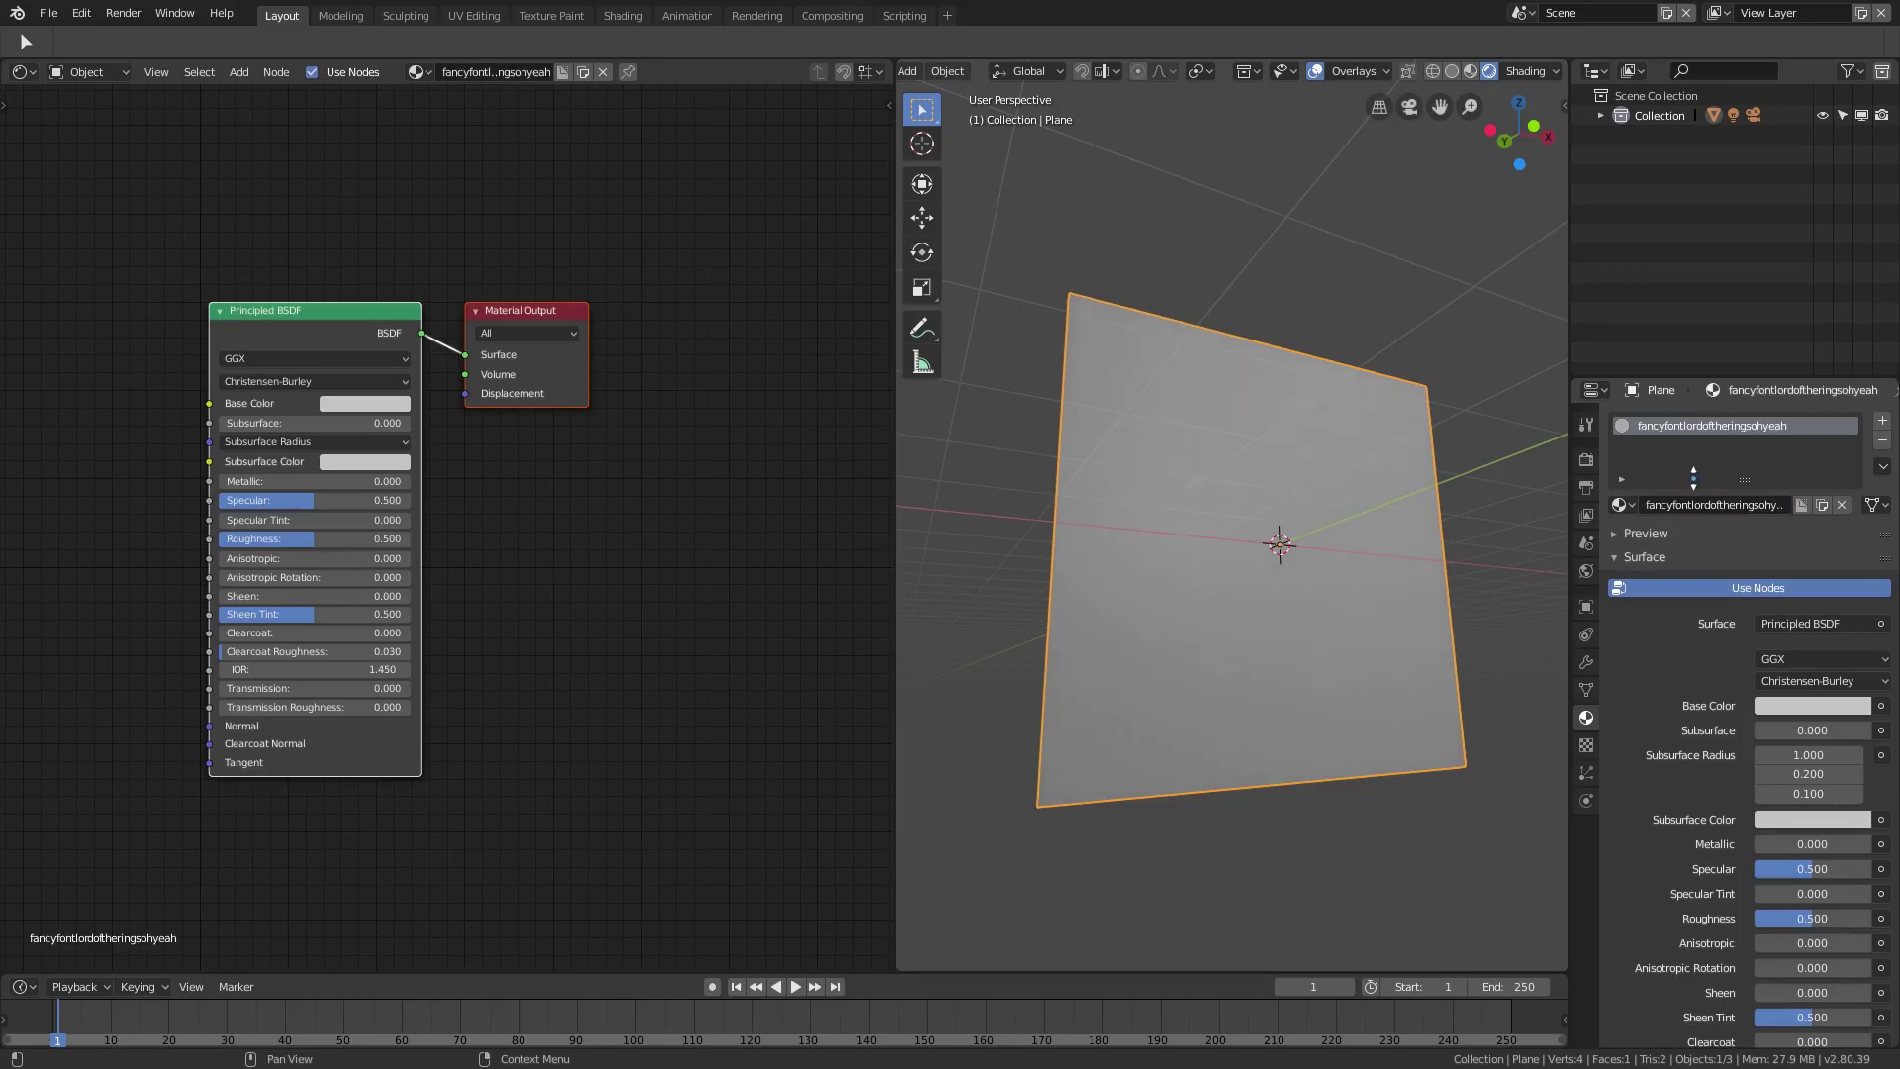
# Move the Principled BSDF node left to make room beside the output
pyautogui.moveTo(556, 522); pyautogui.dragTo(680, 532, button='middle')
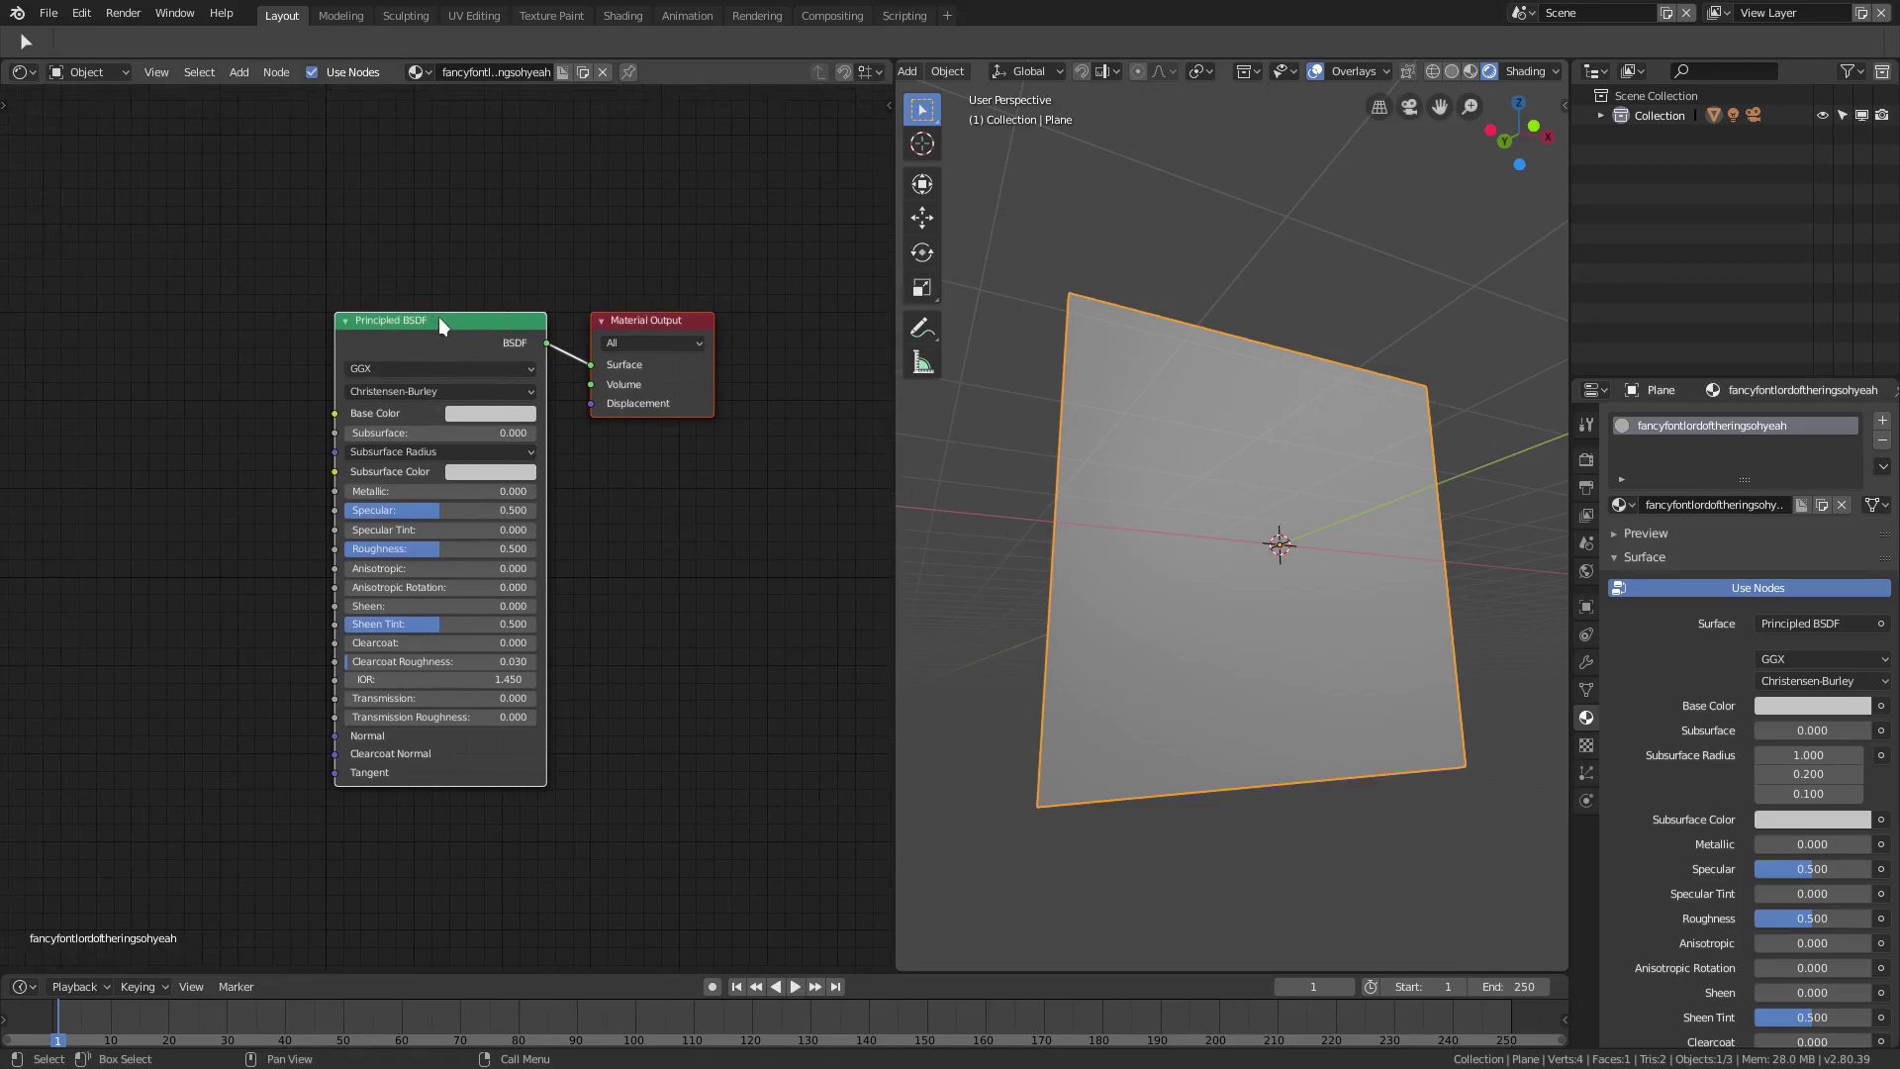
pyautogui.moveTo(441, 318); pyautogui.dragTo(144, 307)
pyautogui.moveTo(373, 401); pyautogui.dragTo(452, 401, button='middle')
pyautogui.moveTo(248, 336); pyautogui.dragTo(173, 311)
pyautogui.moveTo(551, 535); pyautogui.dragTo(525, 533, button='middle')
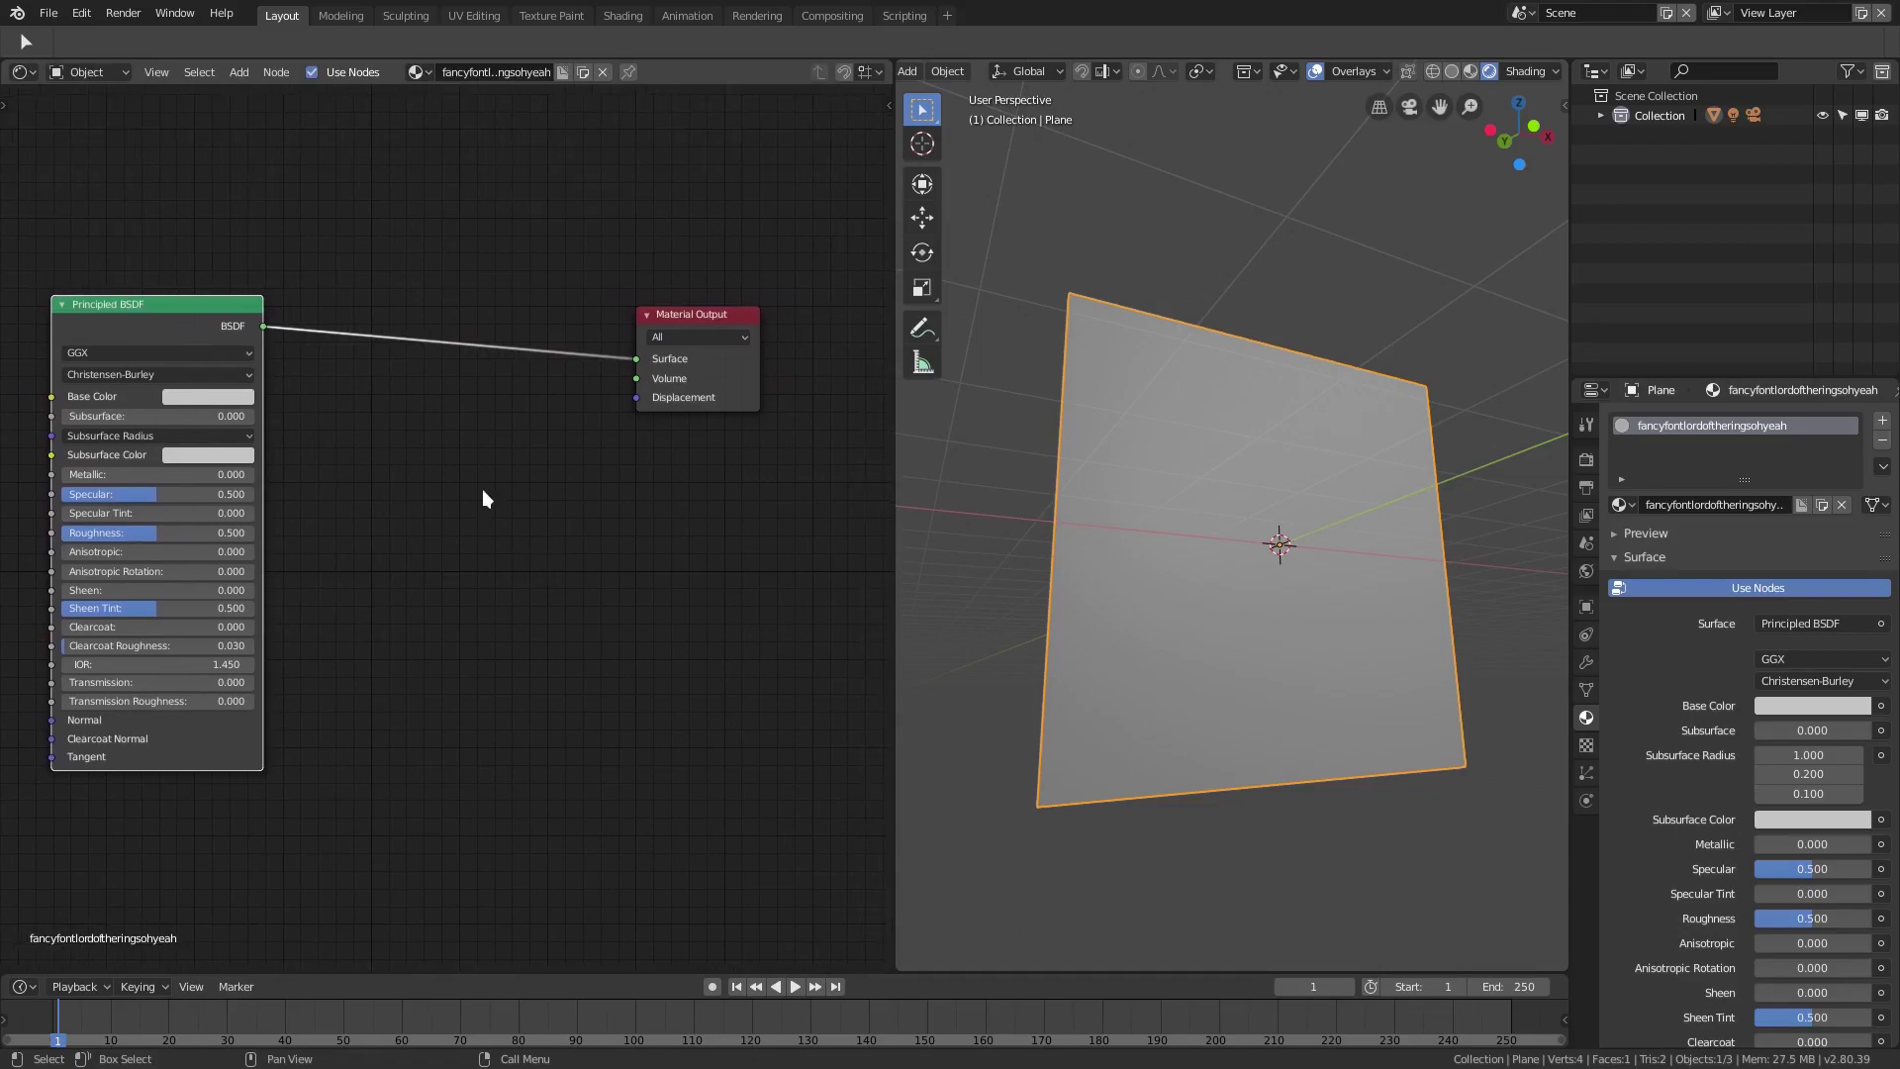
# Add a Mix Shader node and an Image Texture node via search
pyautogui.hotkey('shift', 'a')
pyautogui.hotkey('shift', 'a')
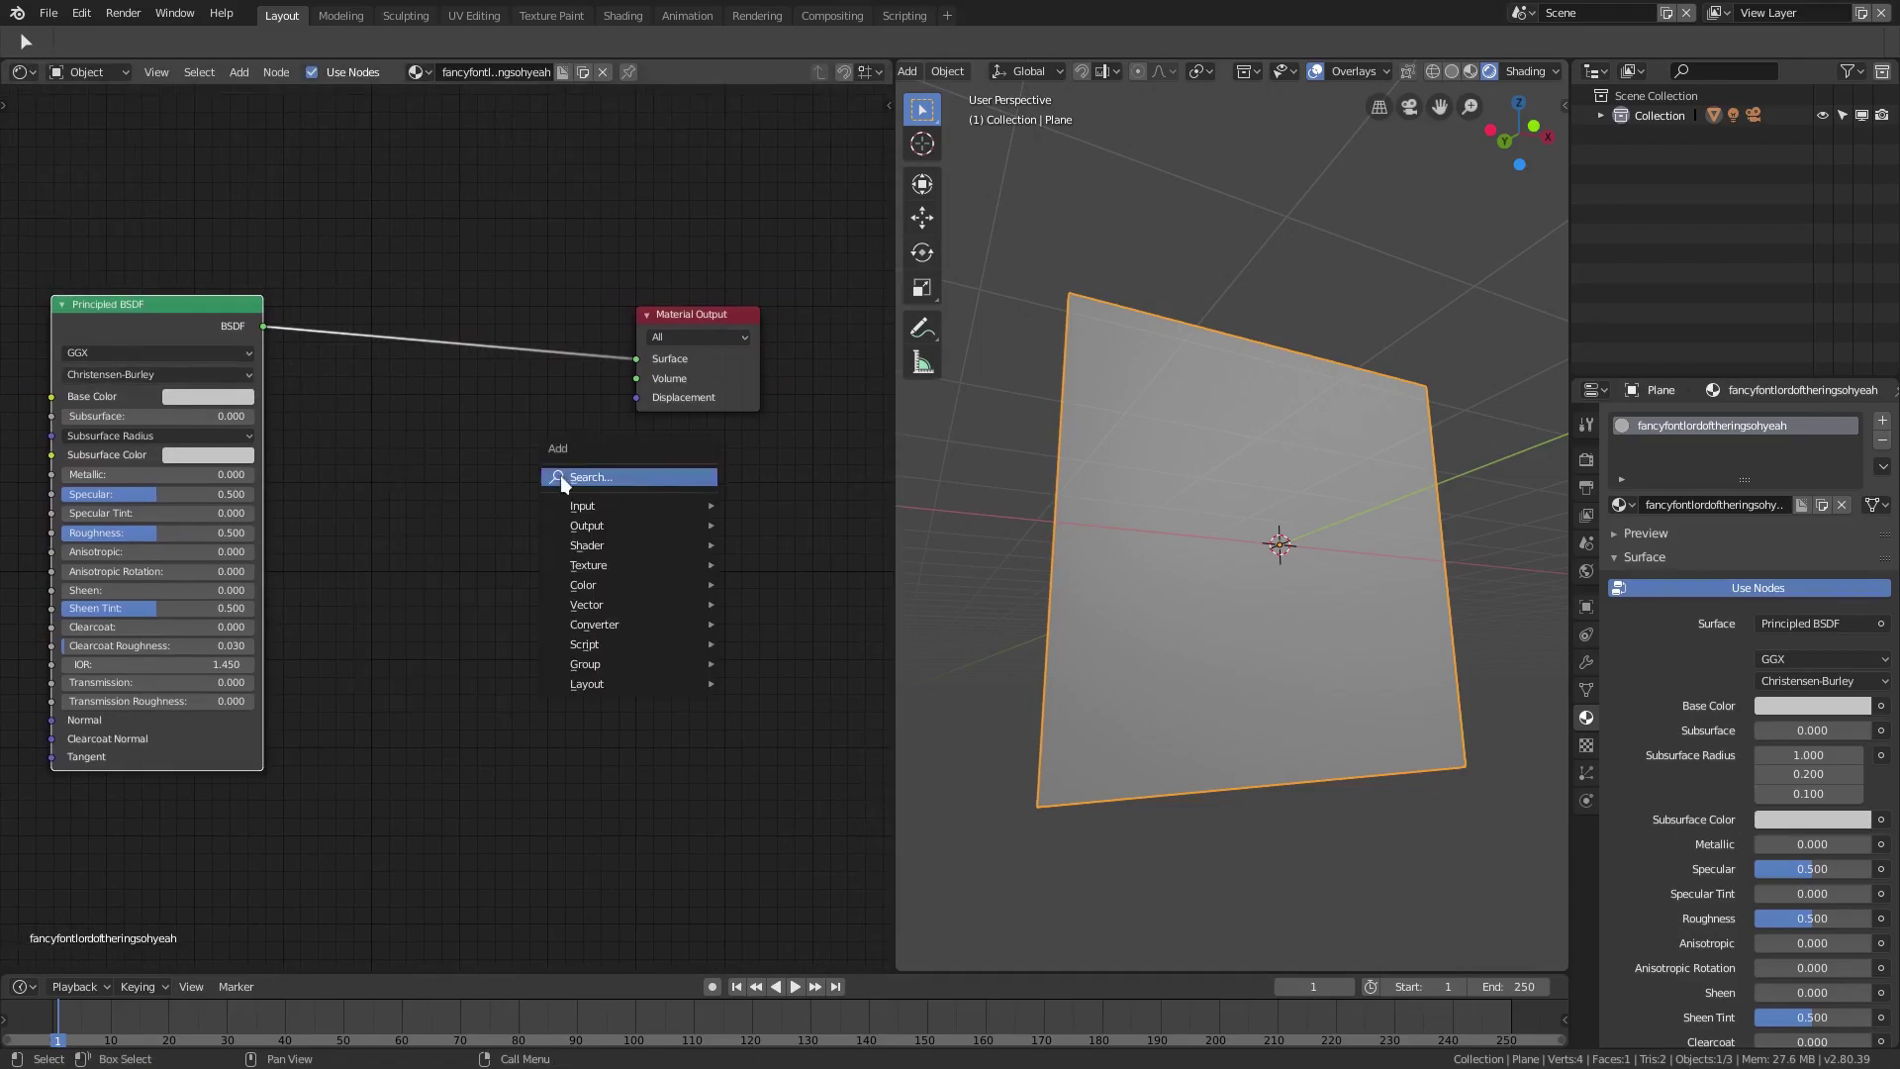
pyautogui.click(596, 475)
pyautogui.write('mix')
pyautogui.press('Return')
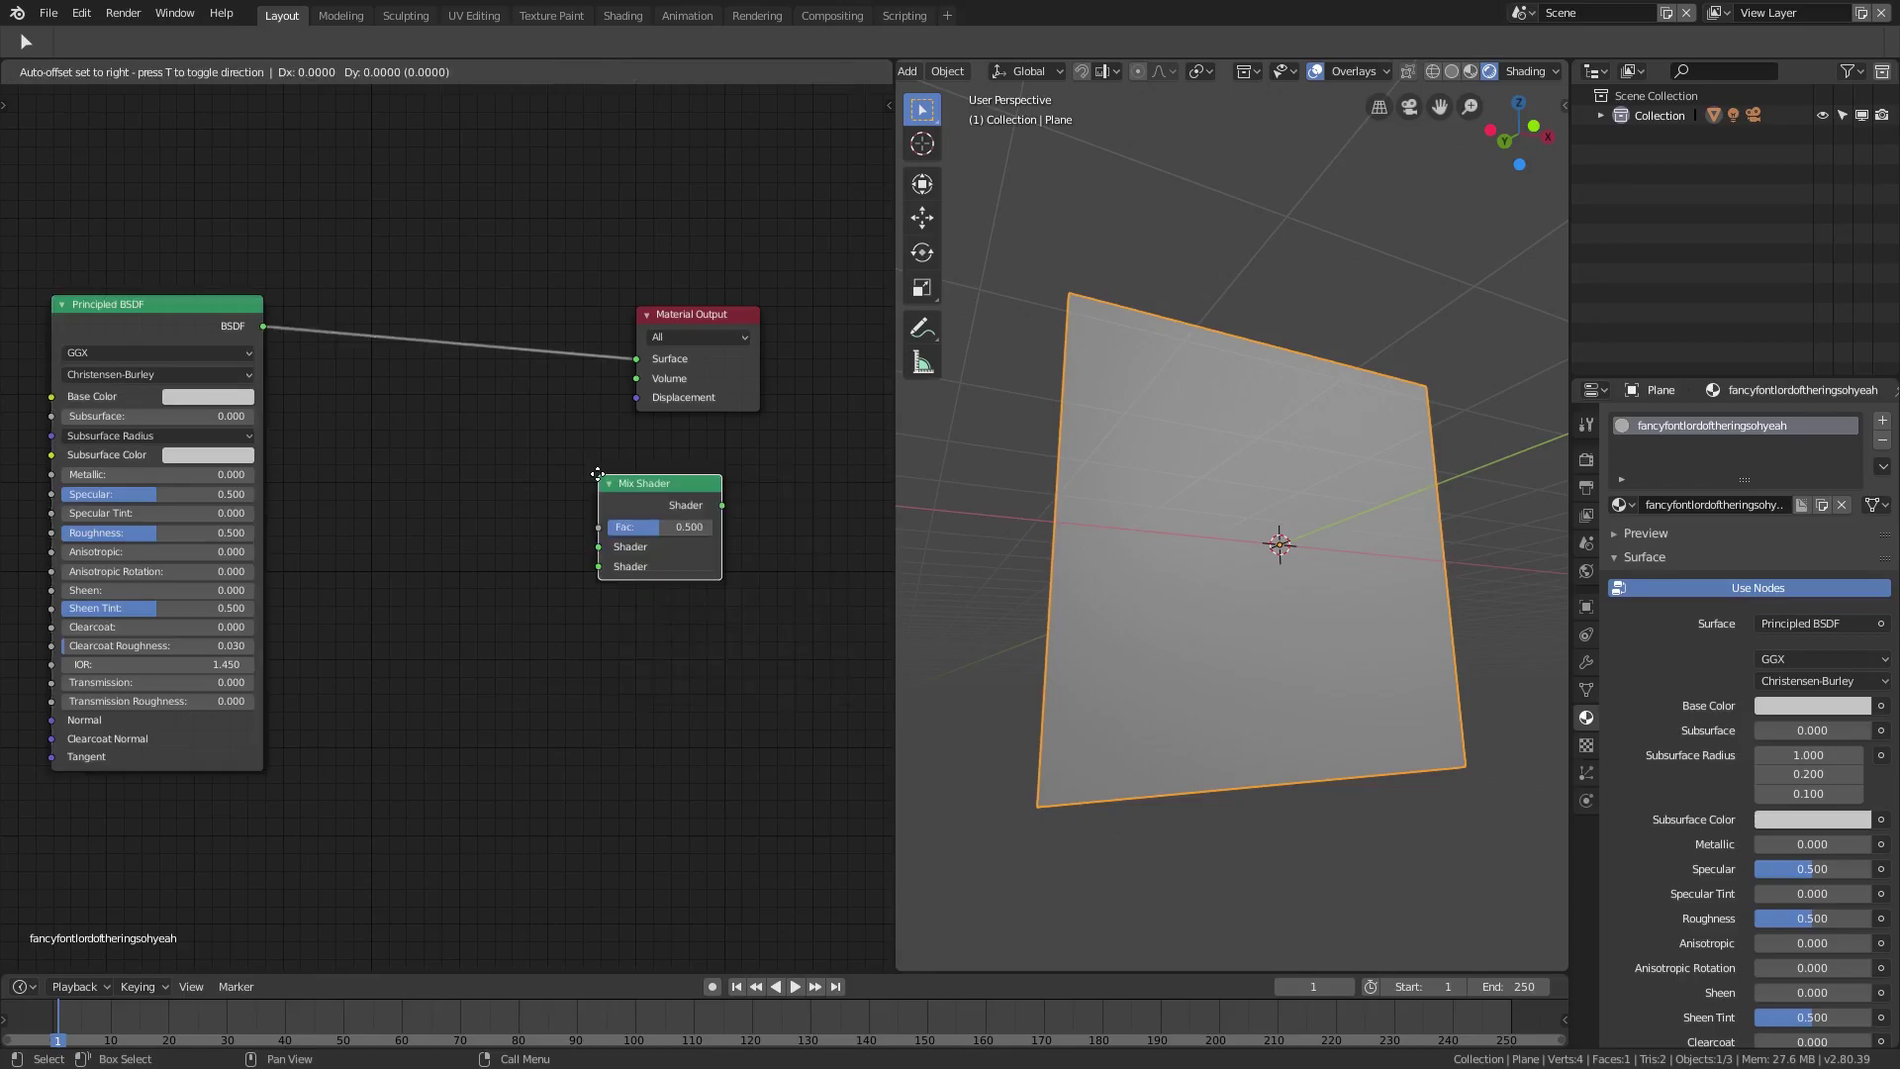
pyautogui.click(551, 660)
pyautogui.hotkey('shift', 'a')
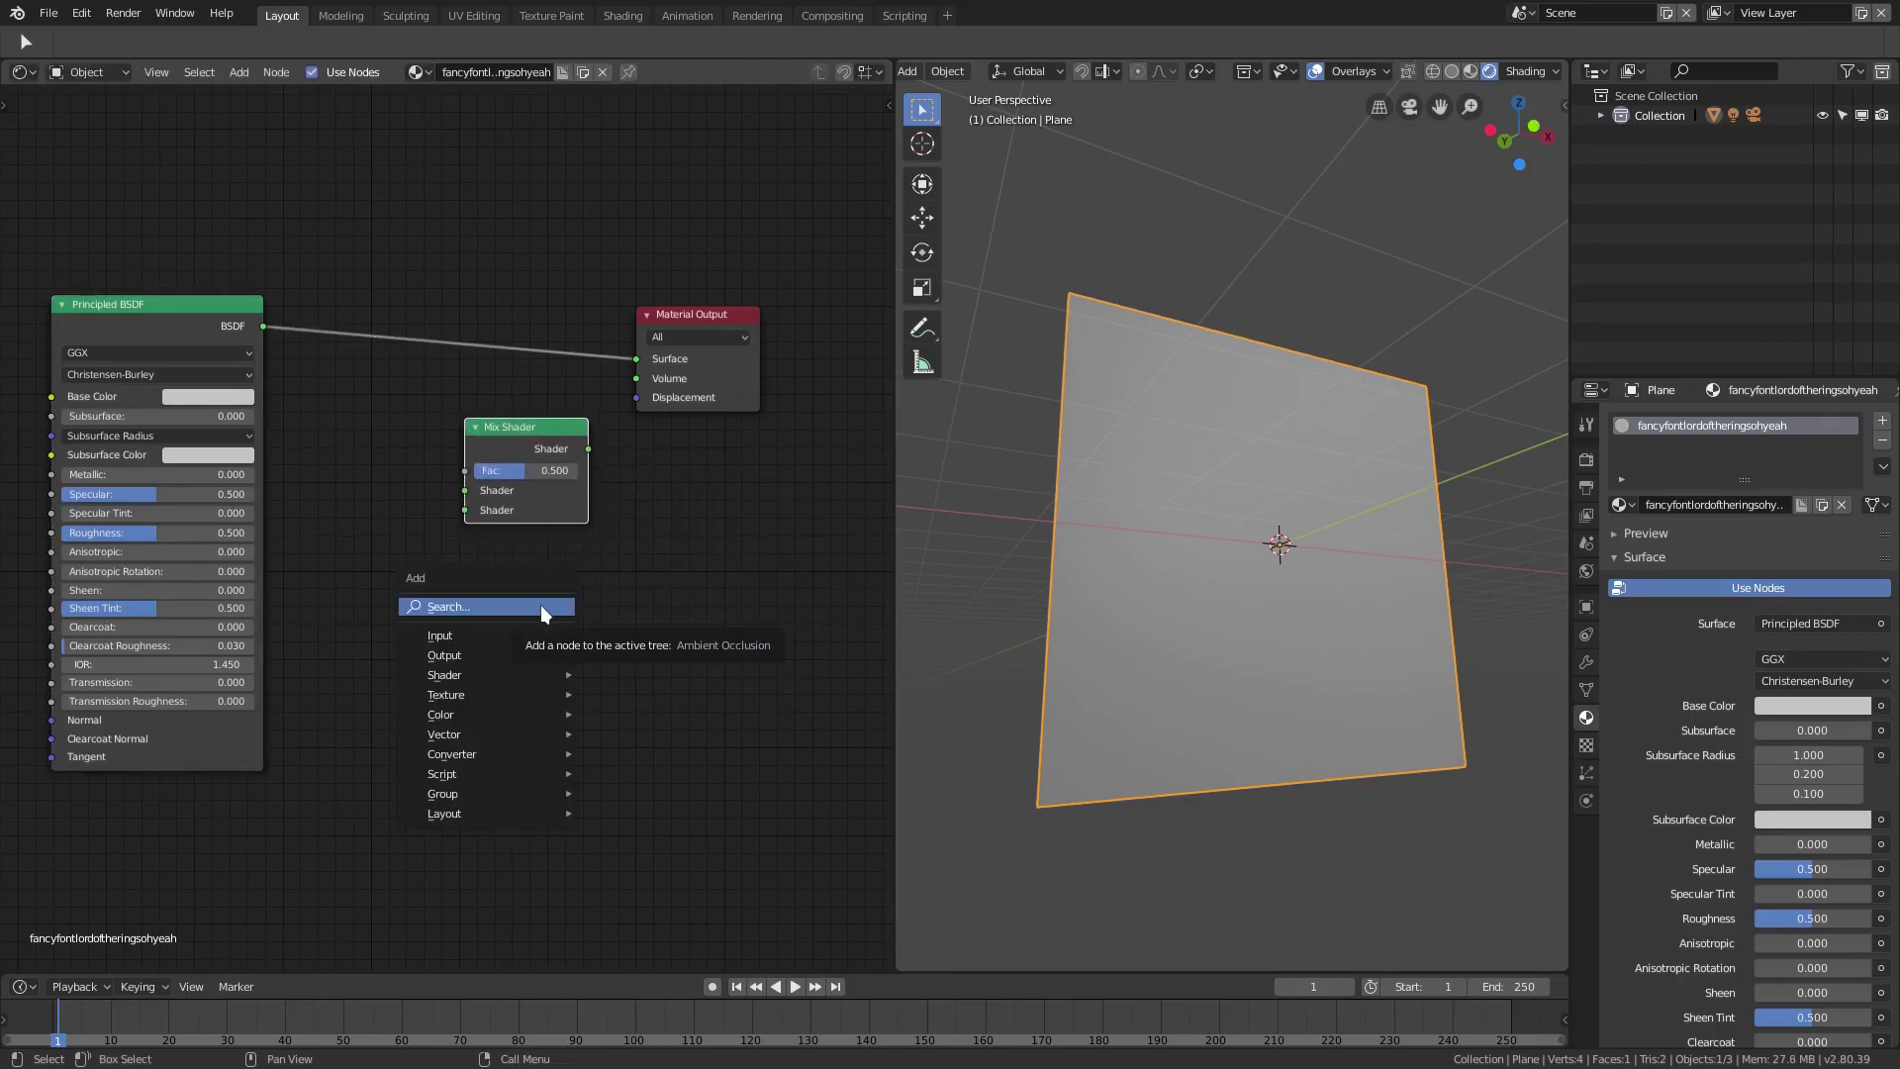
pyautogui.click(540, 605)
pyautogui.write('image')
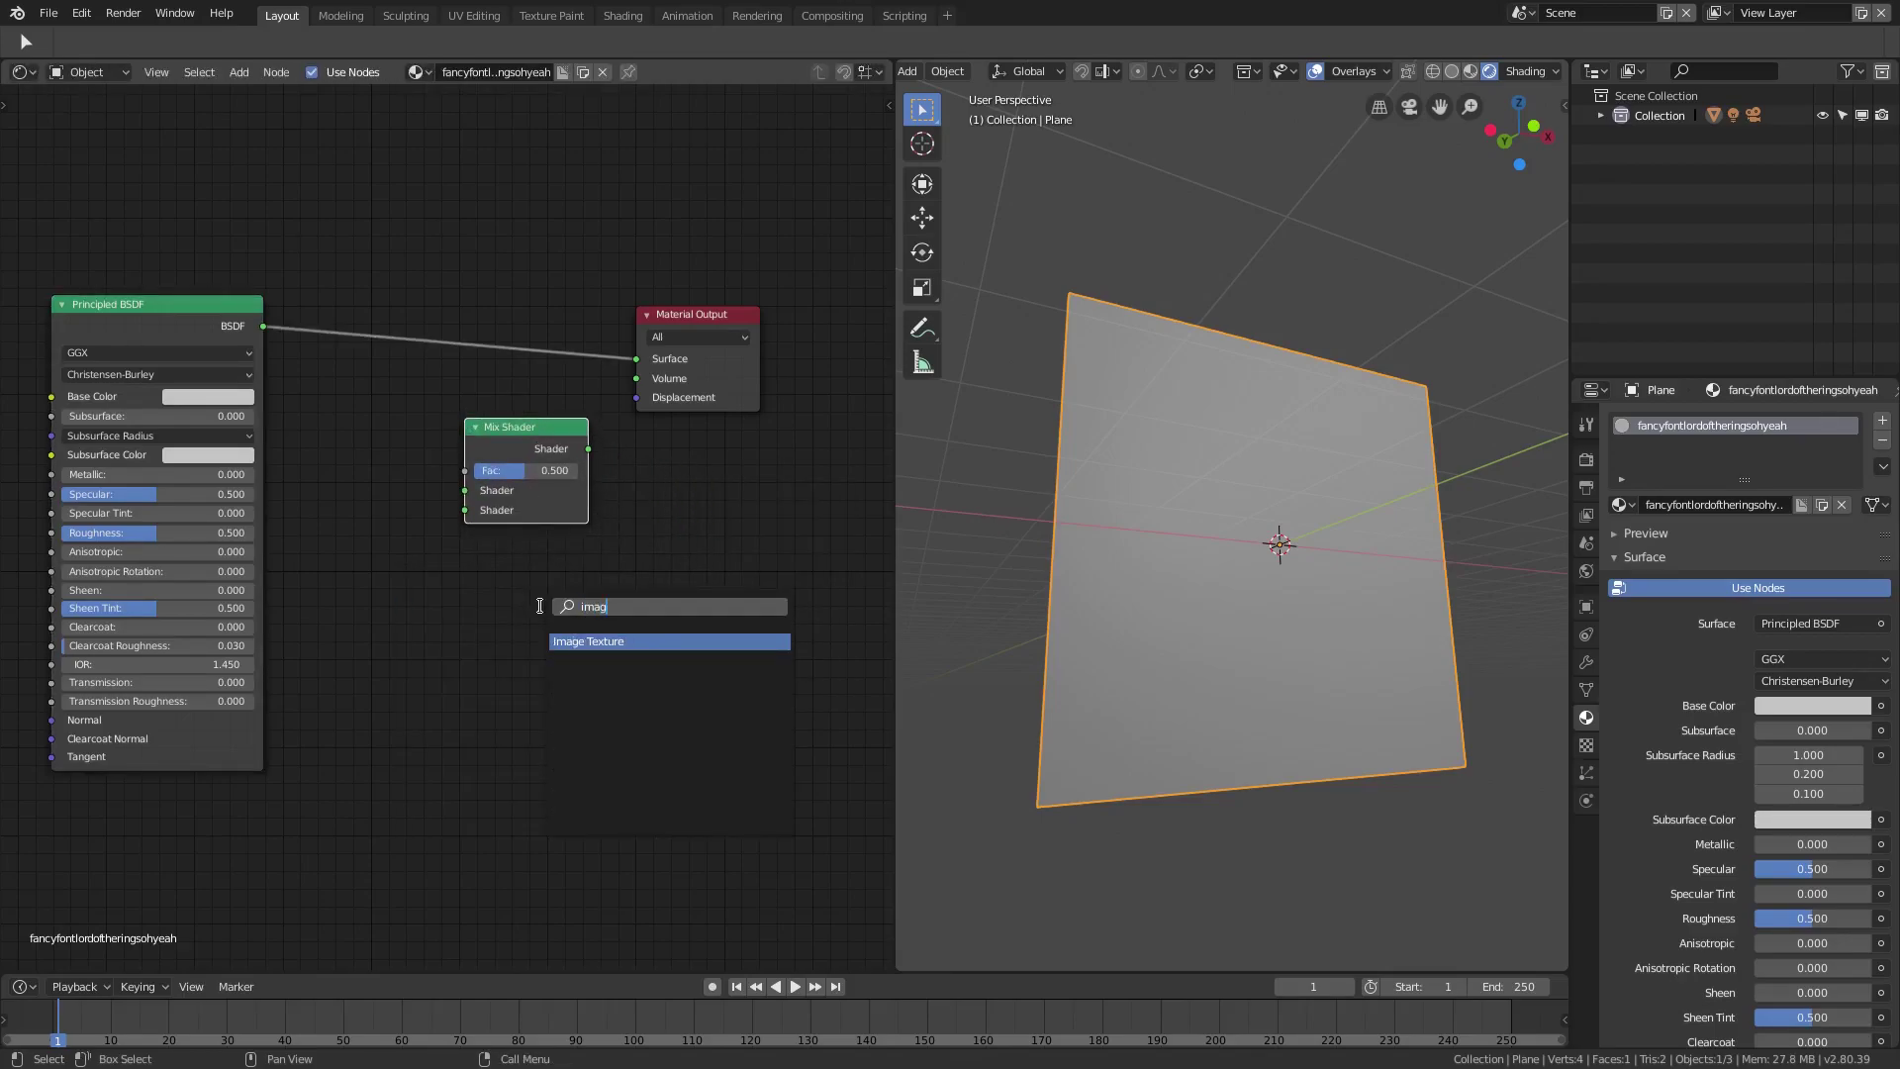
pyautogui.press('Return')
pyautogui.click(323, 954)
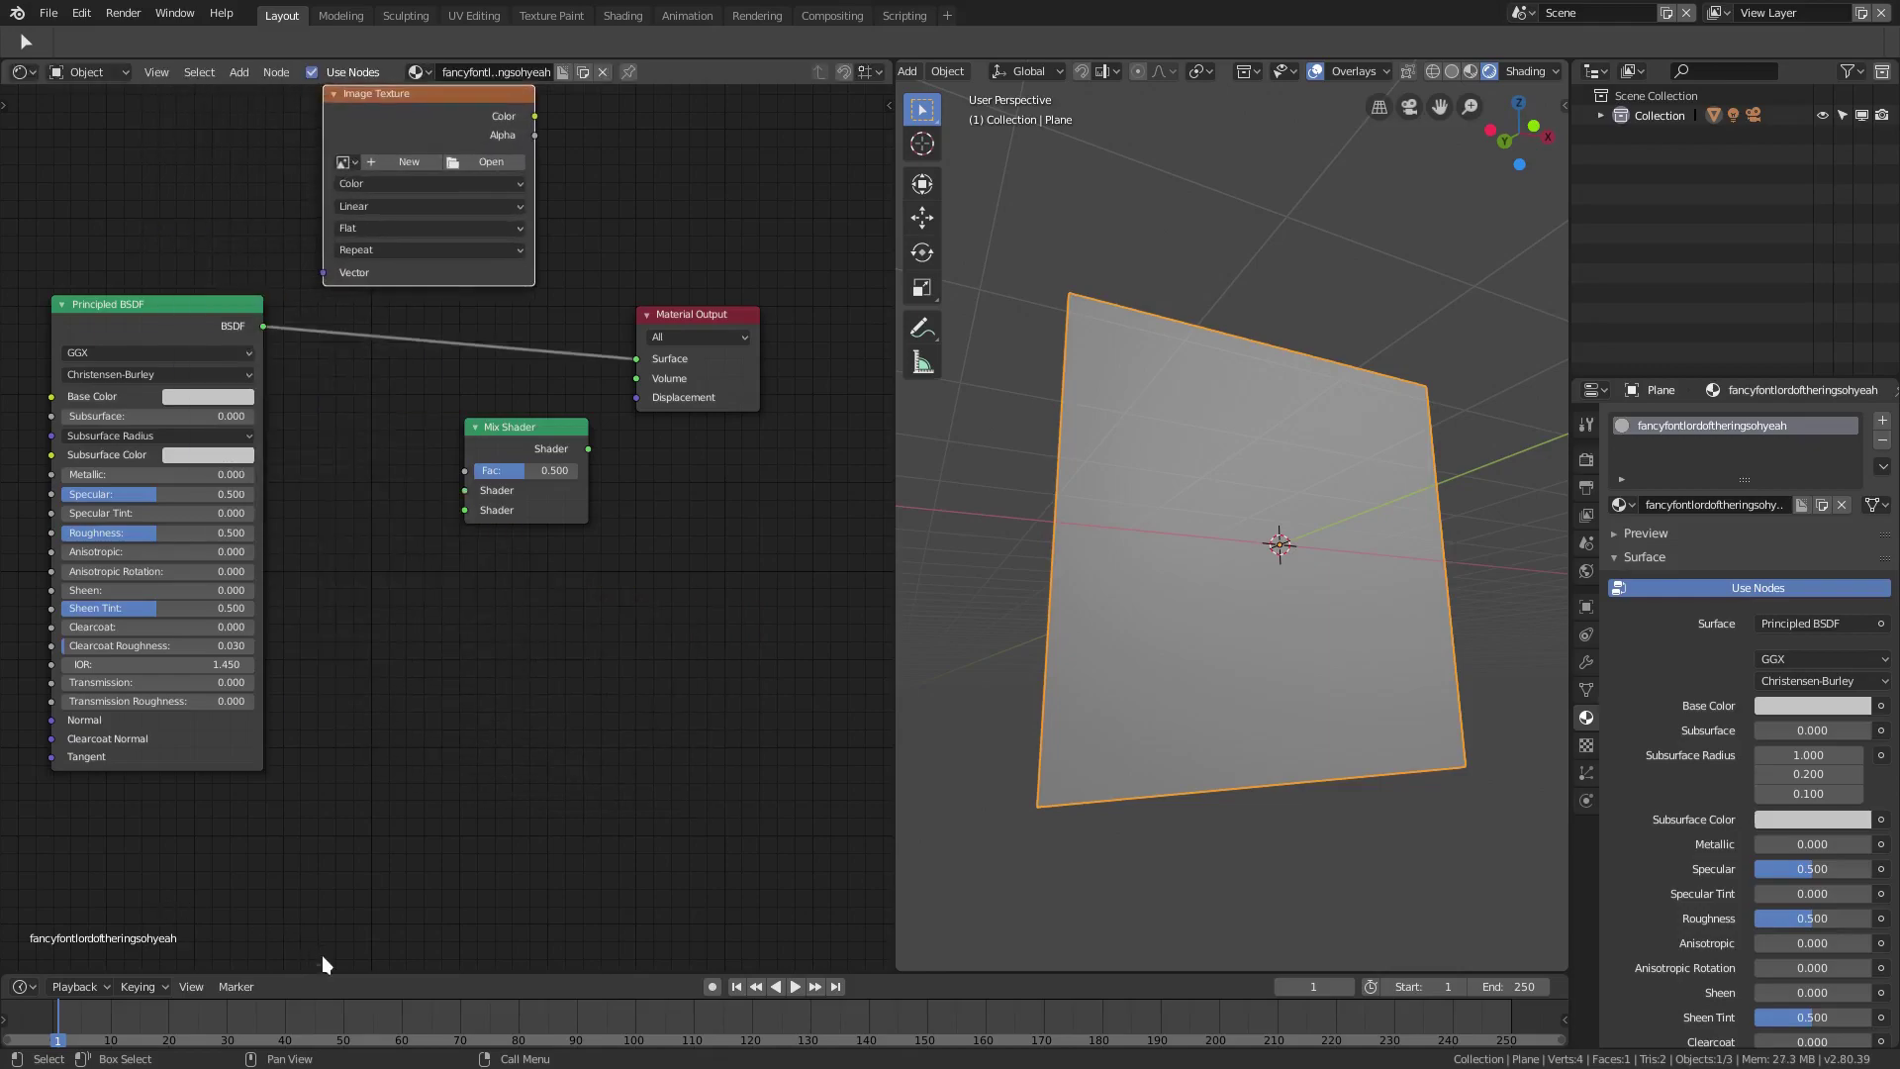
# Add an Emission node and connect it to the Mix Shader's second Shader input
pyautogui.hotkey('shift', 'a')
pyautogui.click(442, 627)
pyautogui.write('emi')
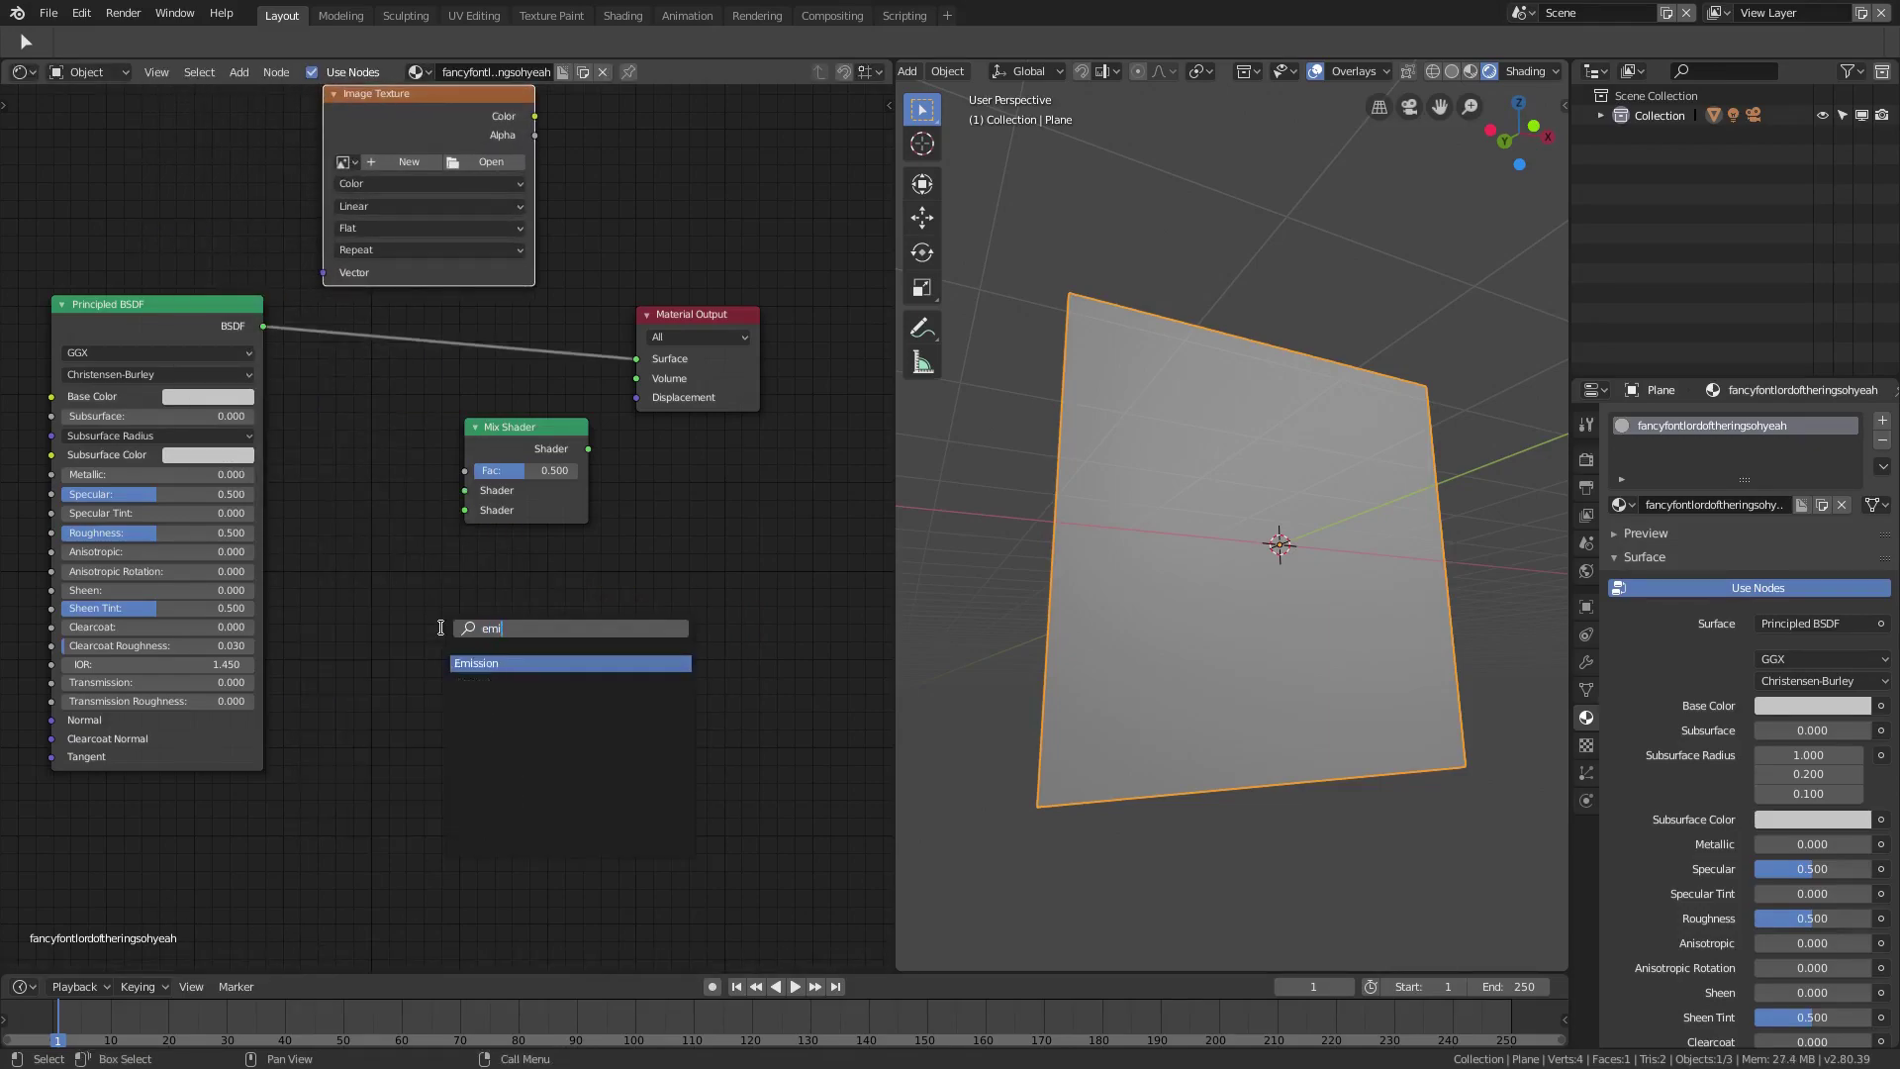
pyautogui.press('Return')
pyautogui.click(441, 556)
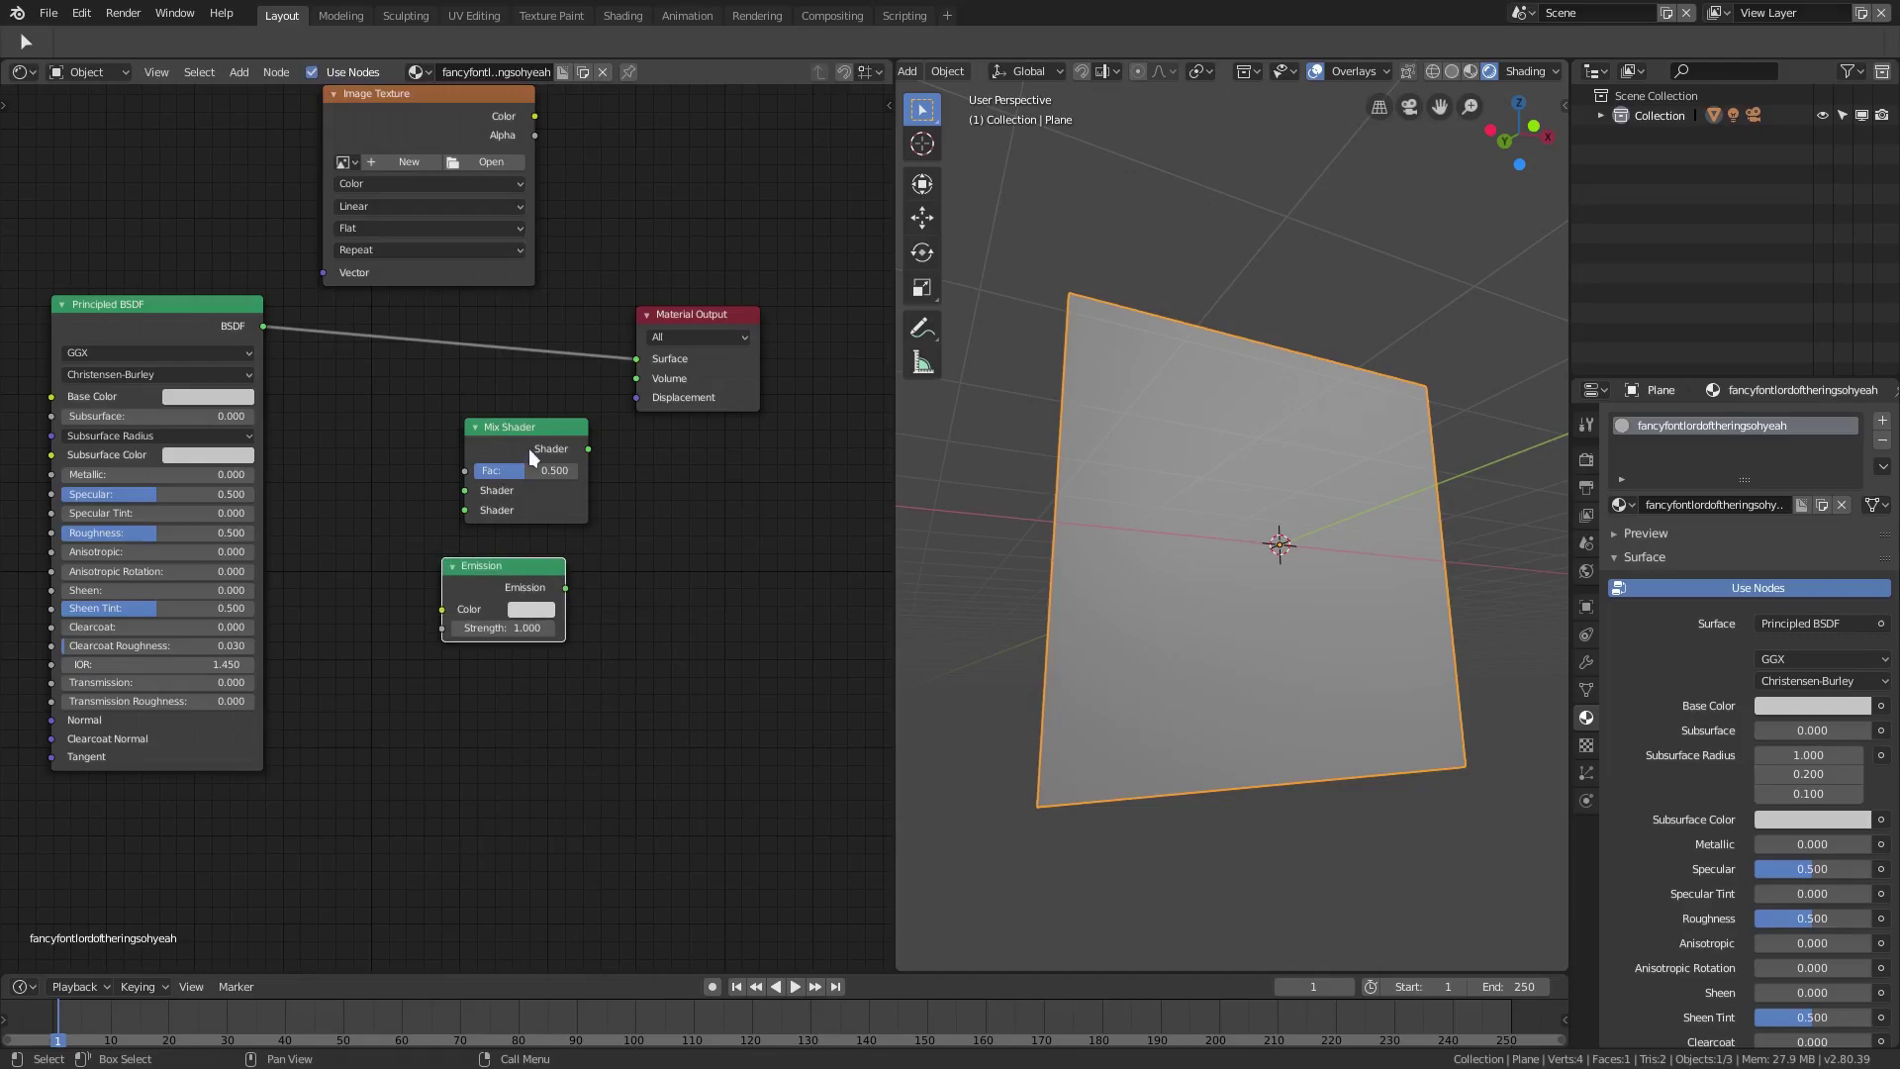
pyautogui.moveTo(529, 442); pyautogui.dragTo(523, 345)
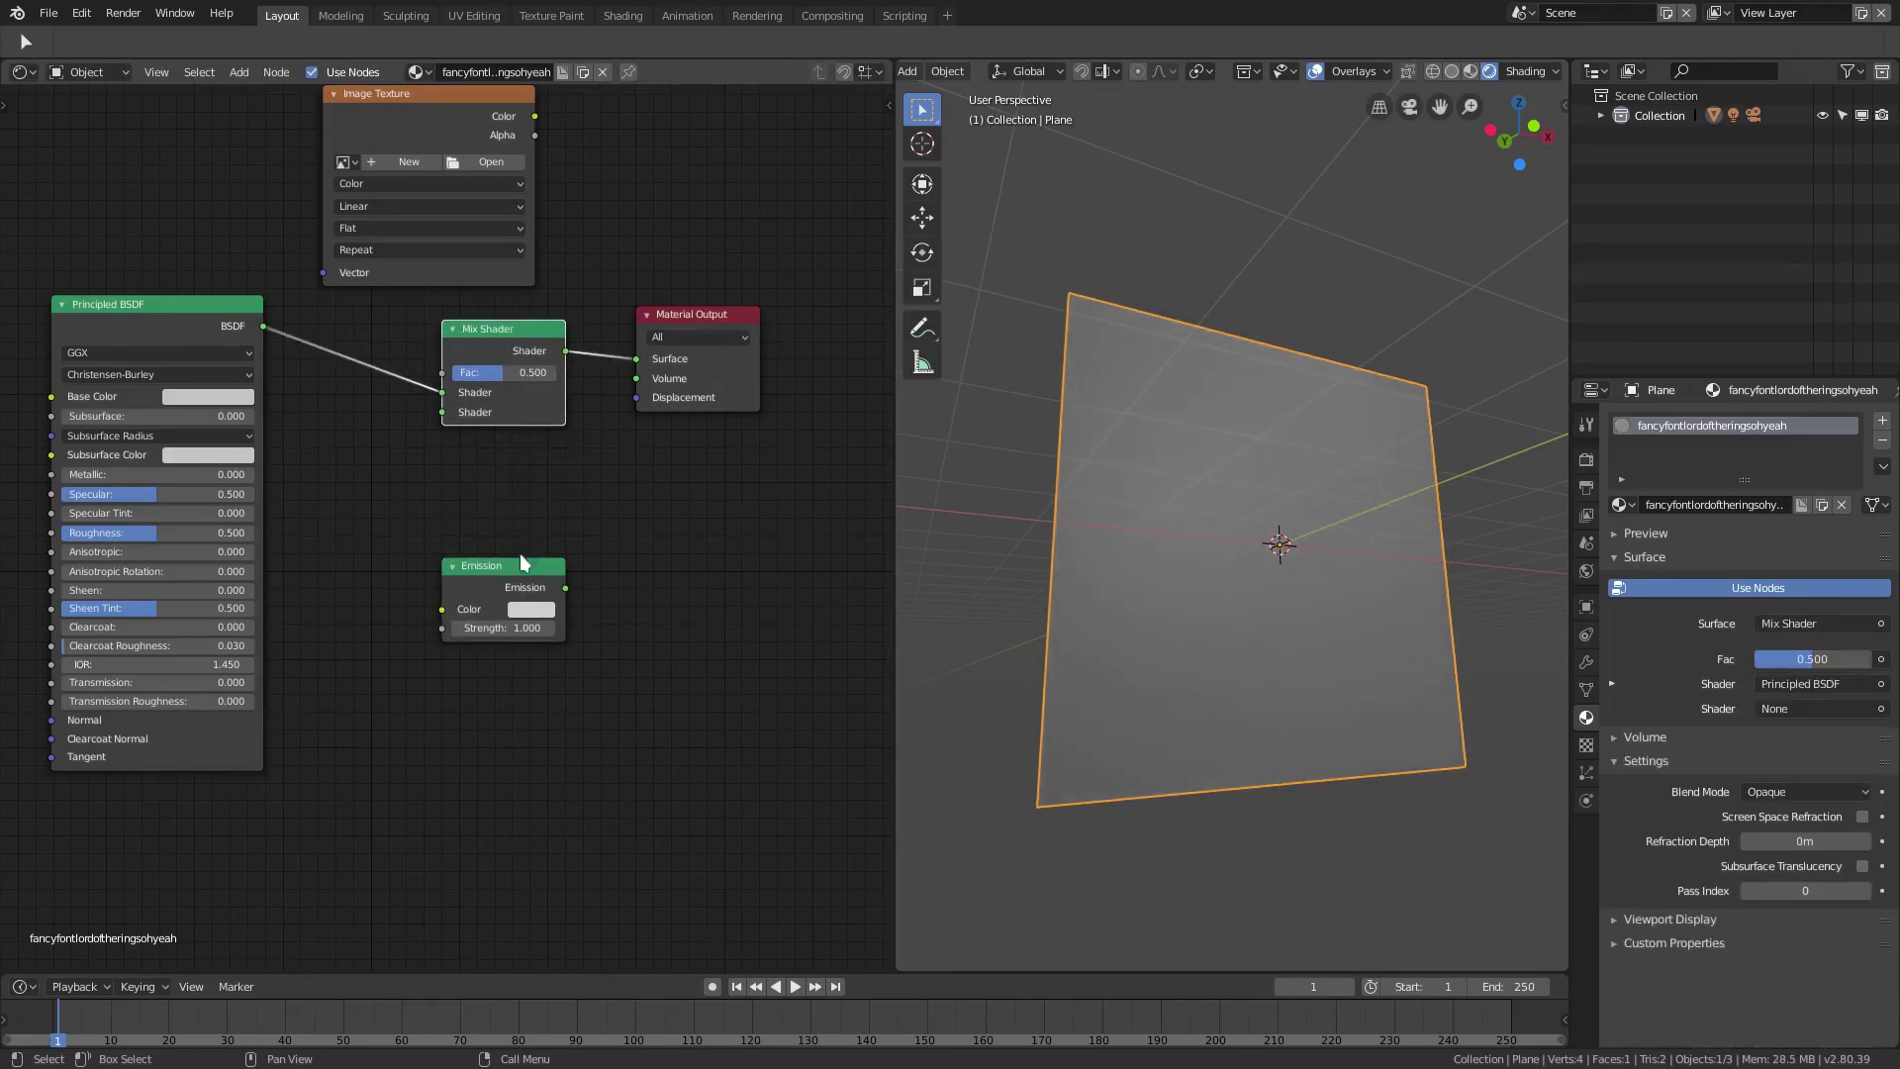
pyautogui.moveTo(522, 561); pyautogui.dragTo(439, 409)
pyautogui.moveTo(440, 410); pyautogui.dragTo(434, 495, button='middle')
pyautogui.moveTo(518, 414); pyautogui.dragTo(539, 413)
# Connect the Image Texture's Alpha output to the Mix Shader's Fac
pyautogui.moveTo(438, 188); pyautogui.dragTo(159, 173)
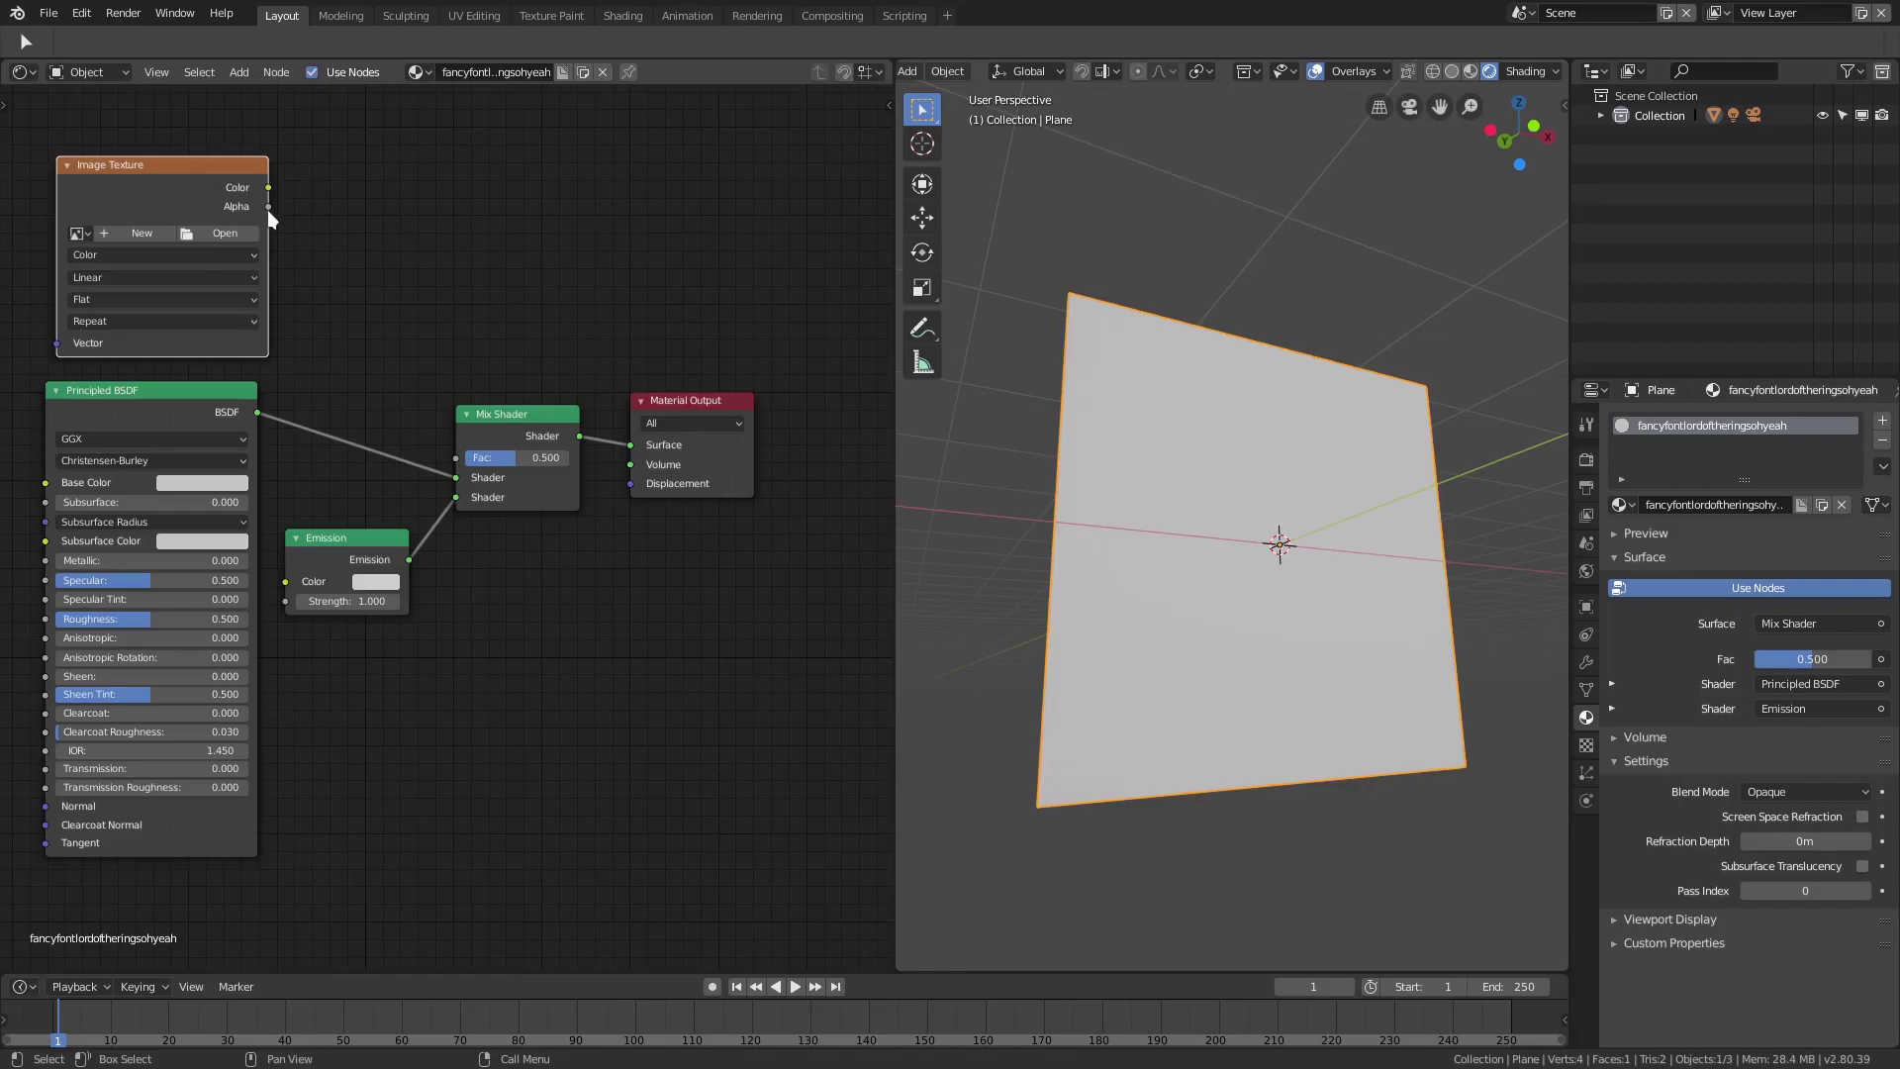
pyautogui.moveTo(270, 214)
pyautogui.mouseDown()
pyautogui.moveTo(386, 164)
pyautogui.moveTo(447, 451)
pyautogui.moveTo(466, 460)
pyautogui.mouseUp()
pyautogui.moveTo(410, 370); pyautogui.dragTo(444, 406, button='middle')
pyautogui.moveTo(233, 187); pyautogui.dragTo(218, 195)
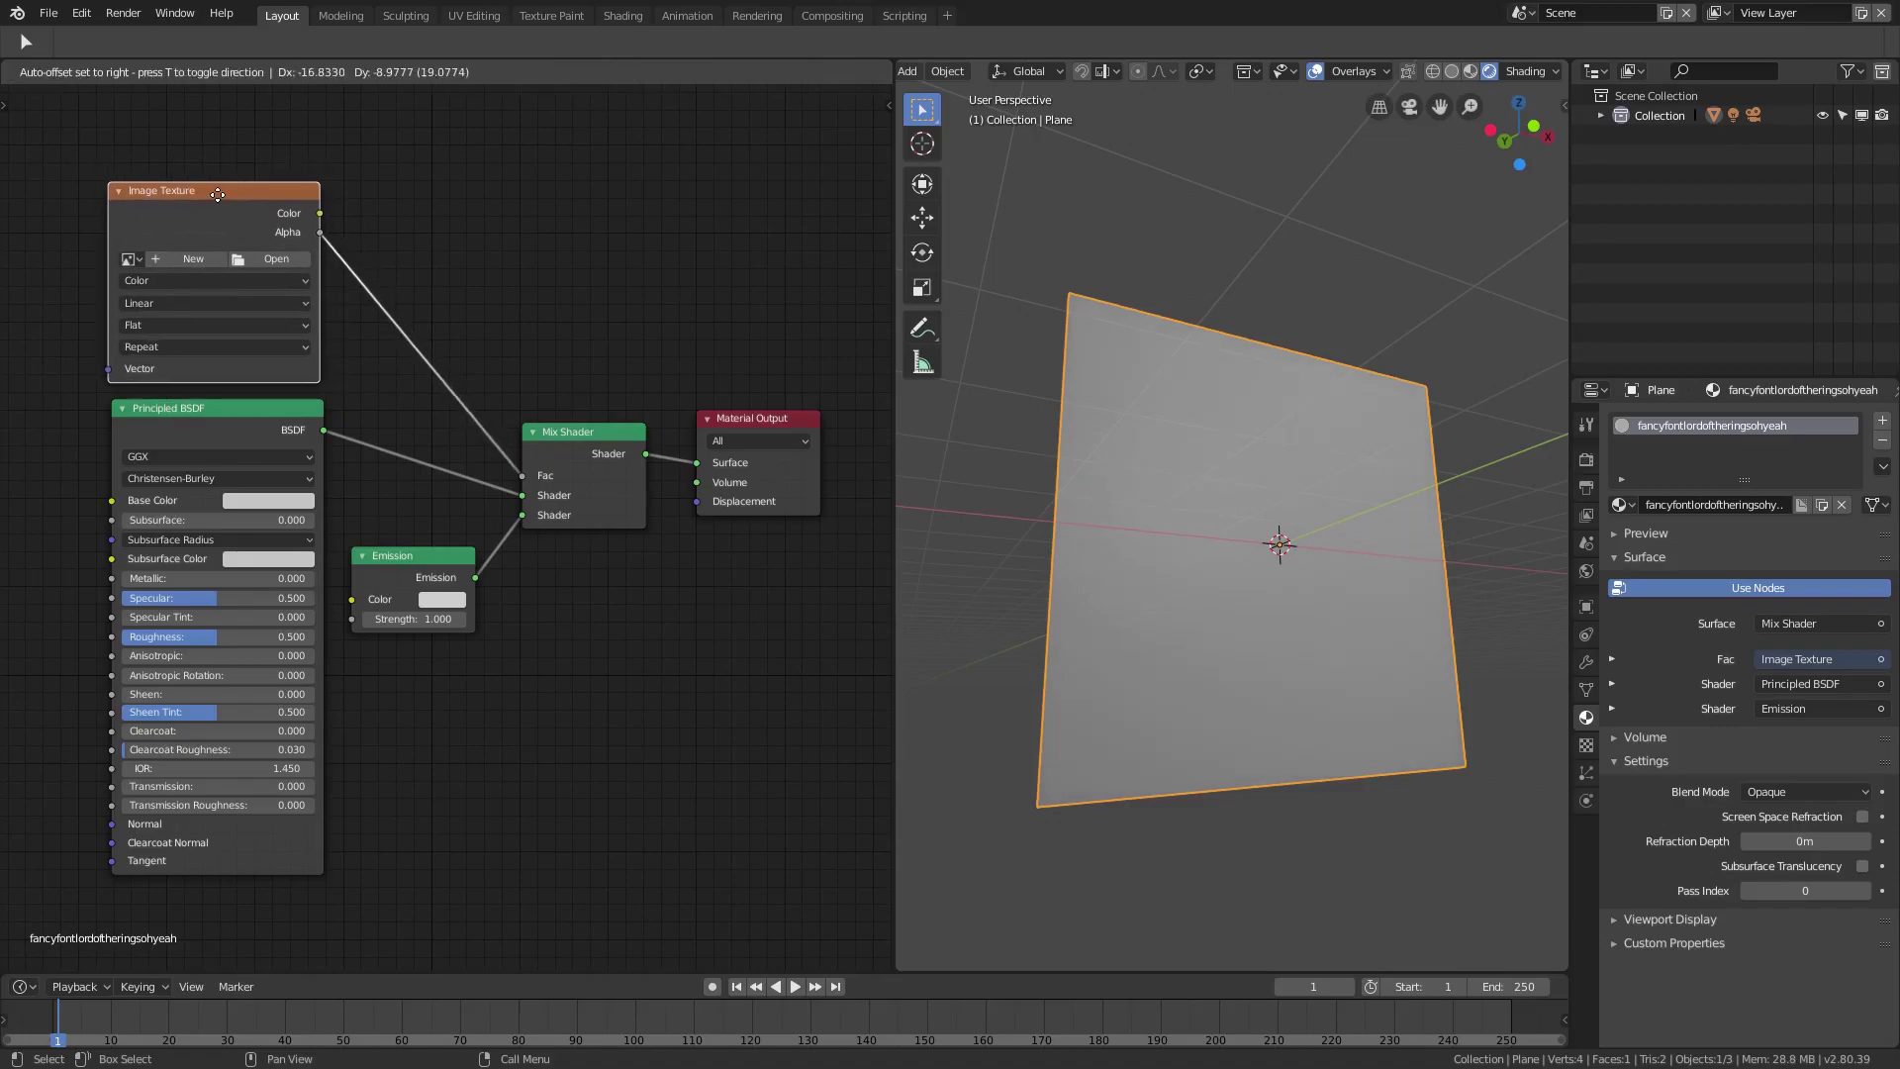
pyautogui.click(130, 259)
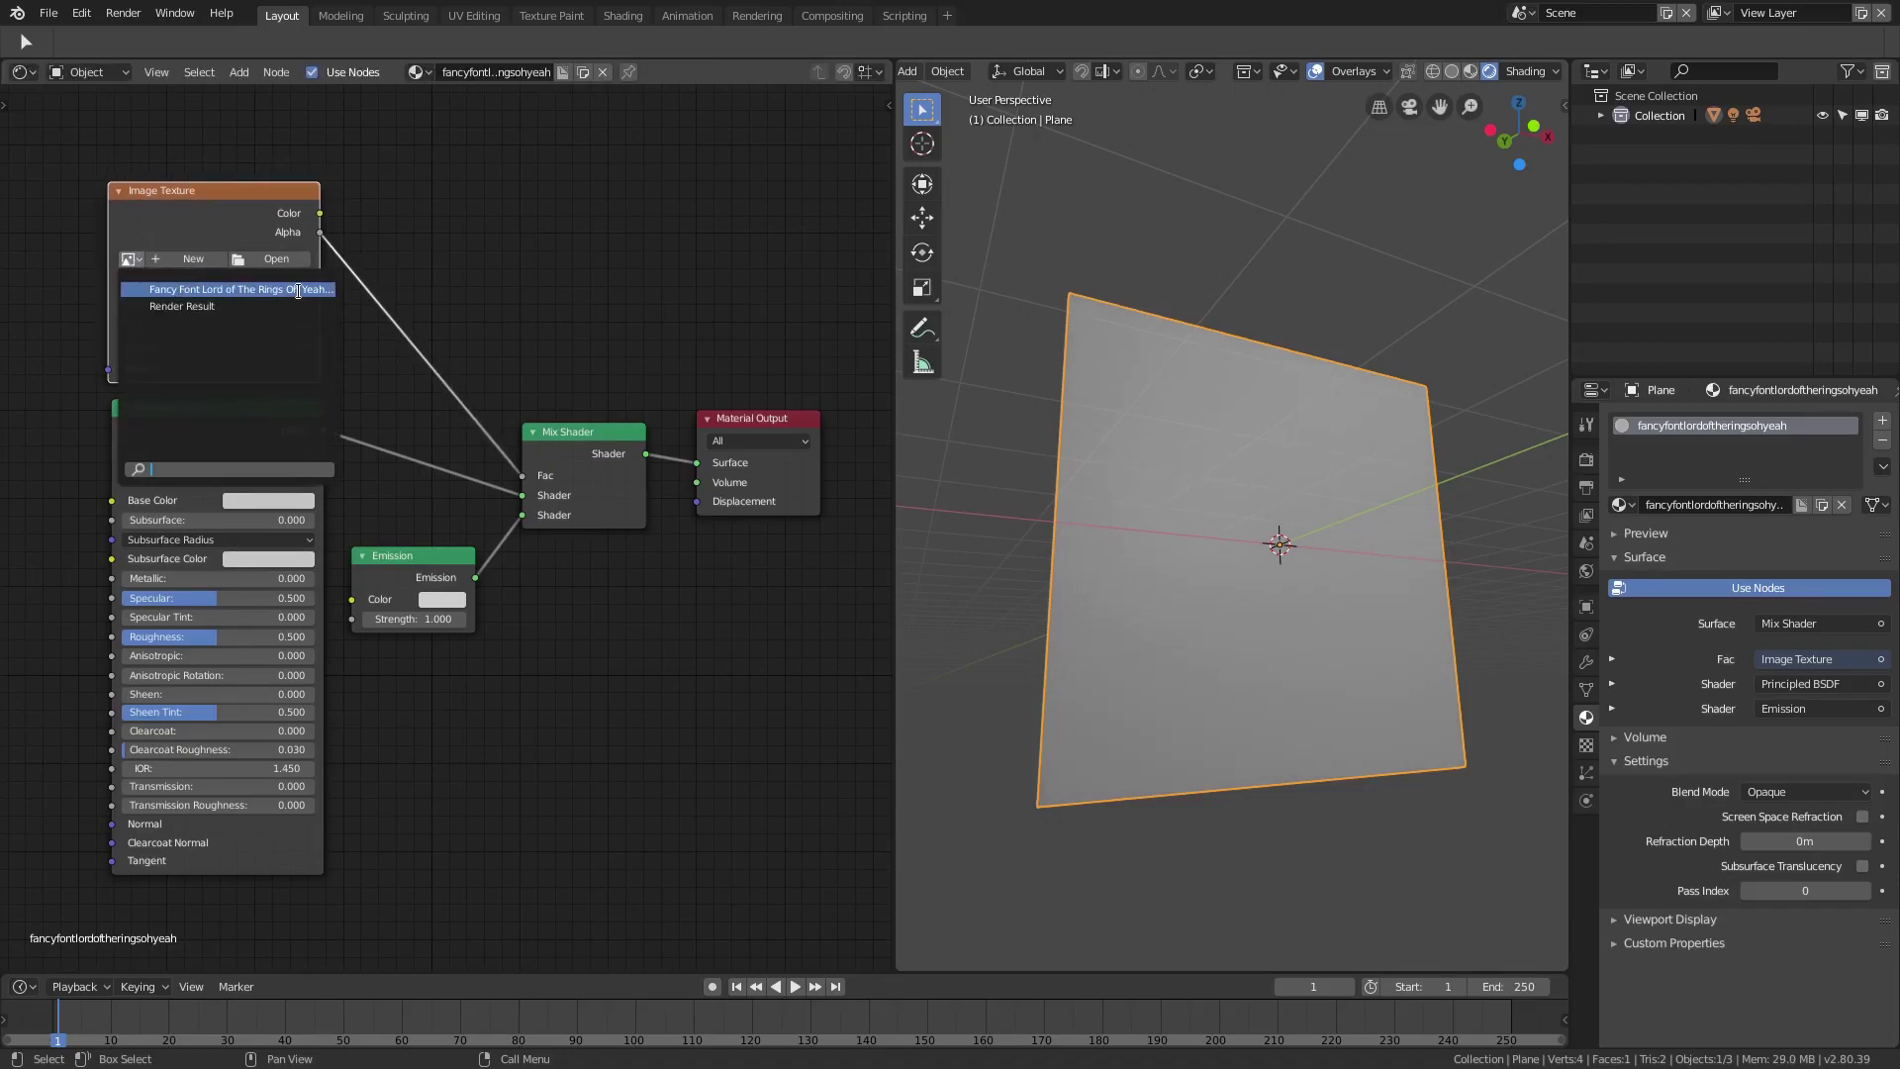
# Assign the fancy-font image to the Image Texture node and detach the Emission link
pyautogui.press('Return')
pyautogui.moveTo(1214, 338); pyautogui.dragTo(990, 594, button='middle')
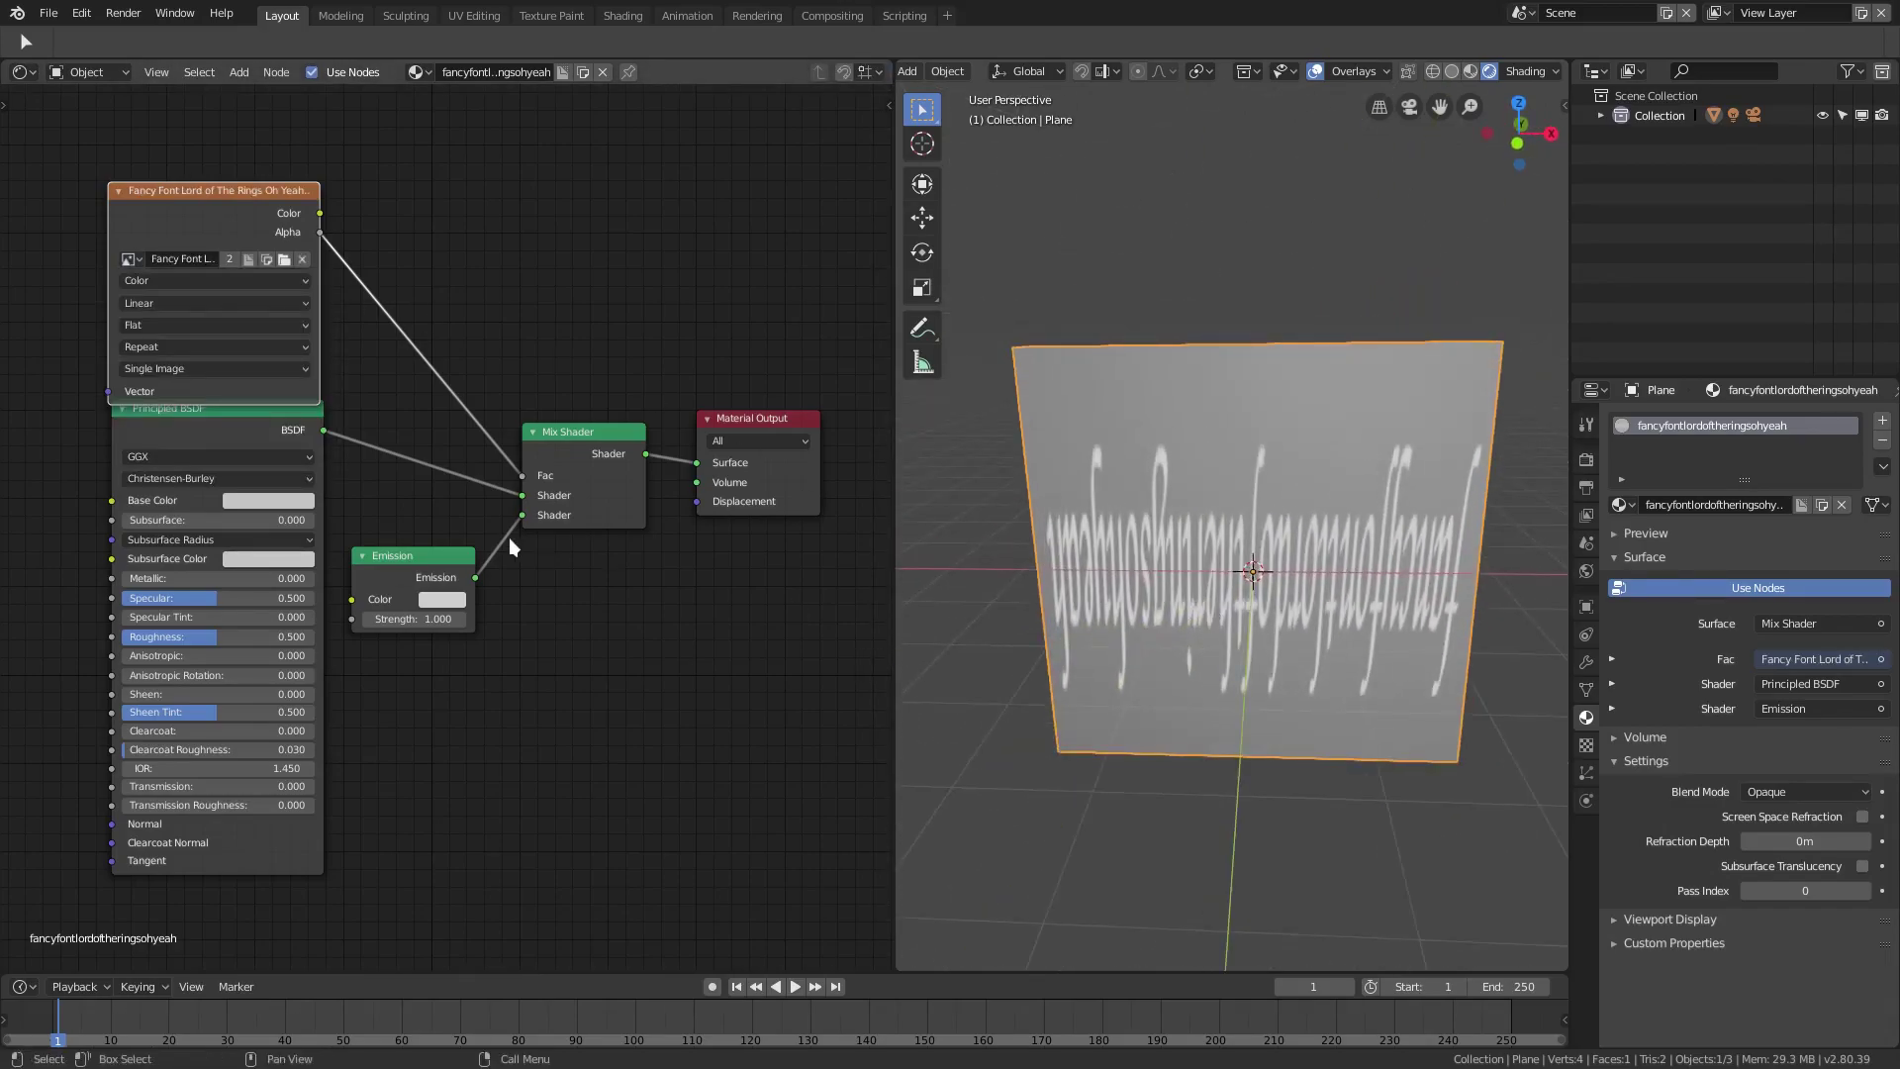
pyautogui.moveTo(522, 514); pyautogui.dragTo(602, 591)
pyautogui.moveTo(915, 627); pyautogui.dragTo(1273, 572, button='middle')
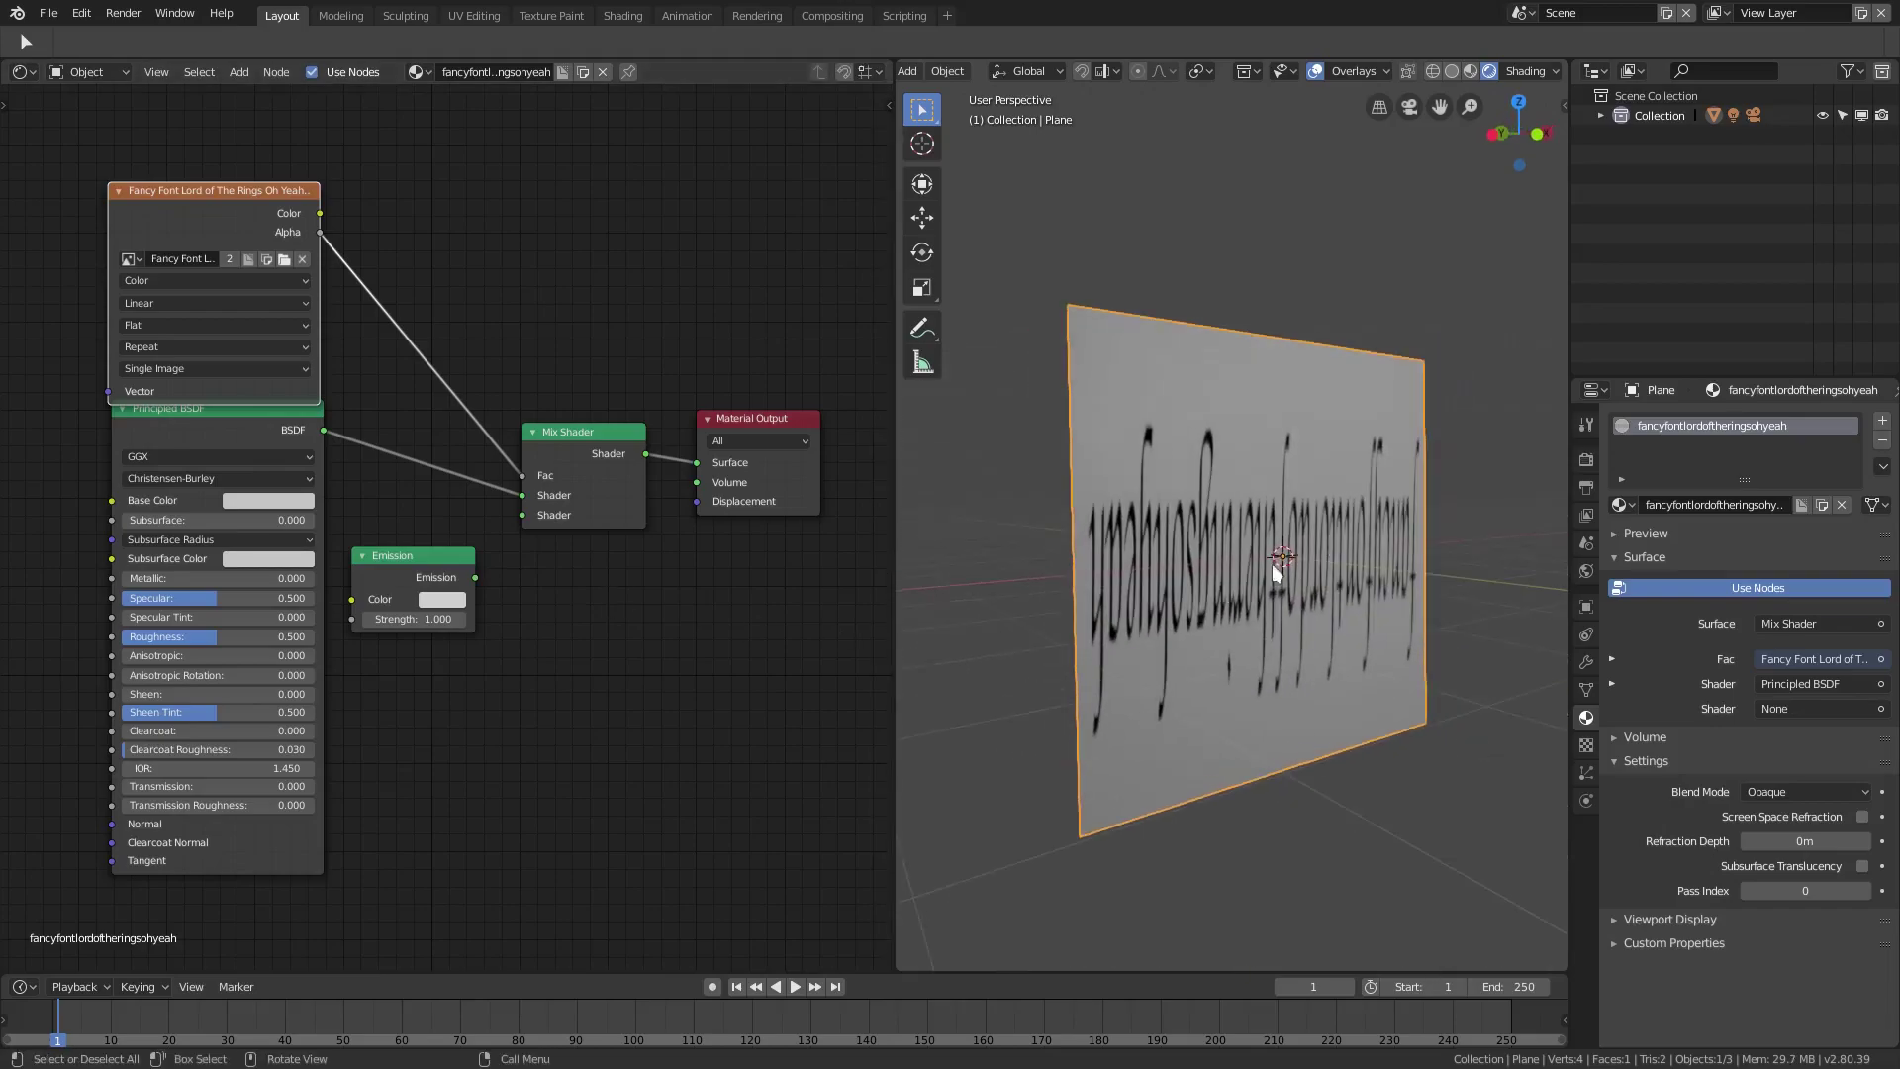
pyautogui.scroll(2, 1373, 651)
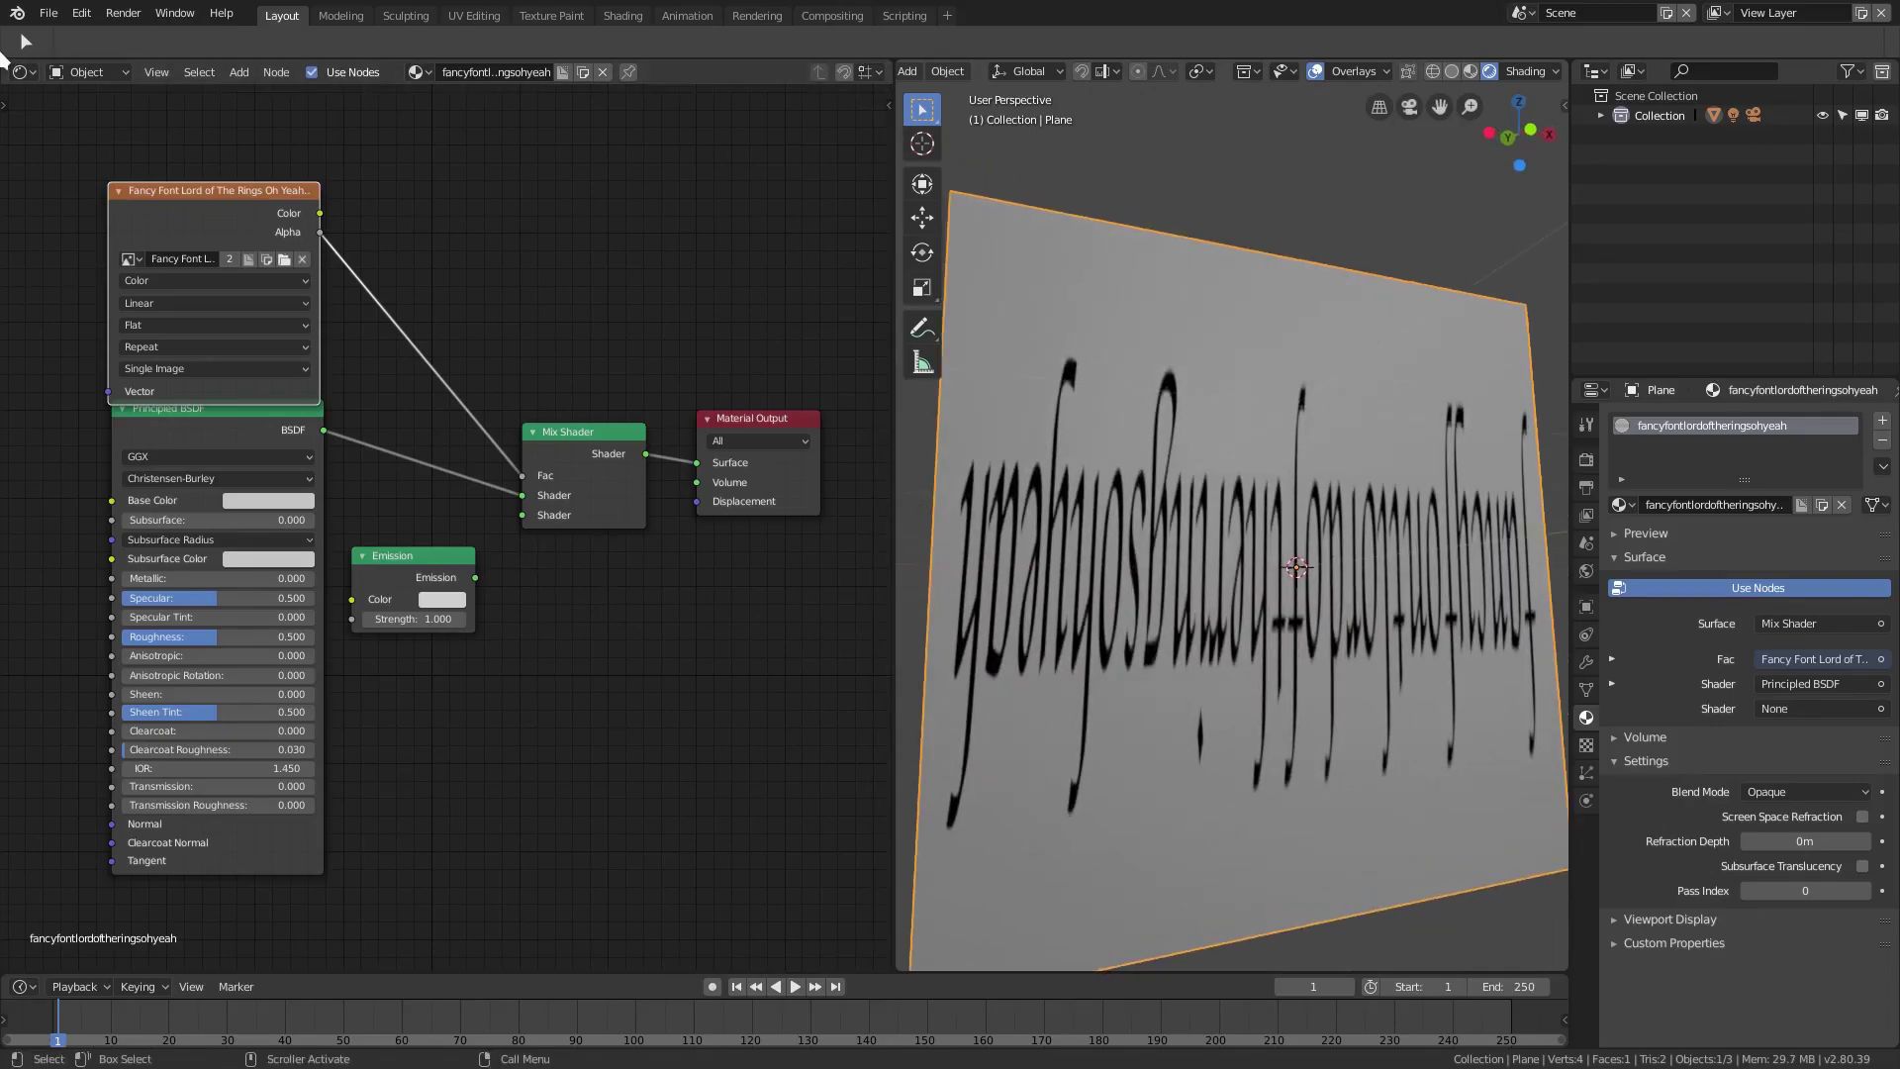
# Preview the fancy-font image in the left area's Image Editor
pyautogui.click(19, 72)
pyautogui.click(54, 159)
pyautogui.scroll(4, 485, 584)
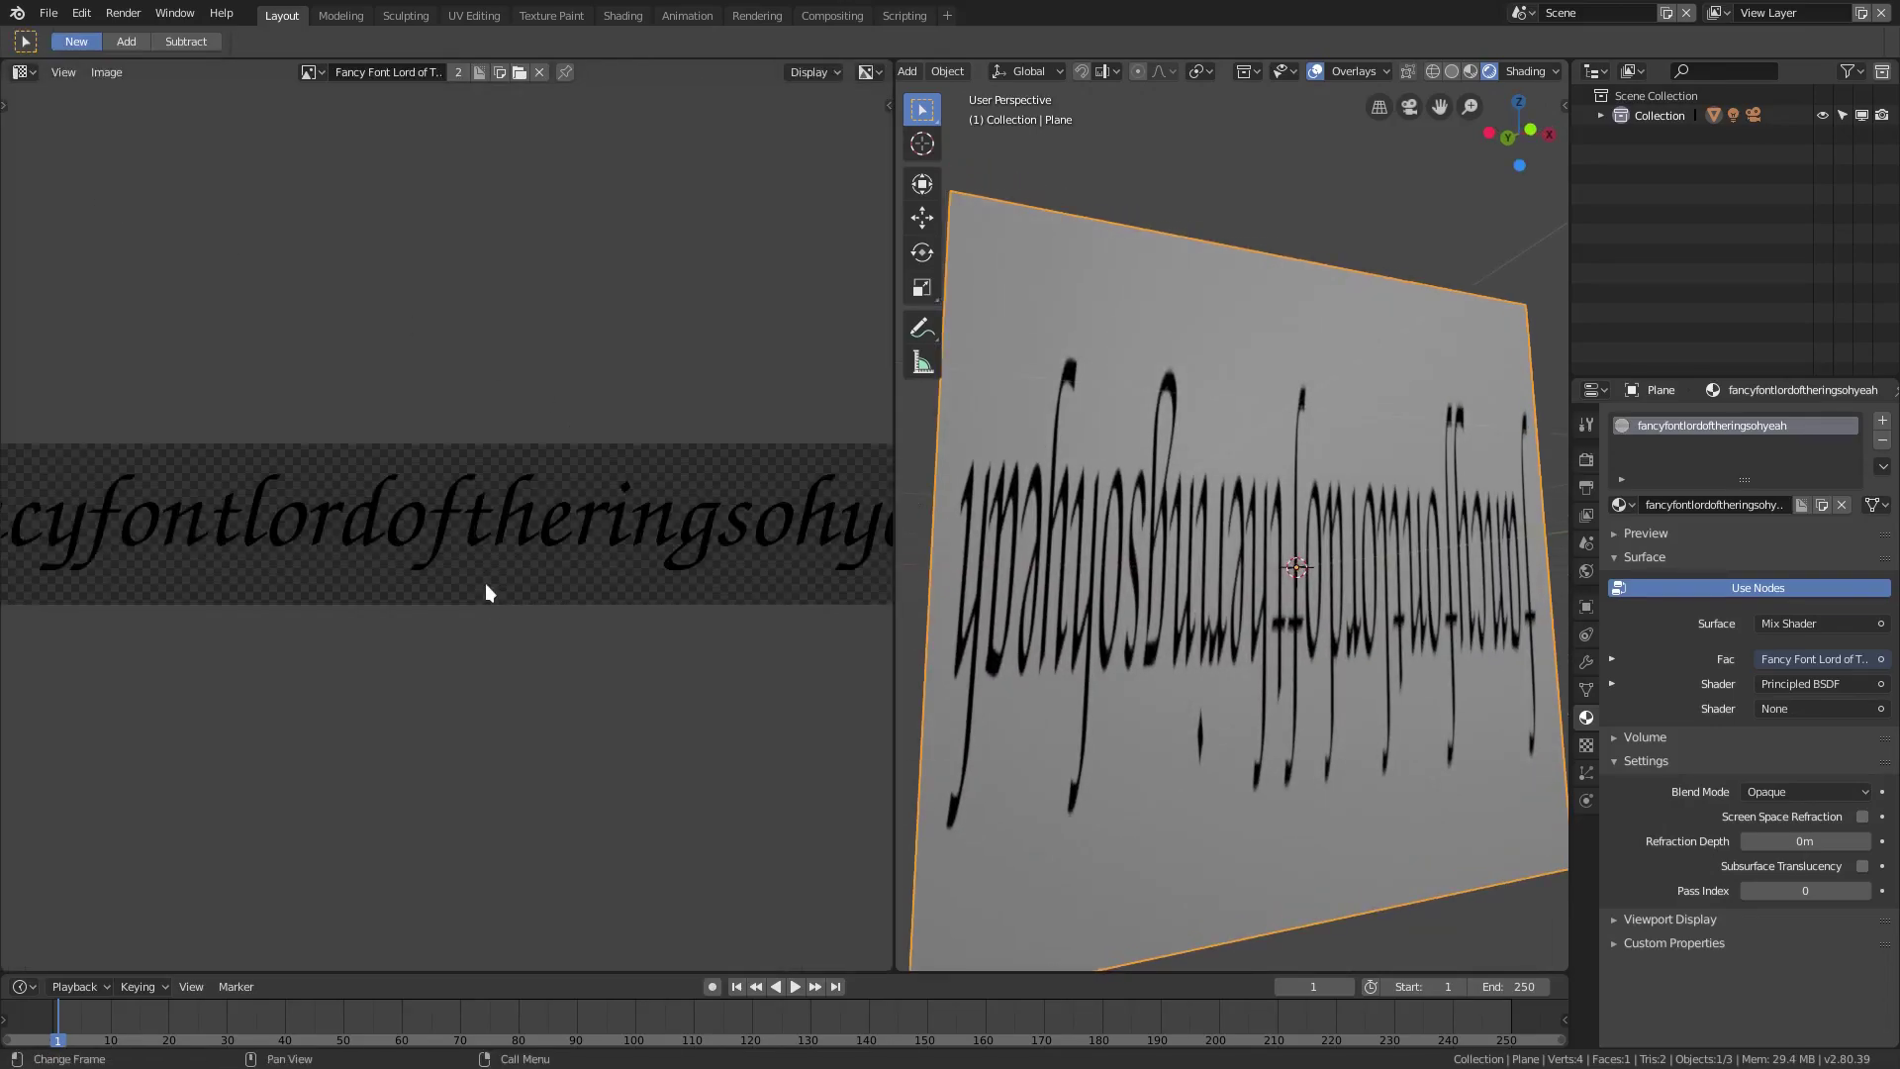
pyautogui.scroll(-2, 248, 534)
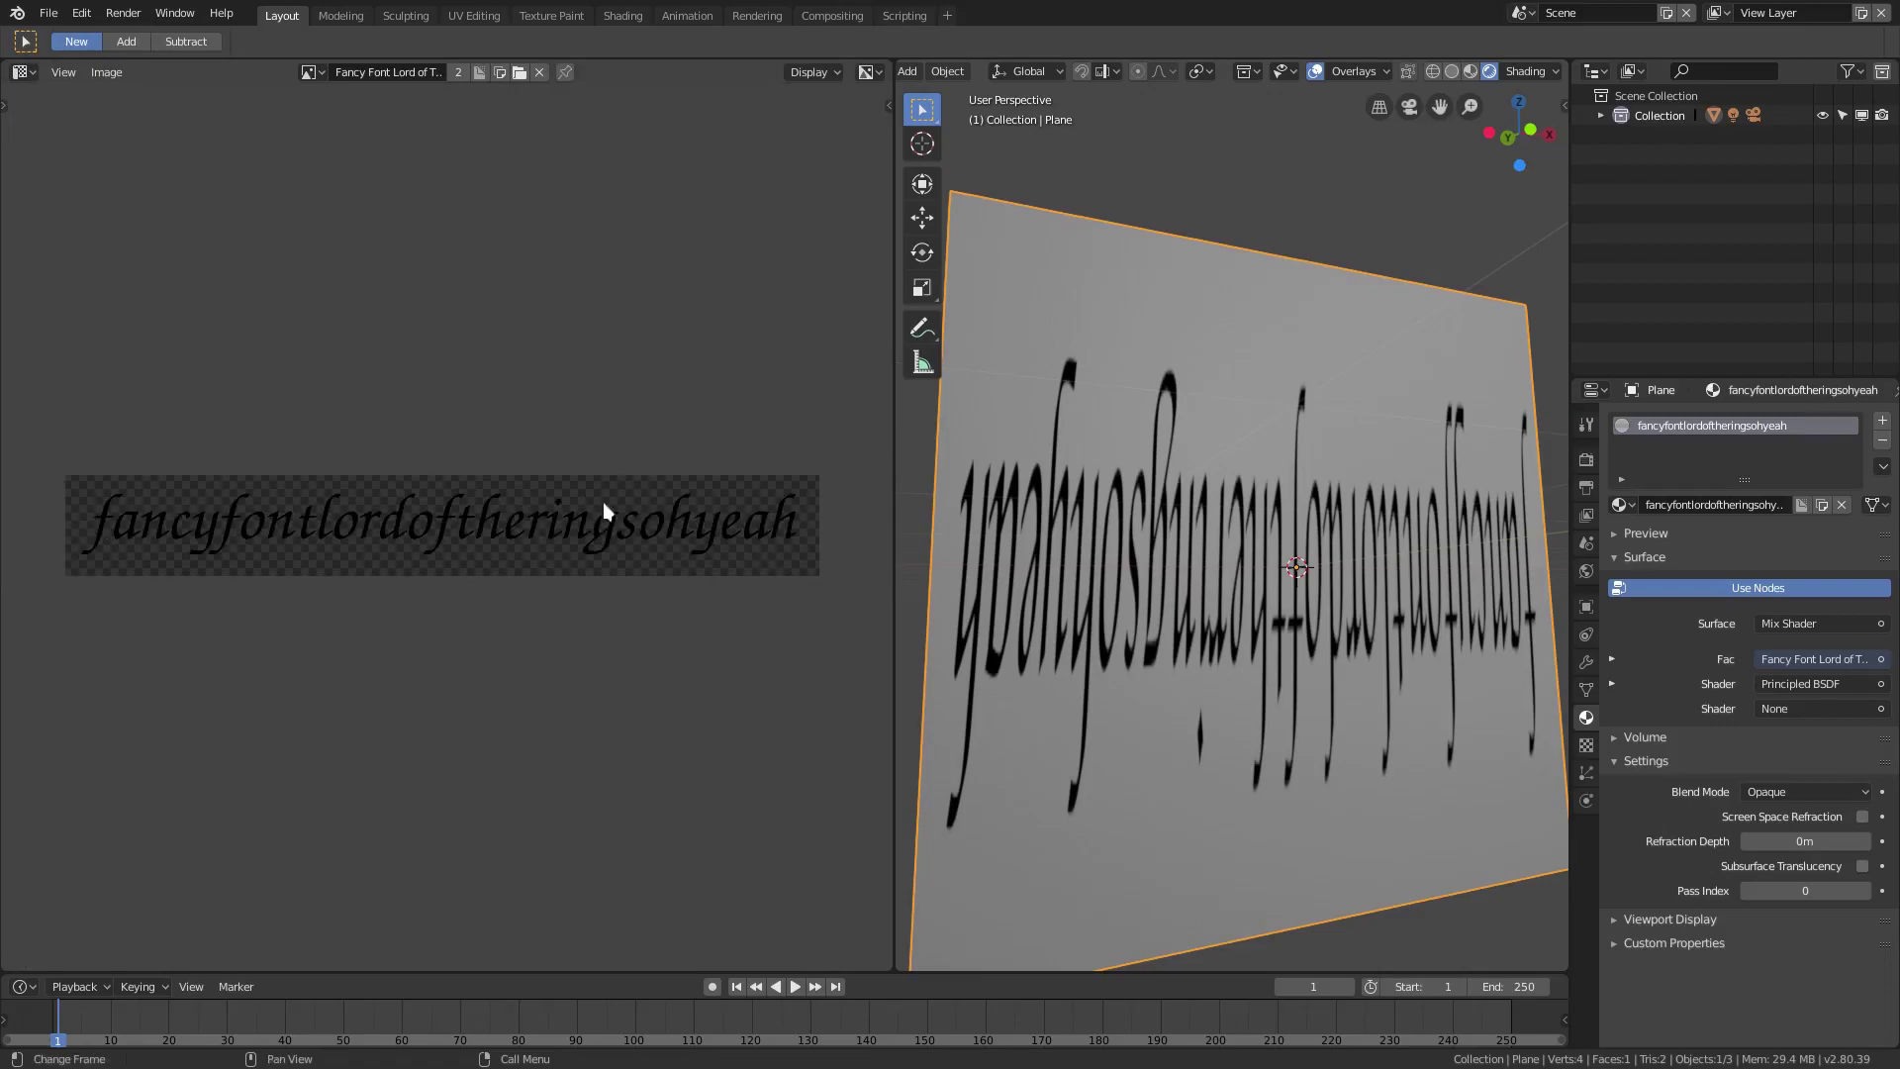
# Back in the Shader Editor, reconnect Emission to the Mix Shader's second input
pyautogui.click(22, 72)
pyautogui.click(99, 210)
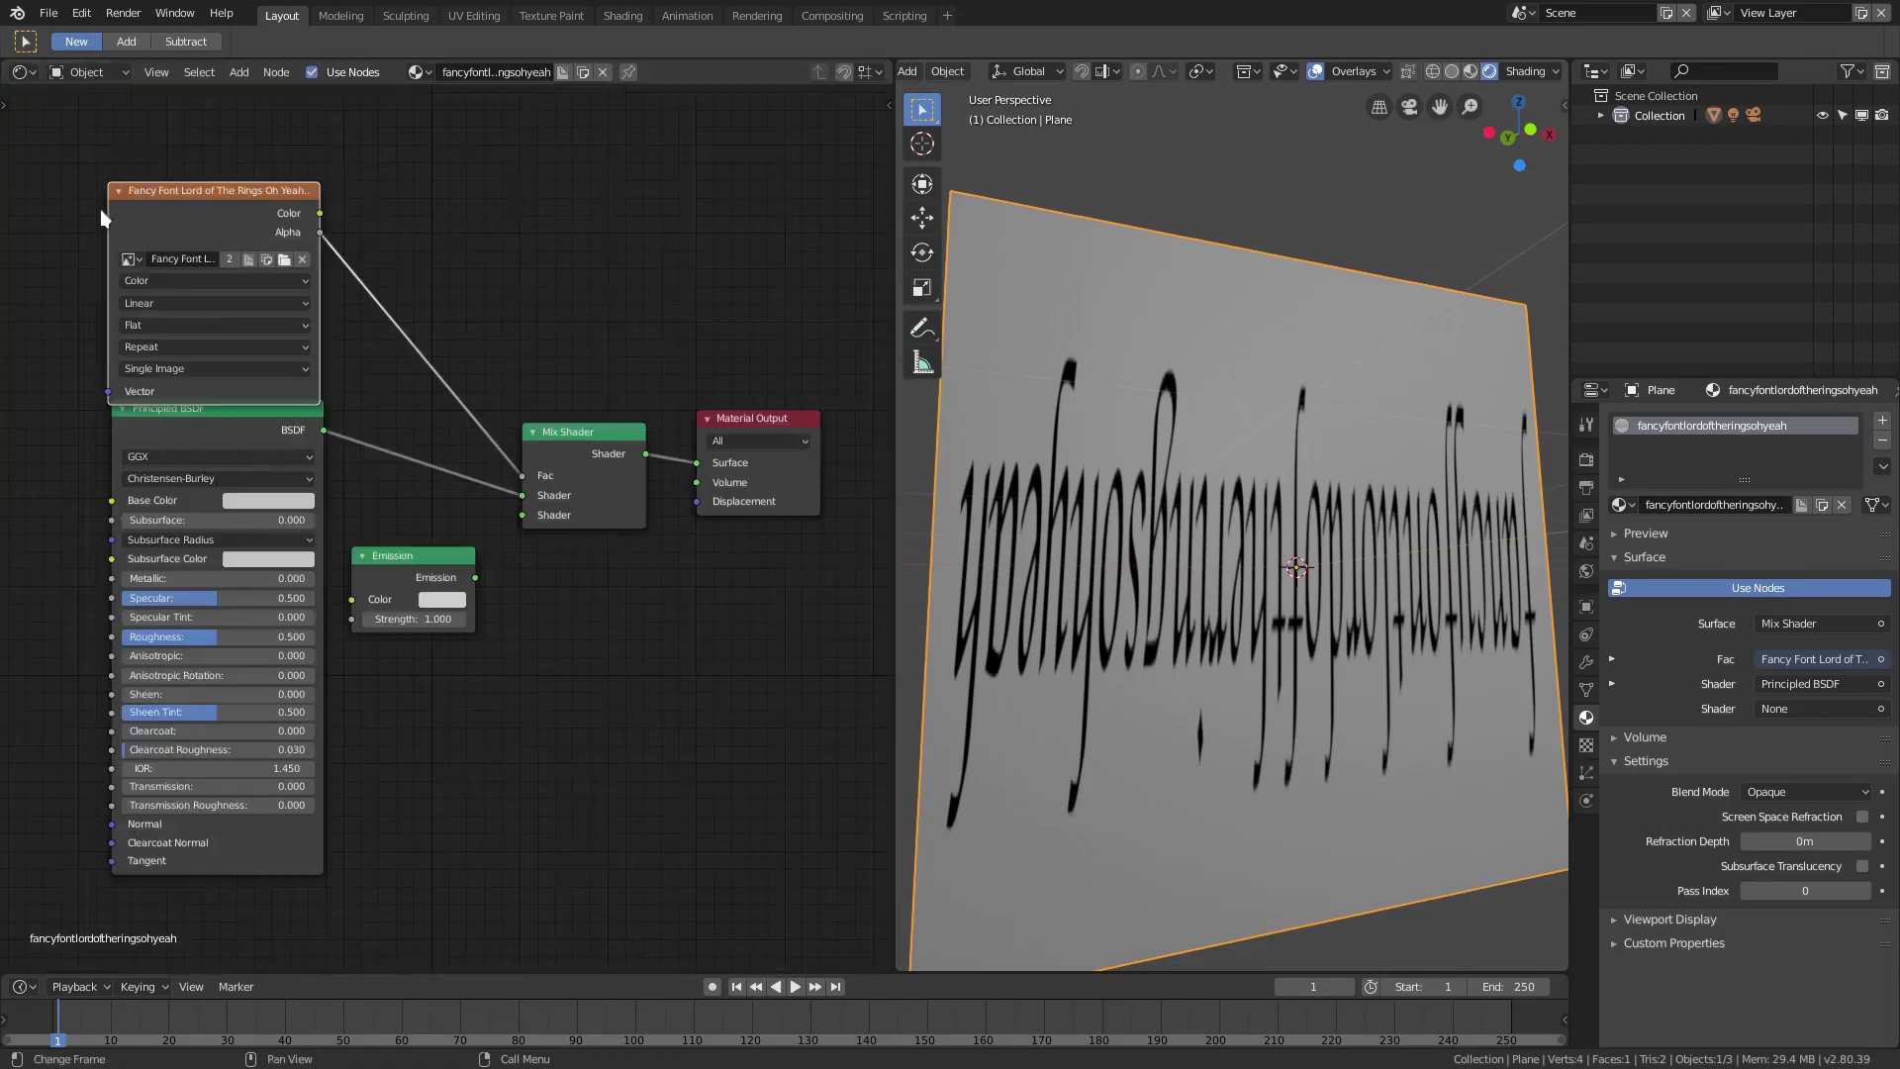
pyautogui.moveTo(529, 510); pyautogui.dragTo(522, 515)
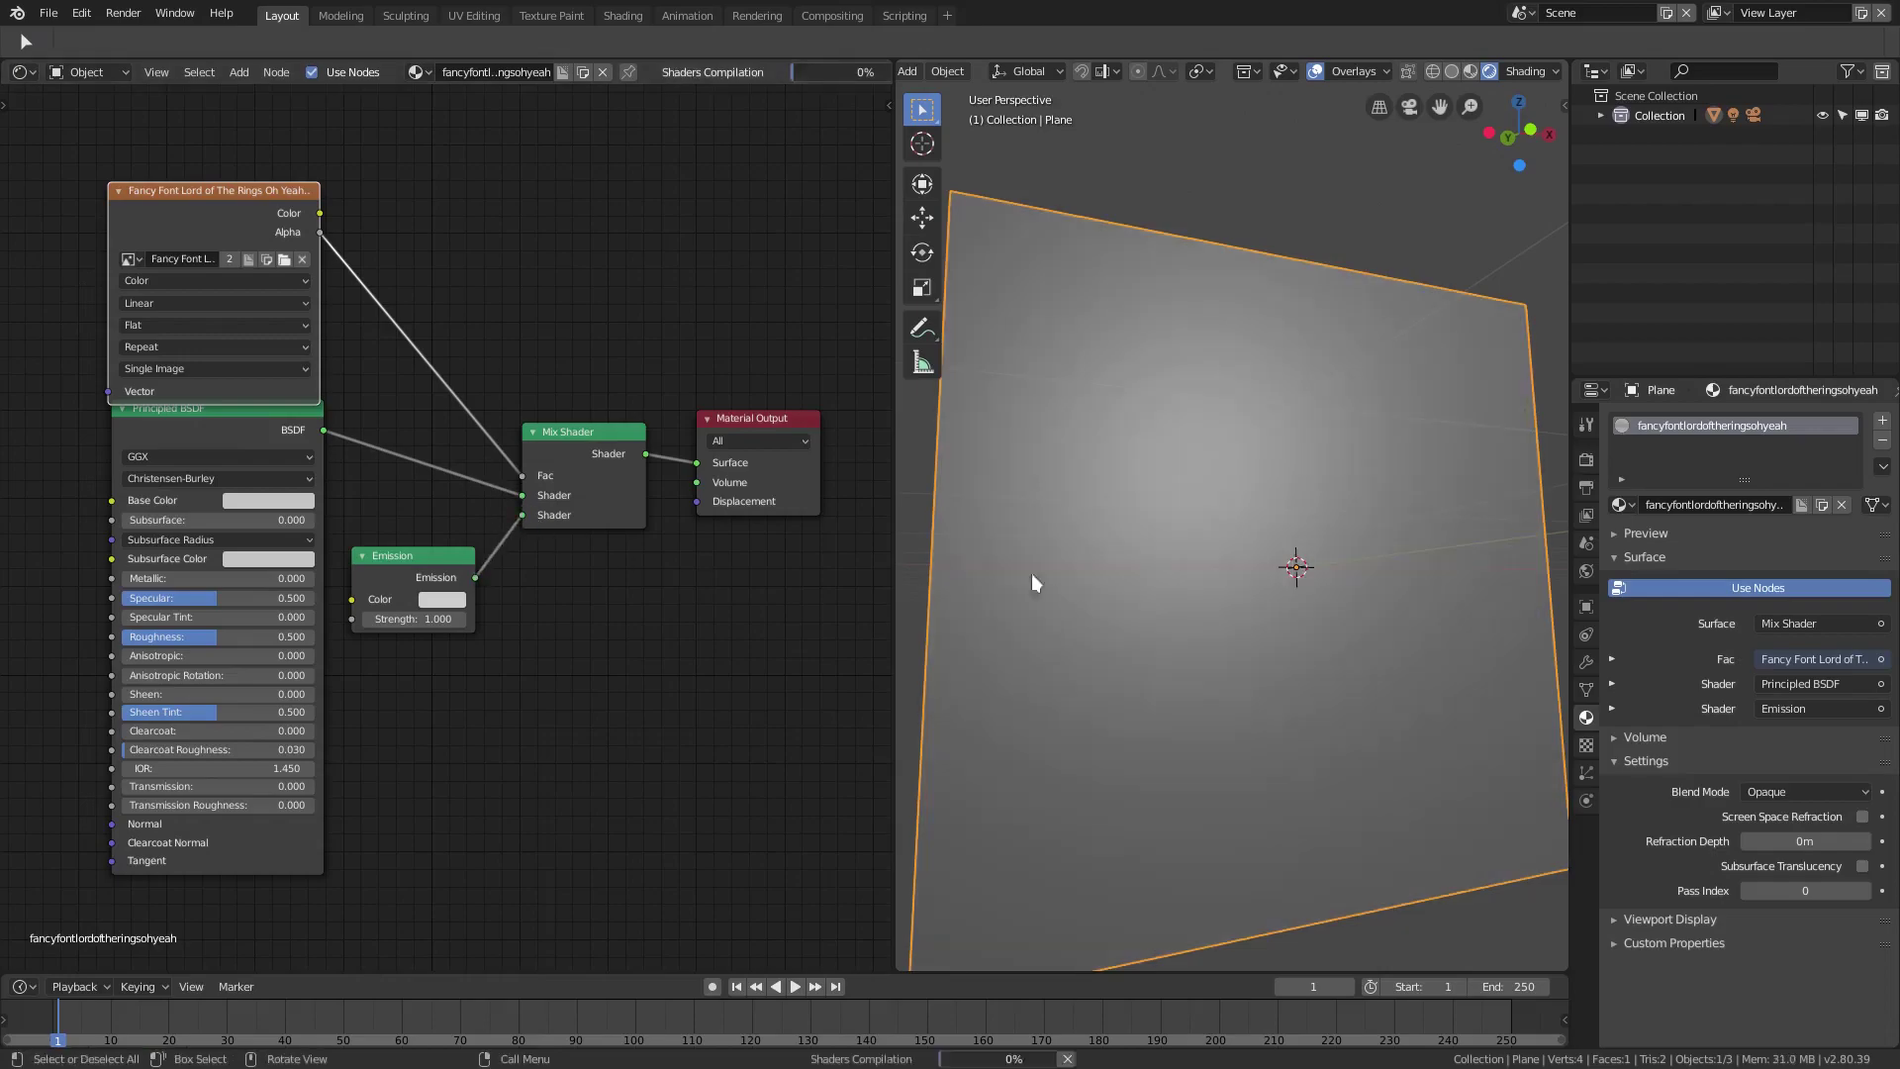
pyautogui.moveTo(1031, 573); pyautogui.dragTo(1441, 674, button='middle')
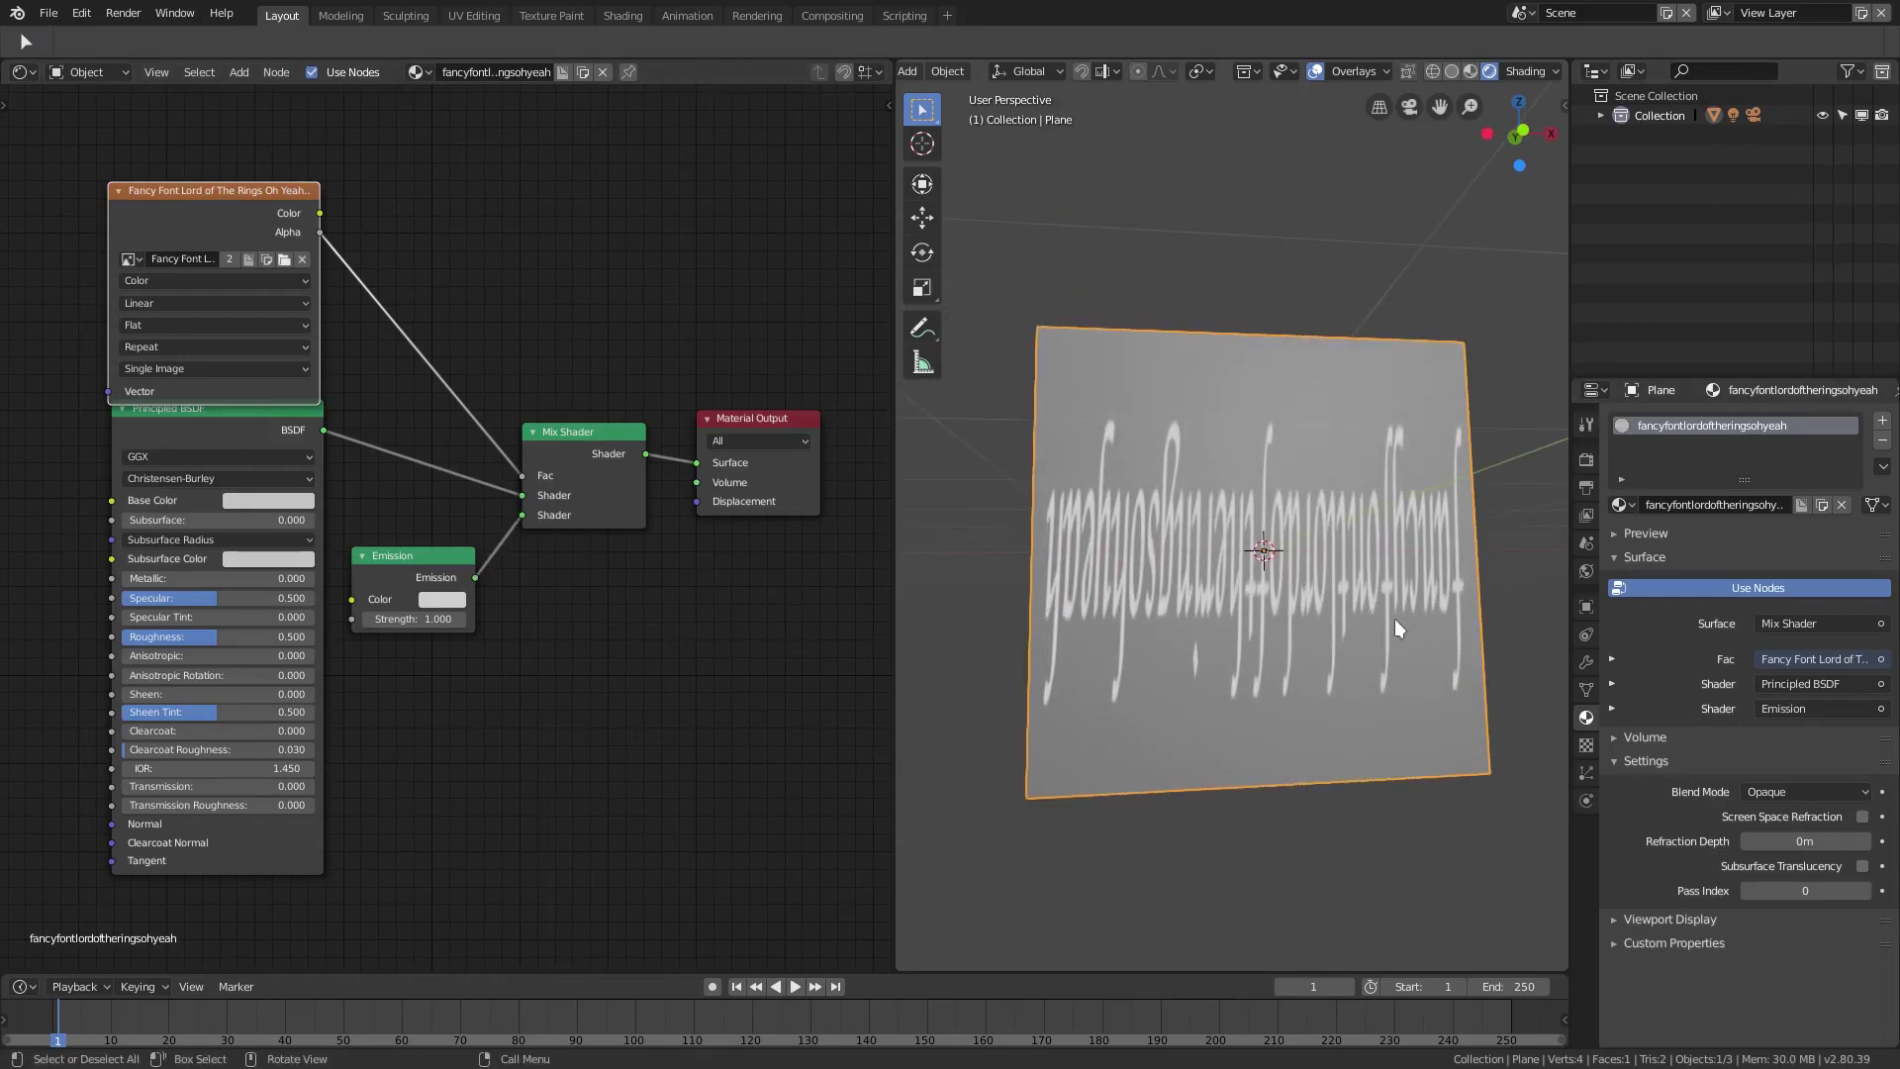
# Enter Edit Mode on the plane and show its UV layout over the text image in the UV Editor
pyautogui.press('Tab')
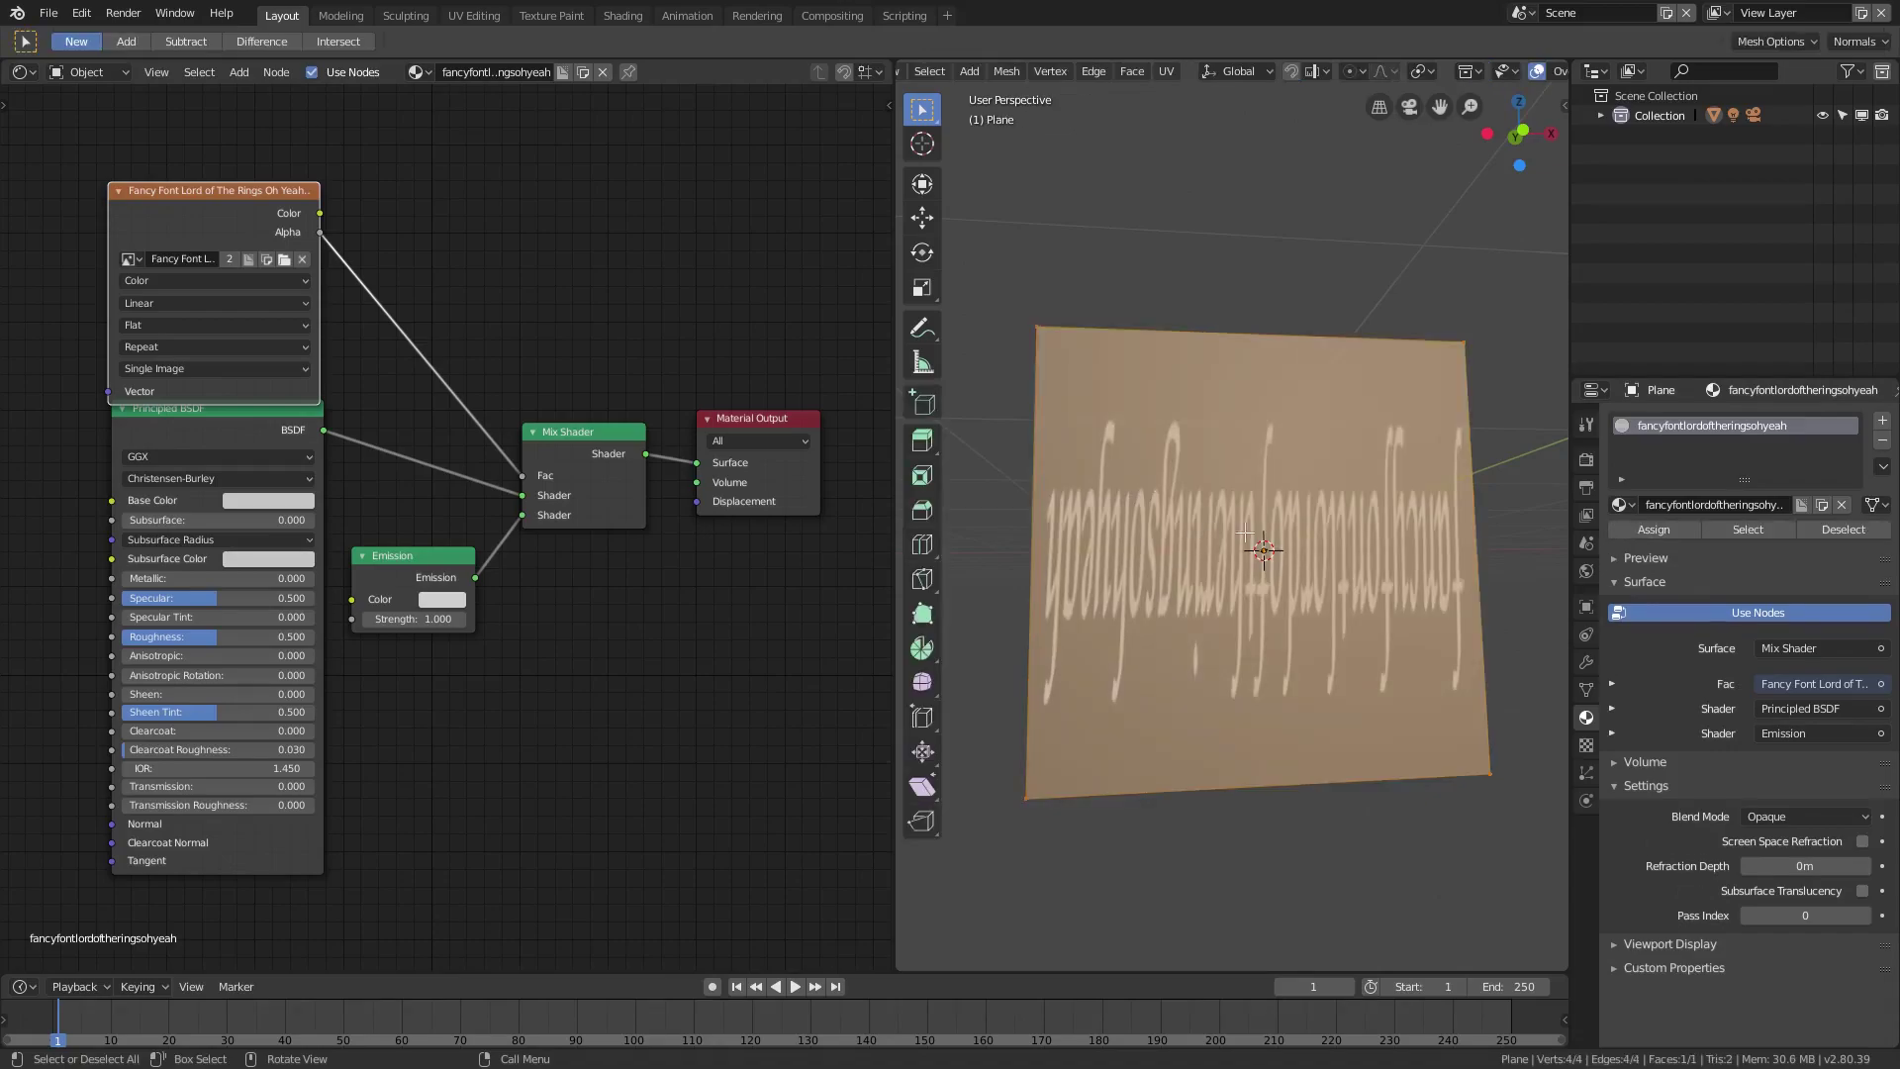
pyautogui.moveTo(1285, 568); pyautogui.dragTo(965, 356, button='middle')
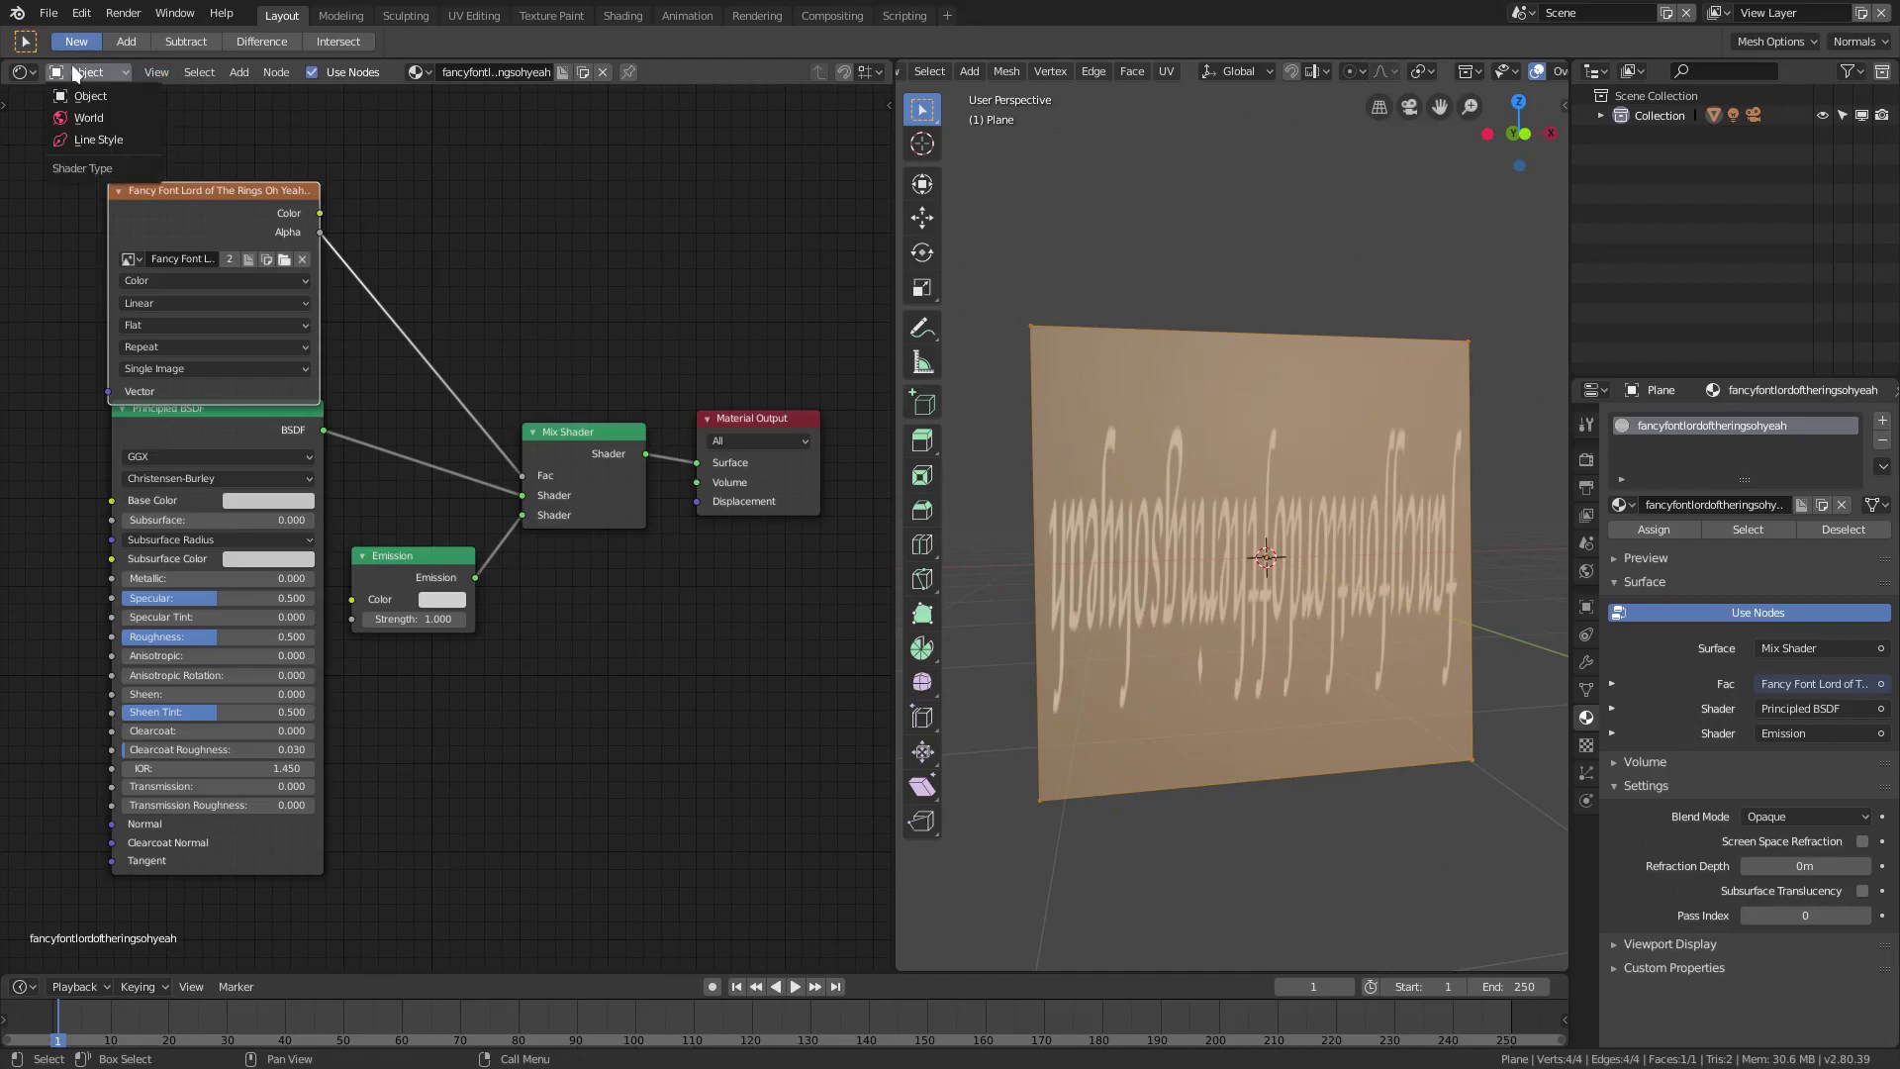
pyautogui.click(129, 259)
pyautogui.click(85, 212)
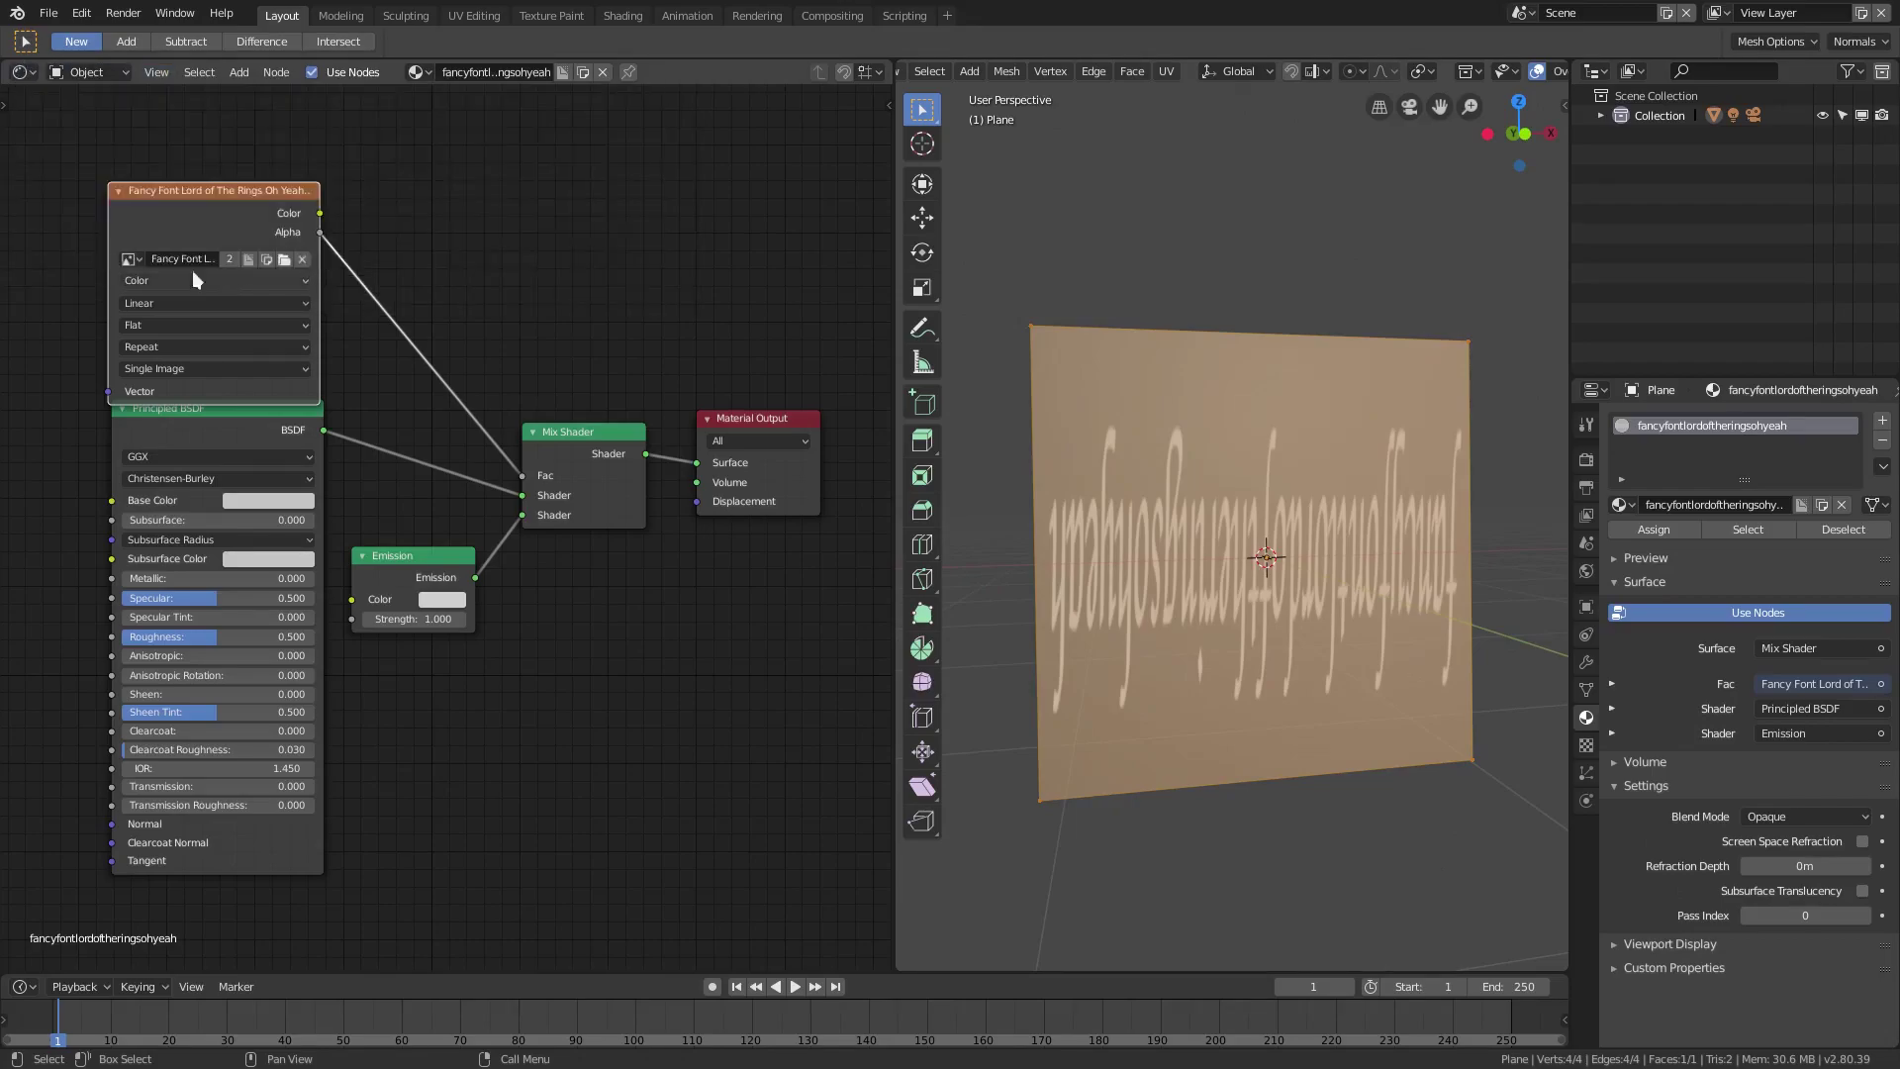
pyautogui.click(22, 72)
pyautogui.click(89, 190)
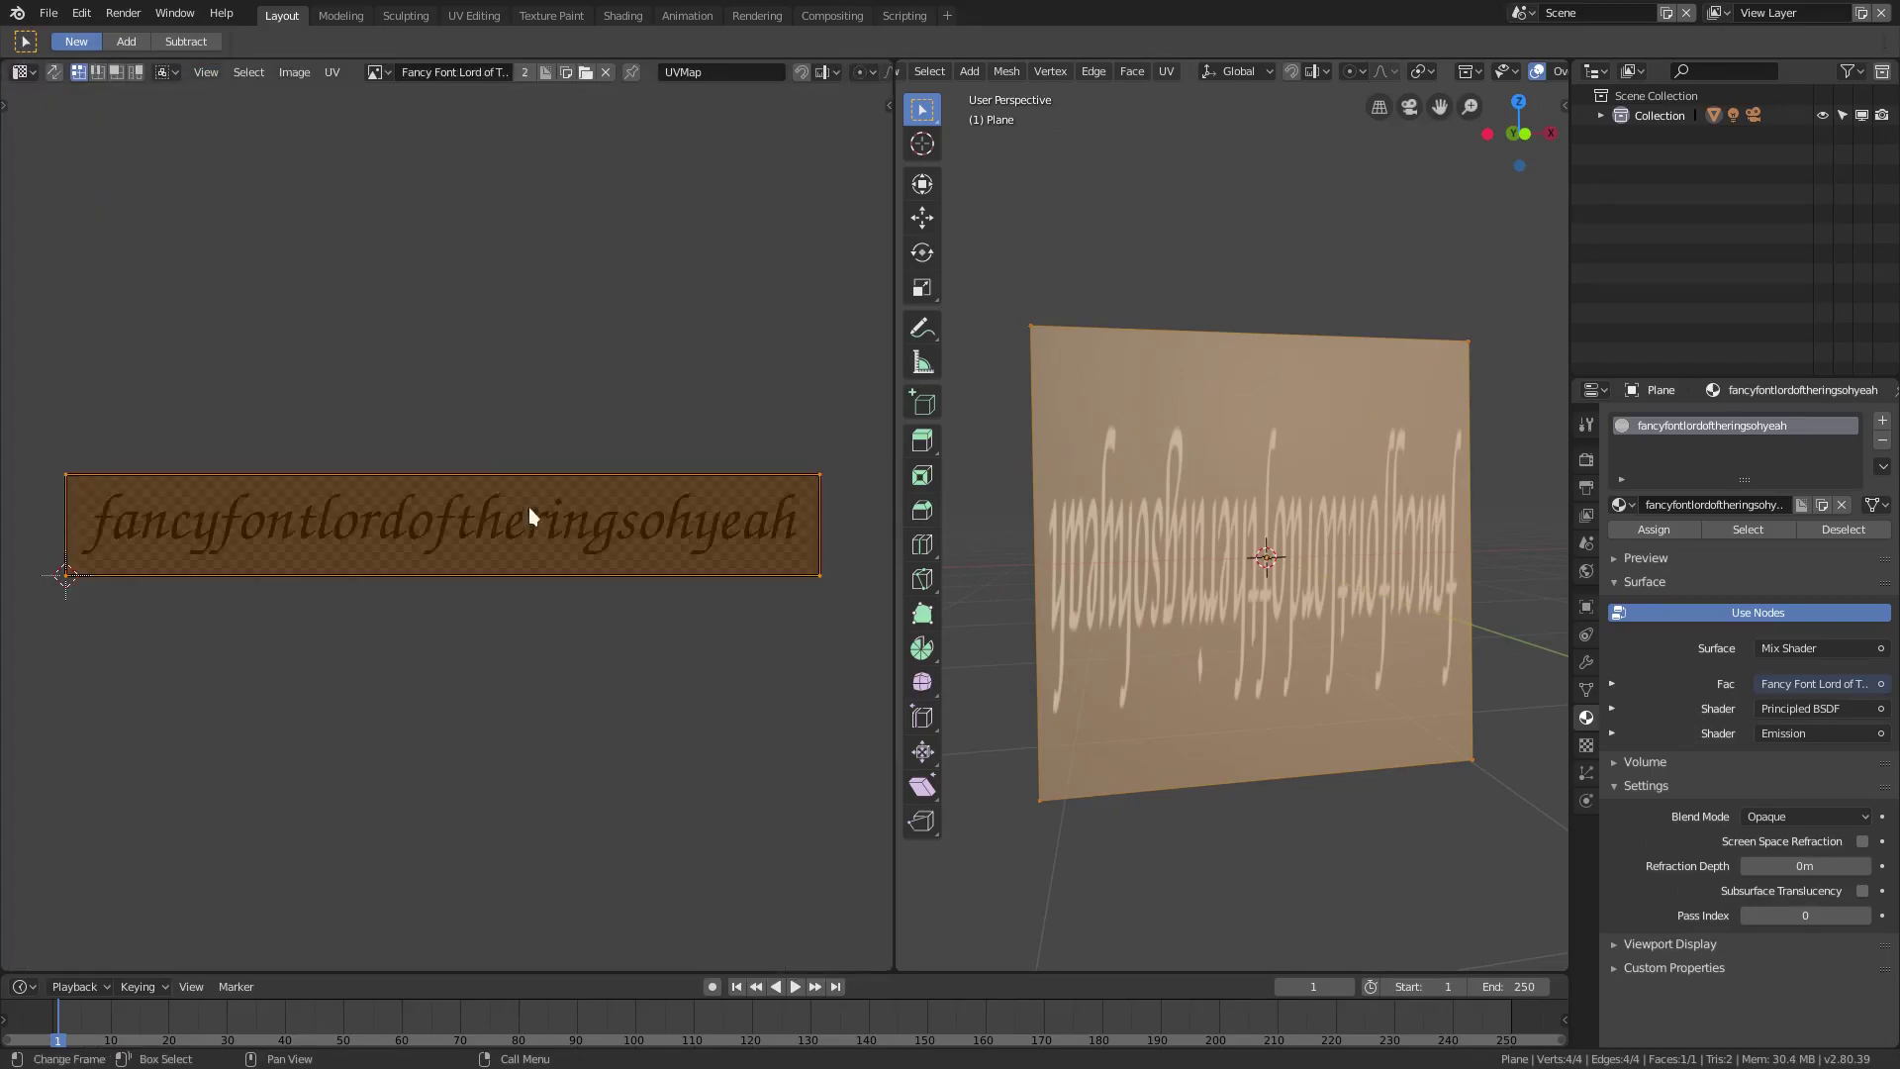
# Scale the UVs horizontally, then uniformly, so they span the whole text line
pyautogui.press('s')
pyautogui.press('x')
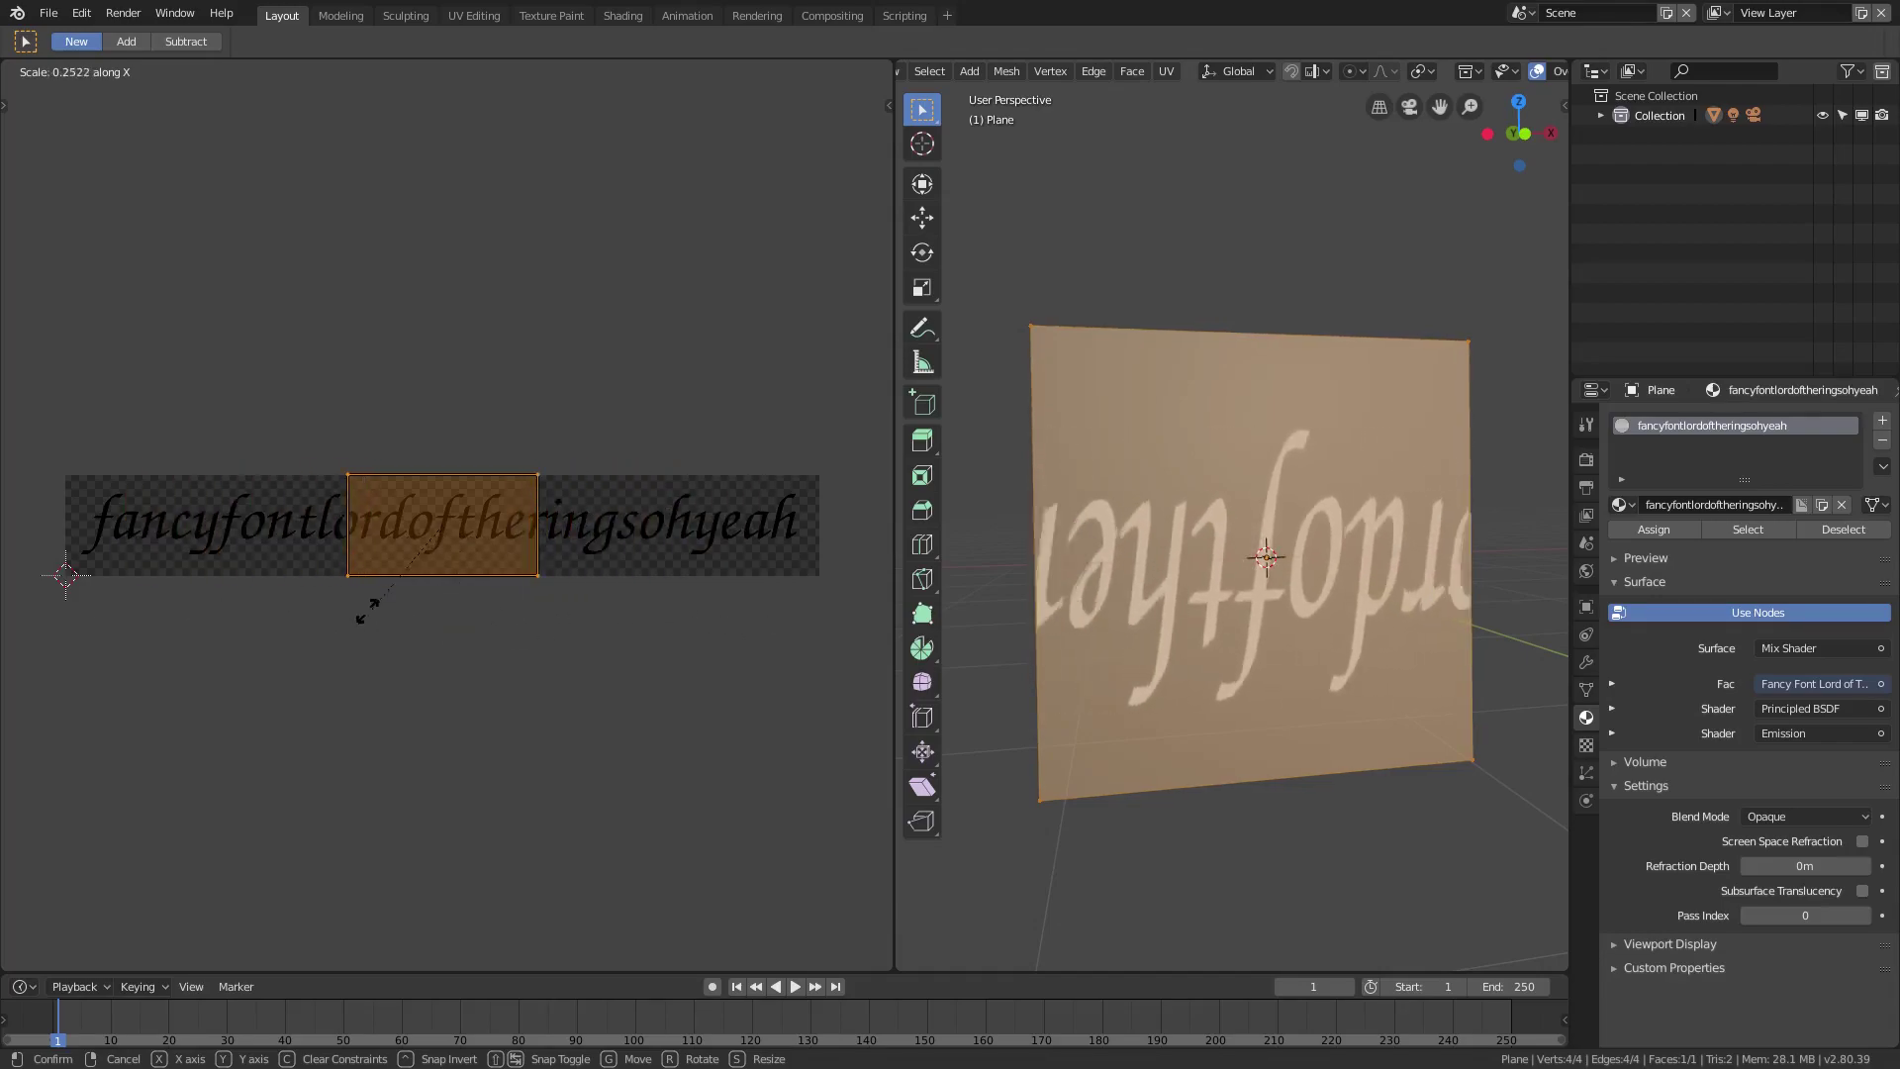
pyautogui.click(269, 567)
pyautogui.press('s')
pyautogui.press('y')
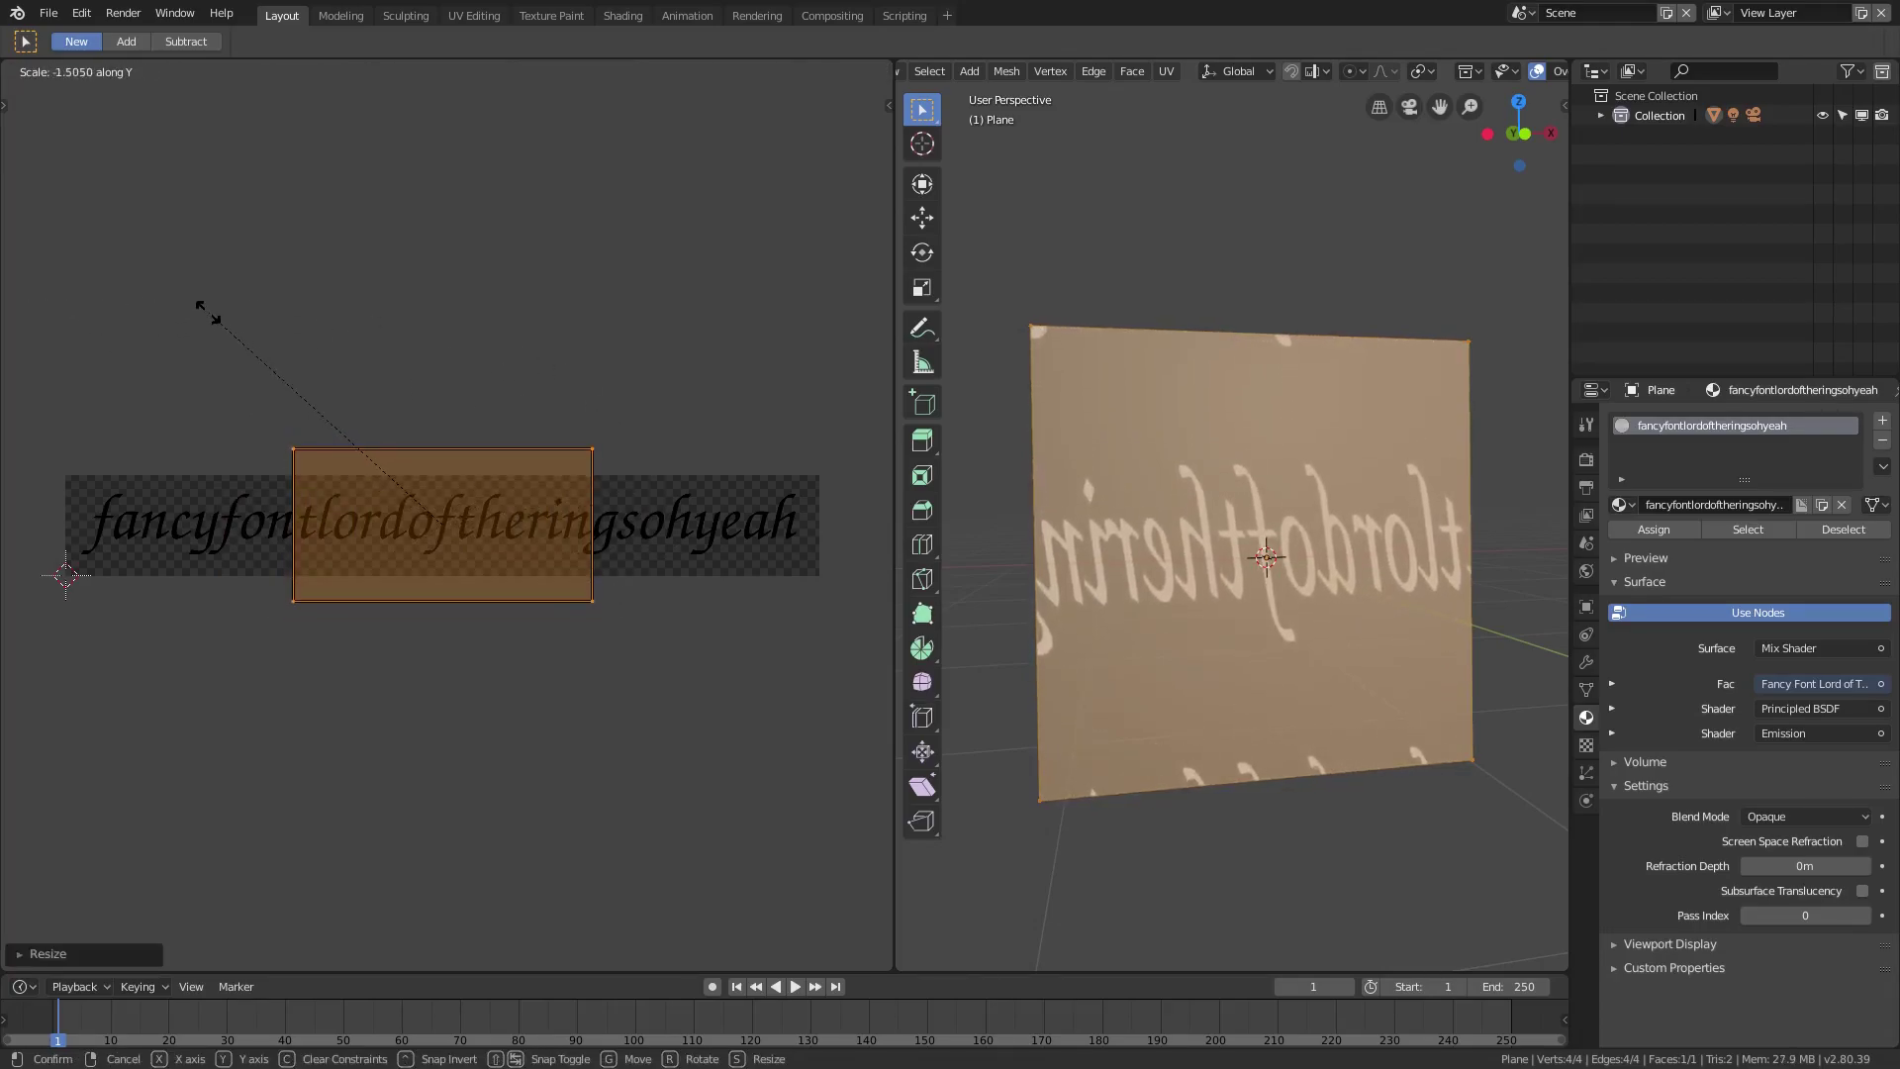
pyautogui.press('x')
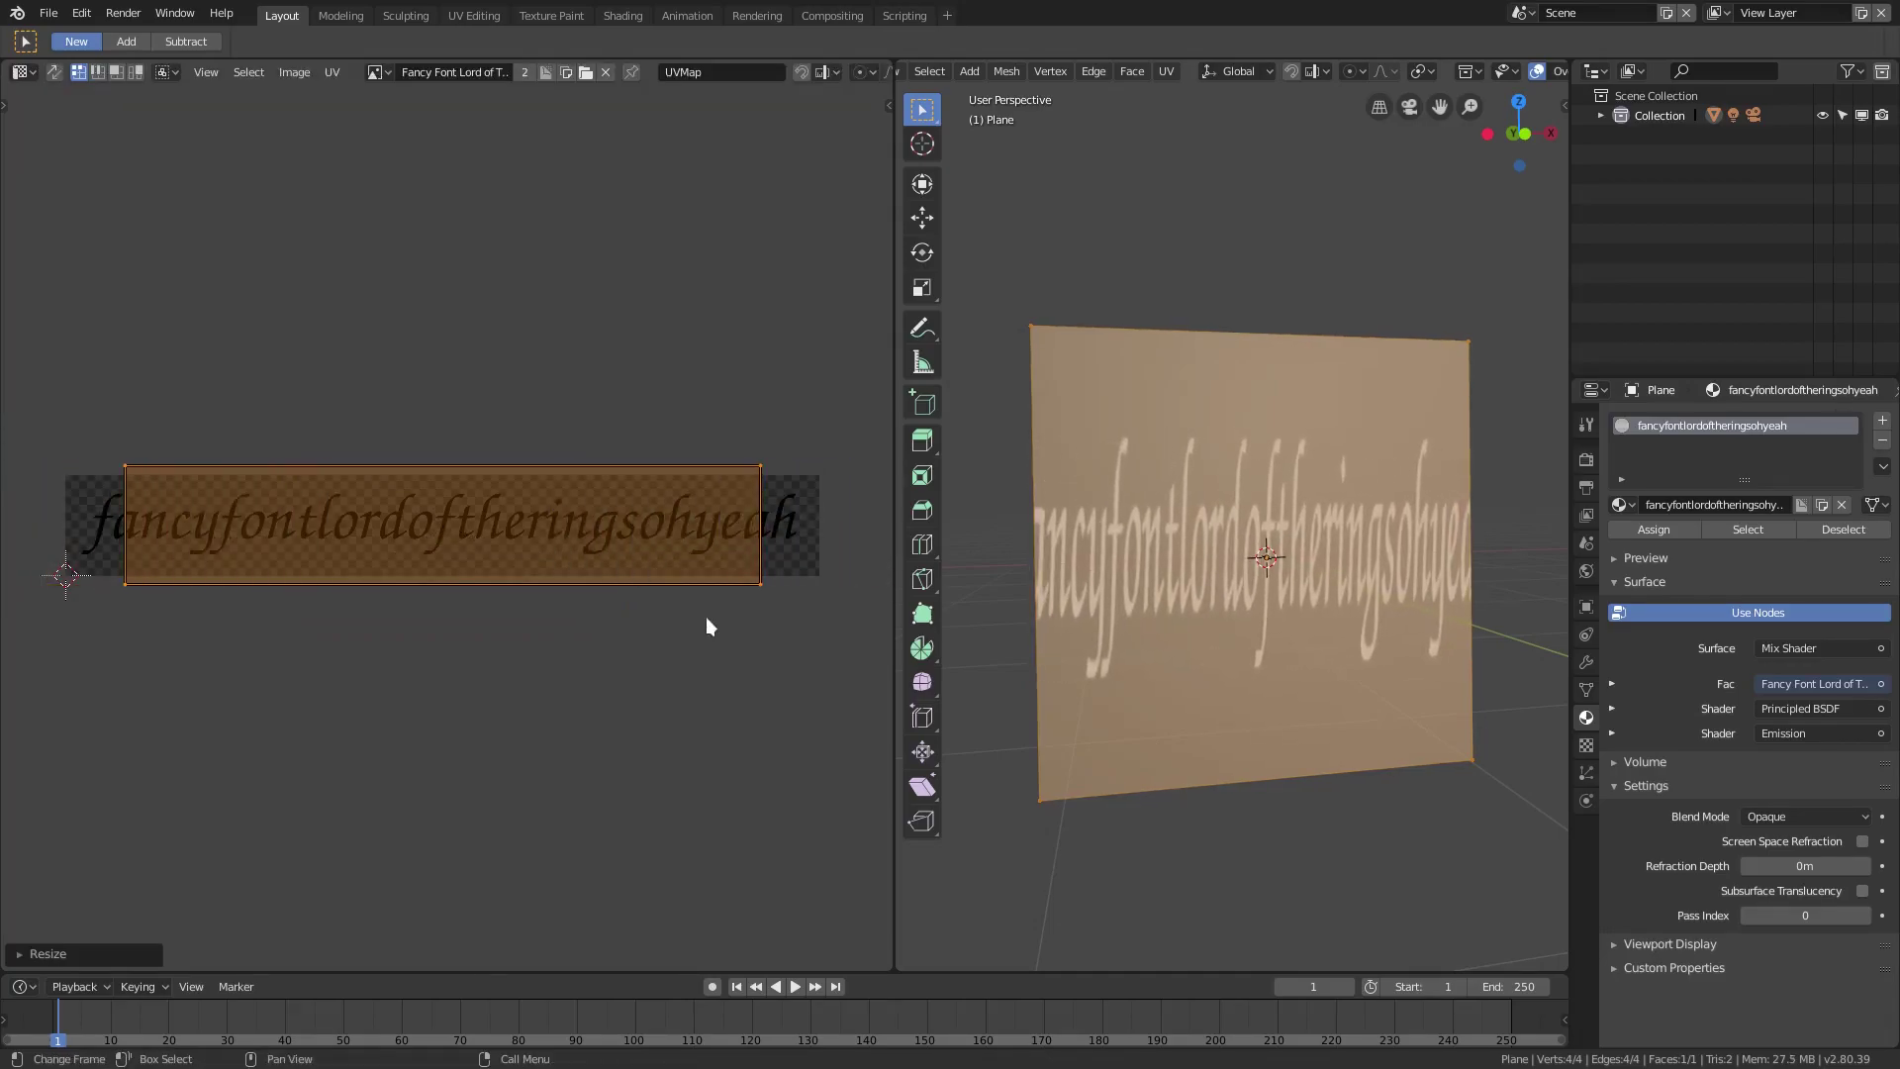
pyautogui.press('x')
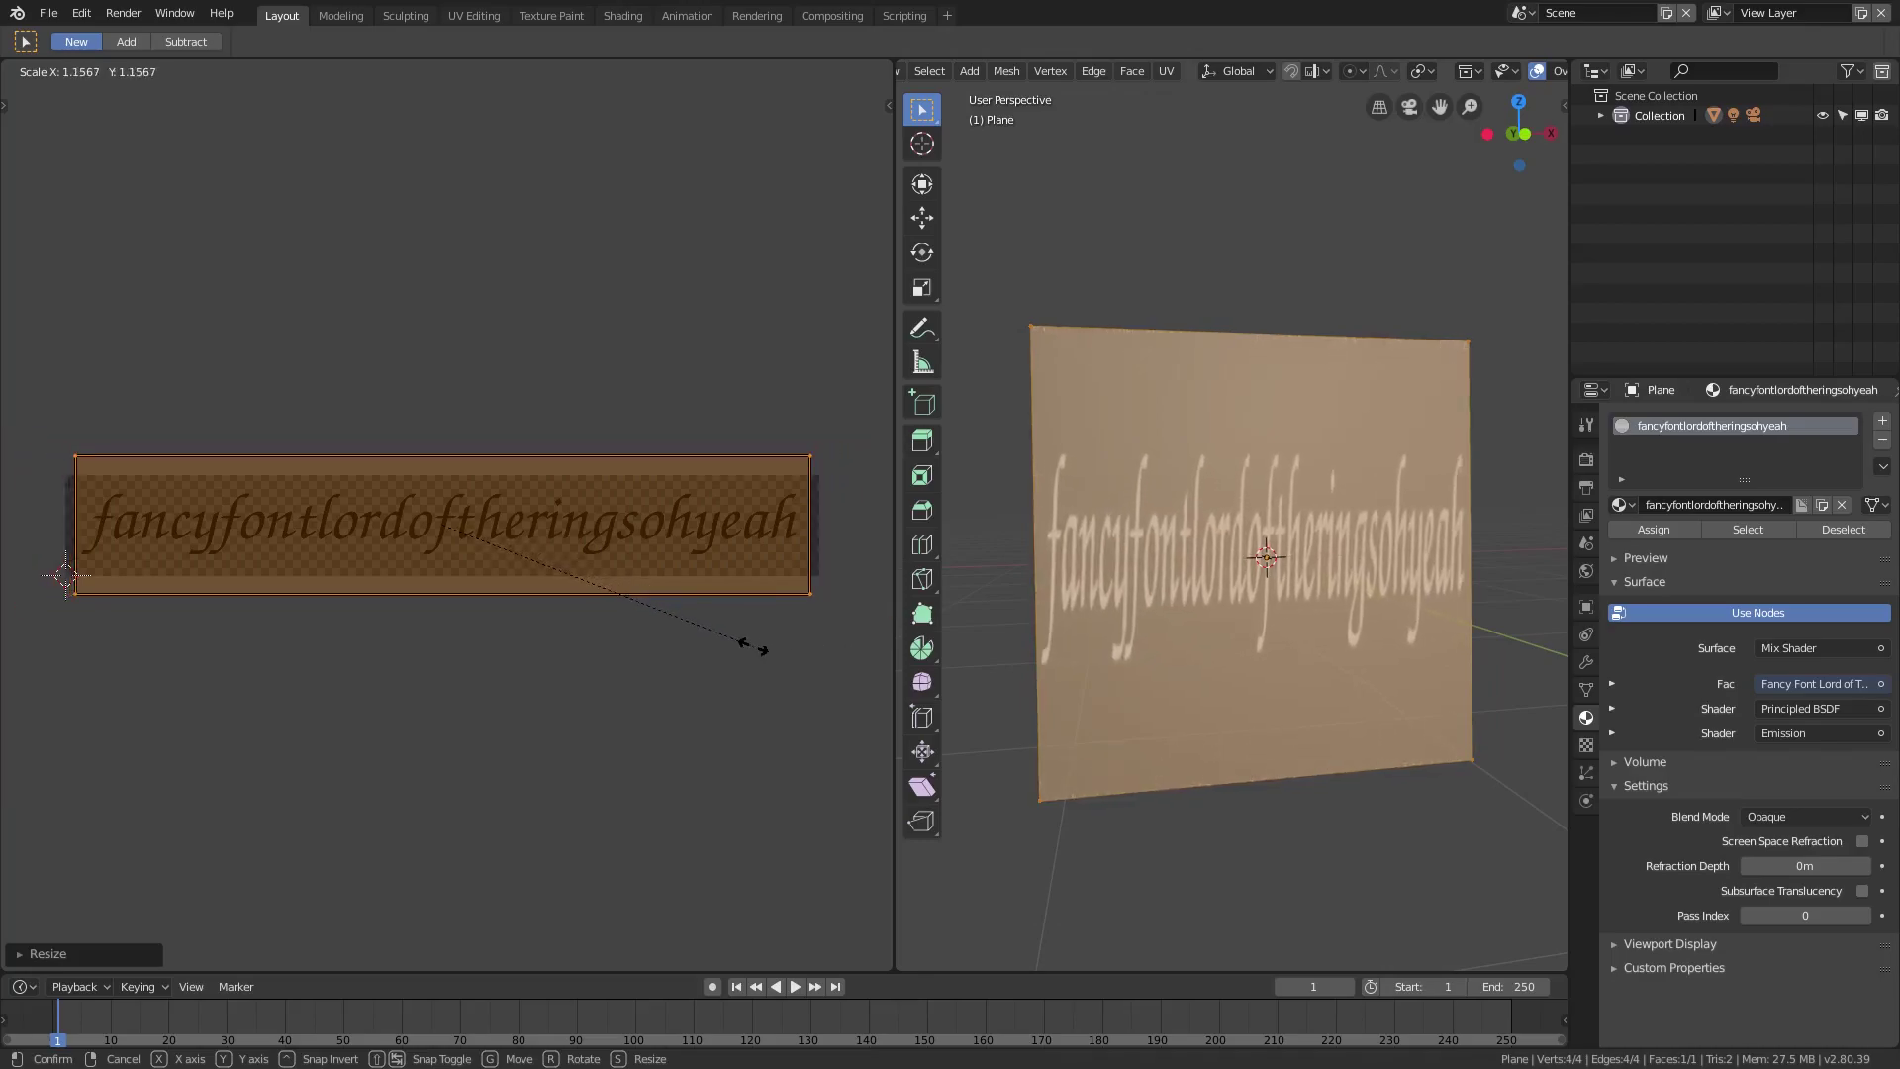
pyautogui.click(757, 653)
# Stretch the UVs vertically into three text rows, enlarge them slightly, and return to Object Mode
pyautogui.press('s')
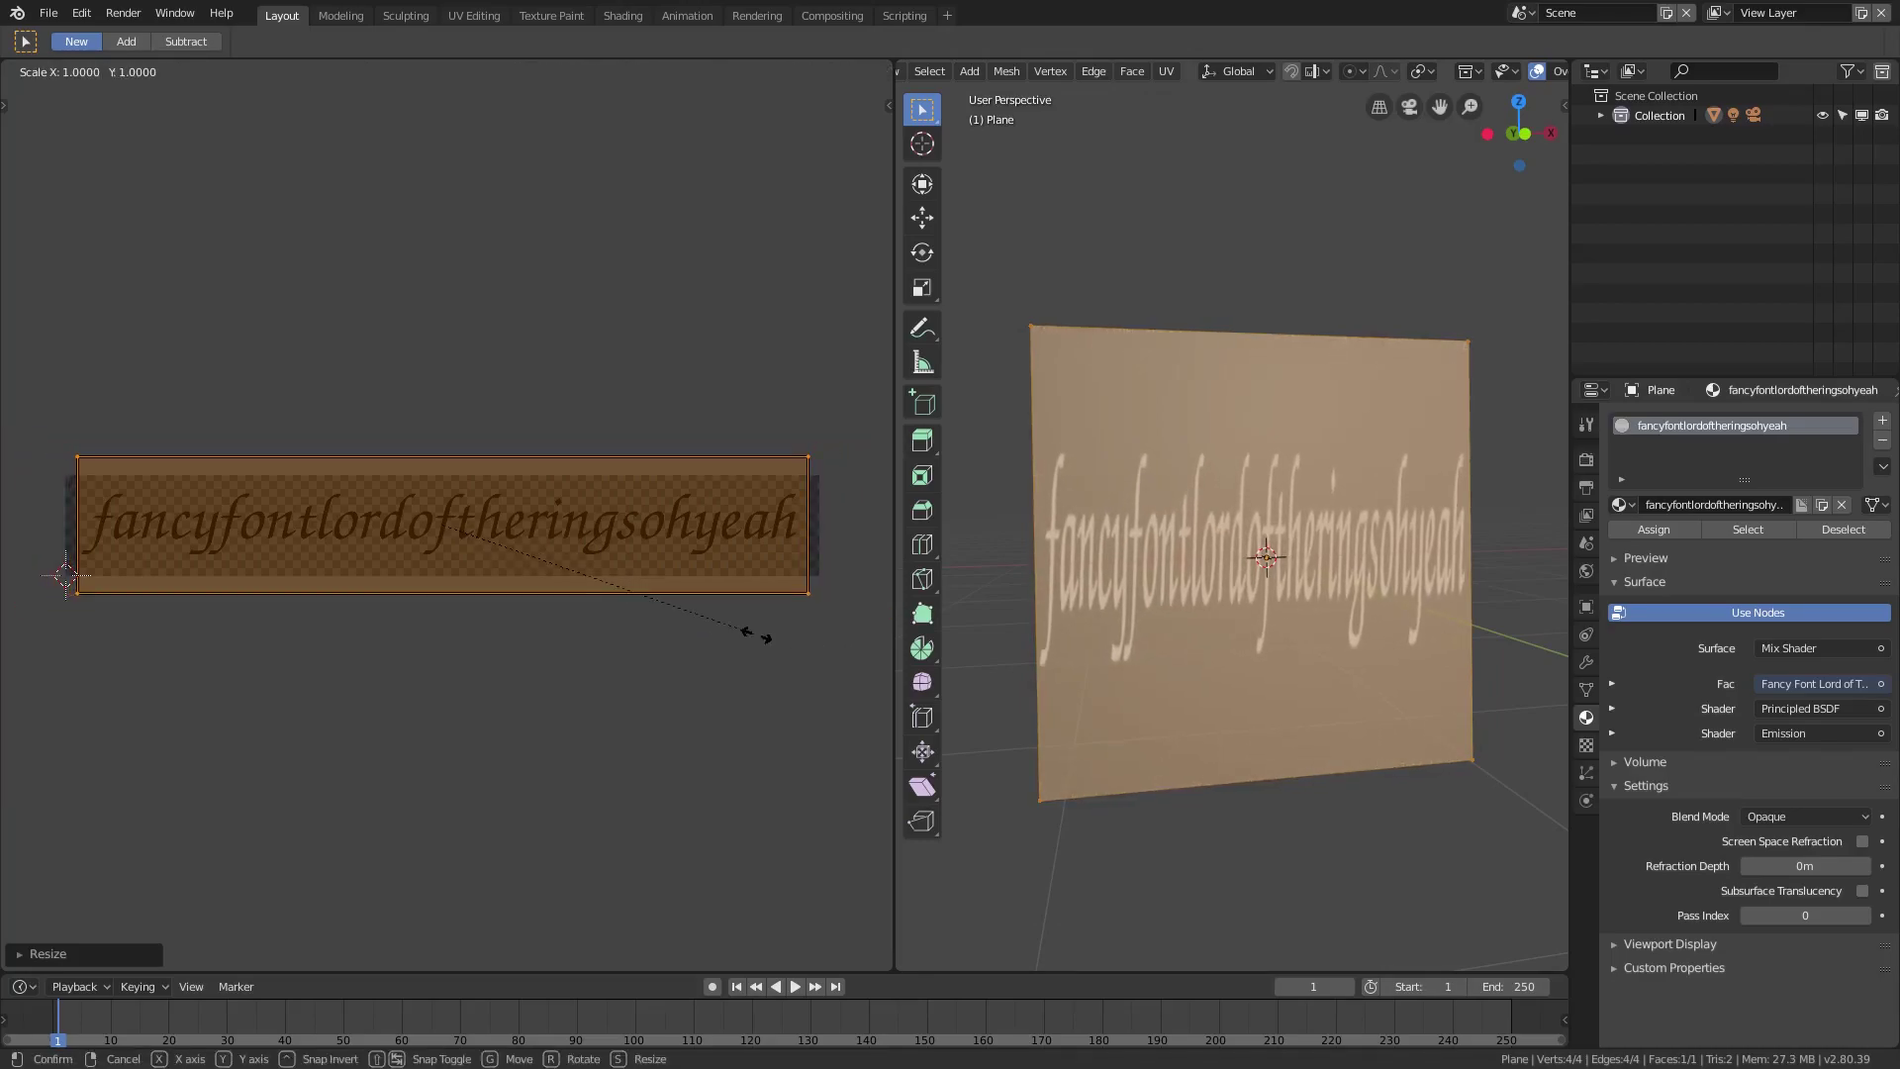
pyautogui.press('y')
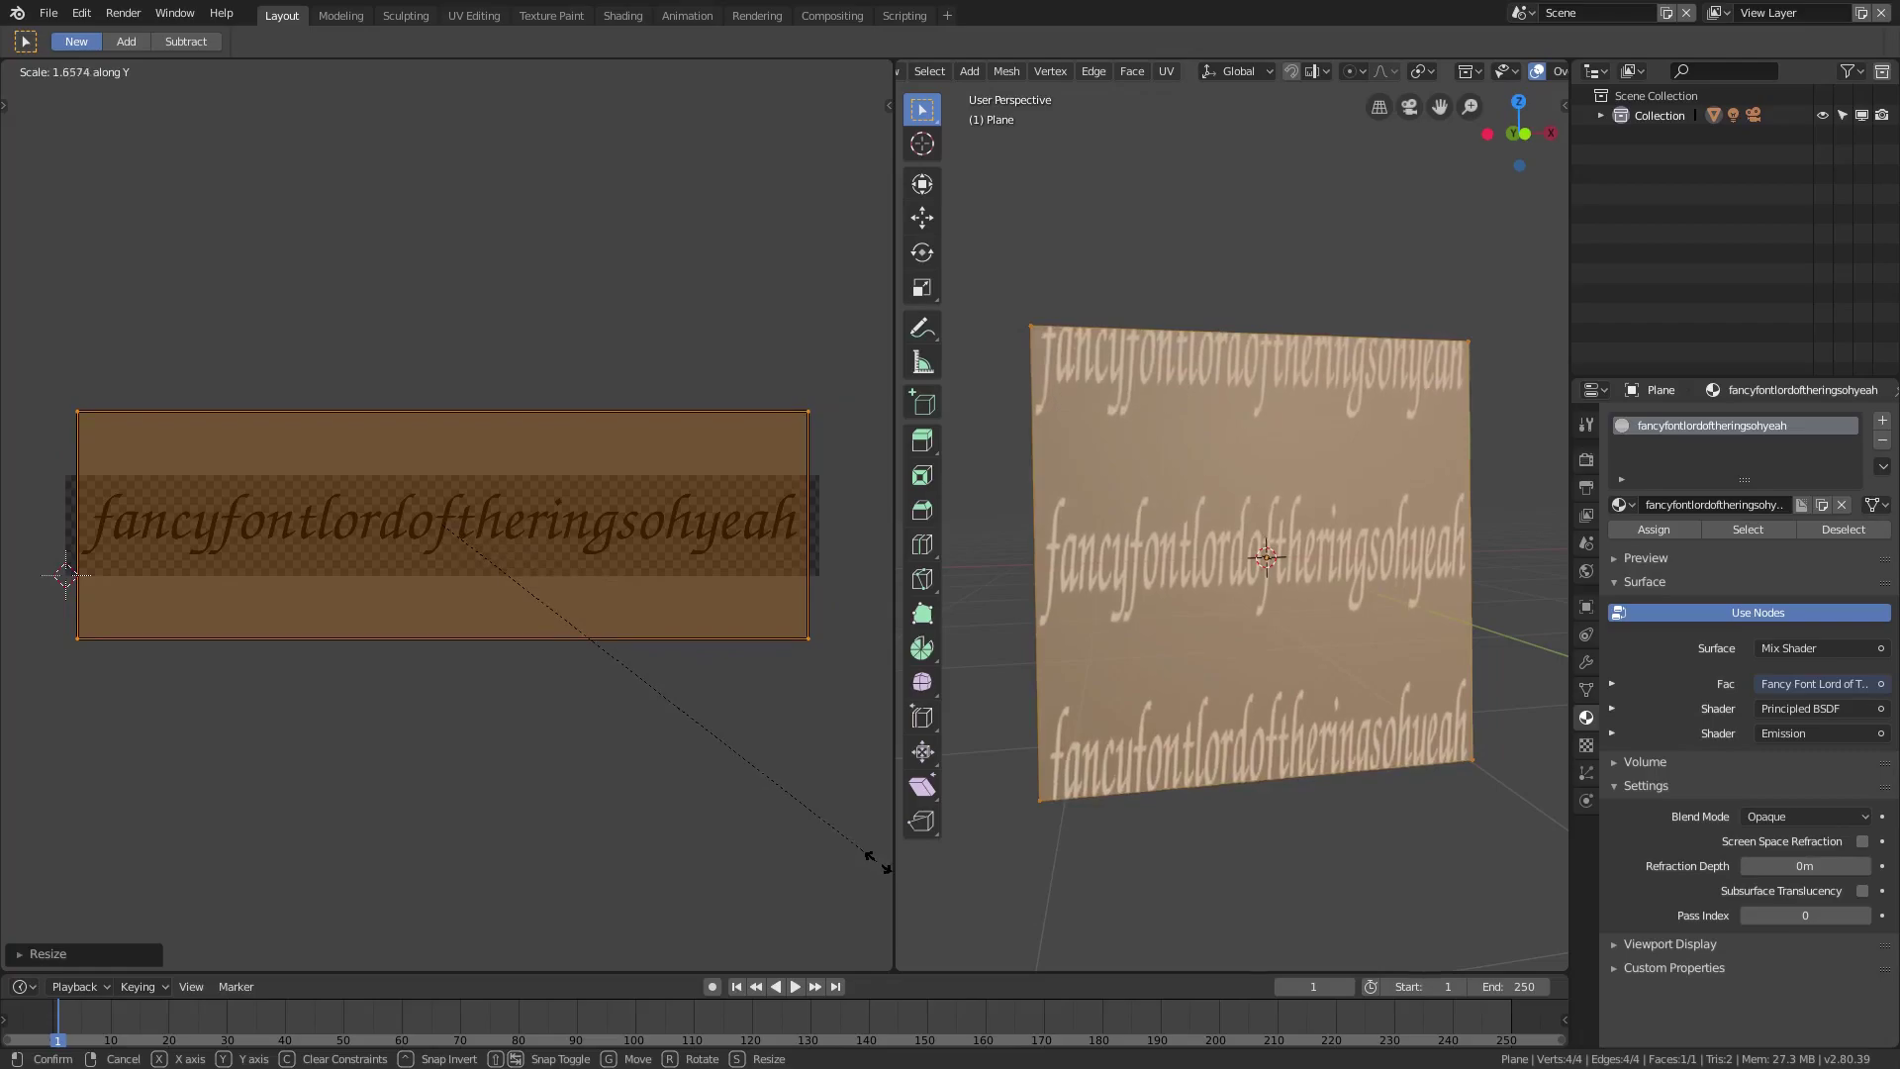
pyautogui.click(63, 188)
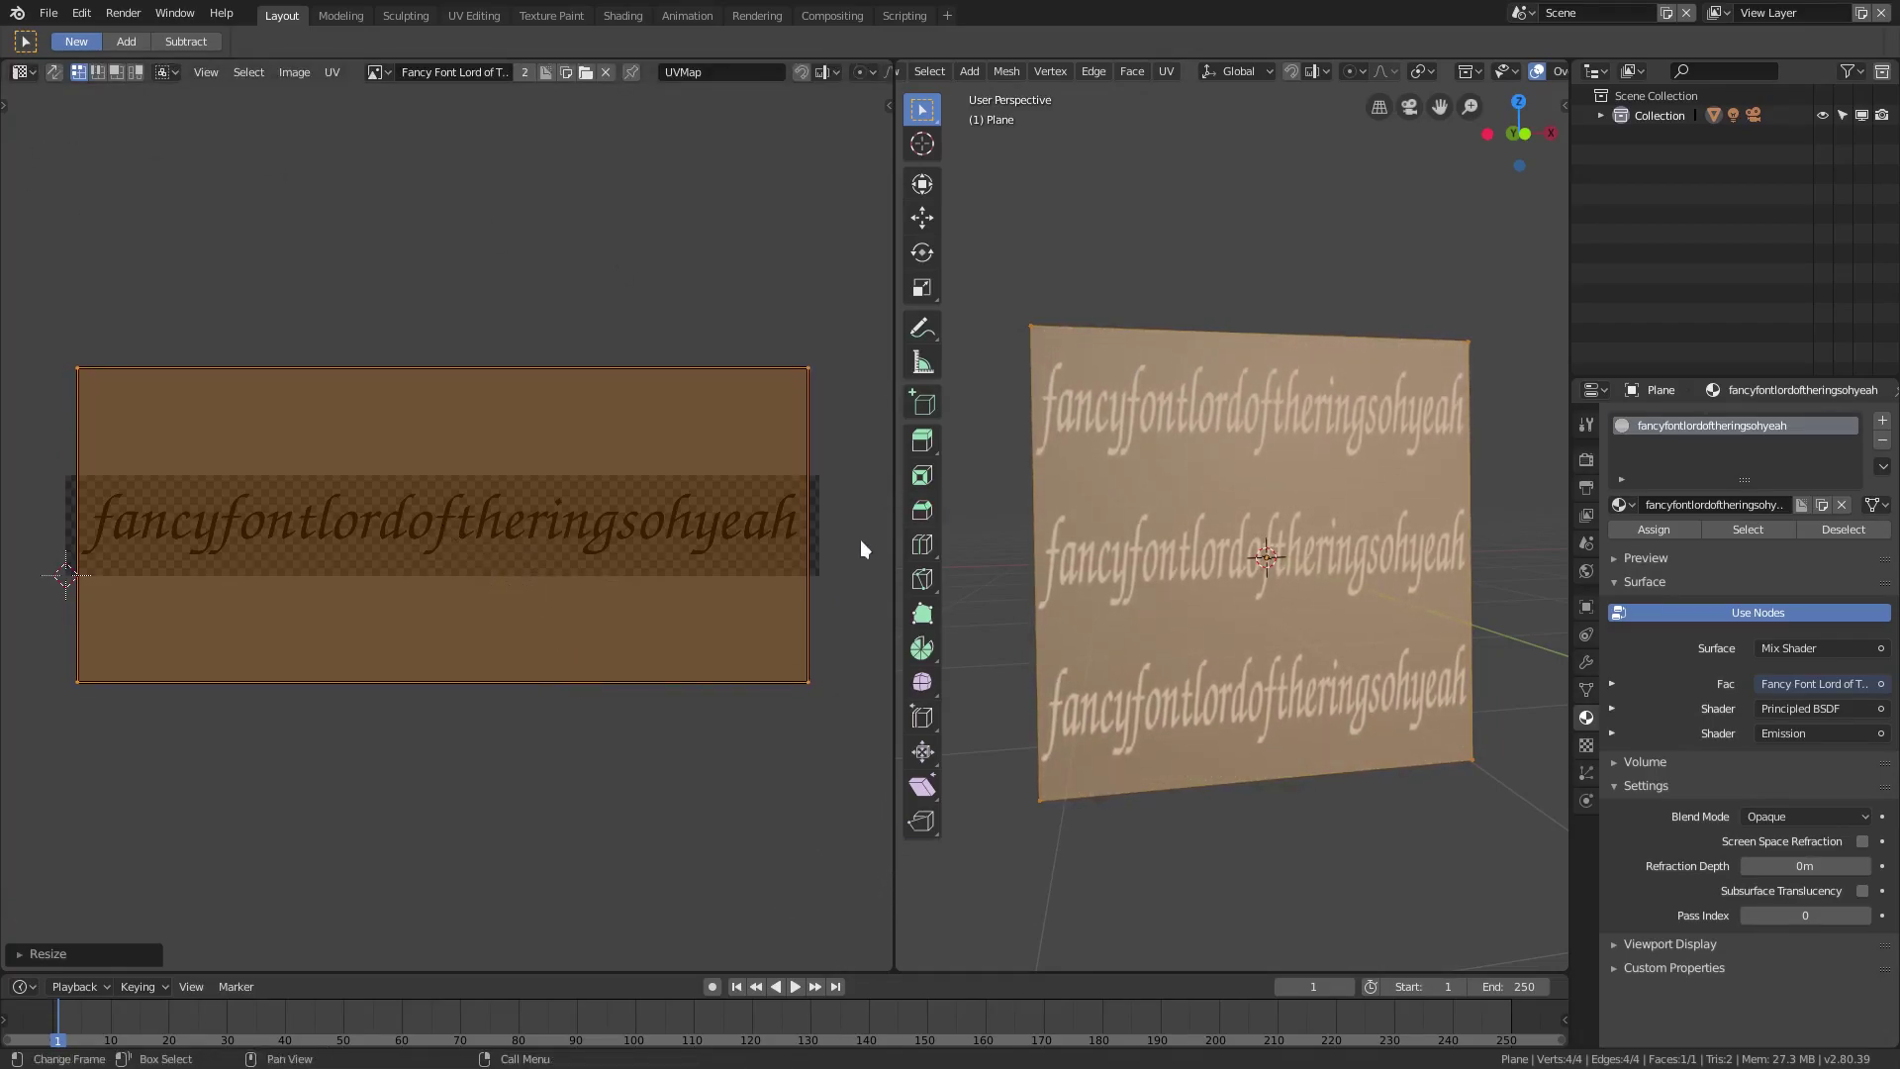
pyautogui.press('s')
pyautogui.click(64, 574)
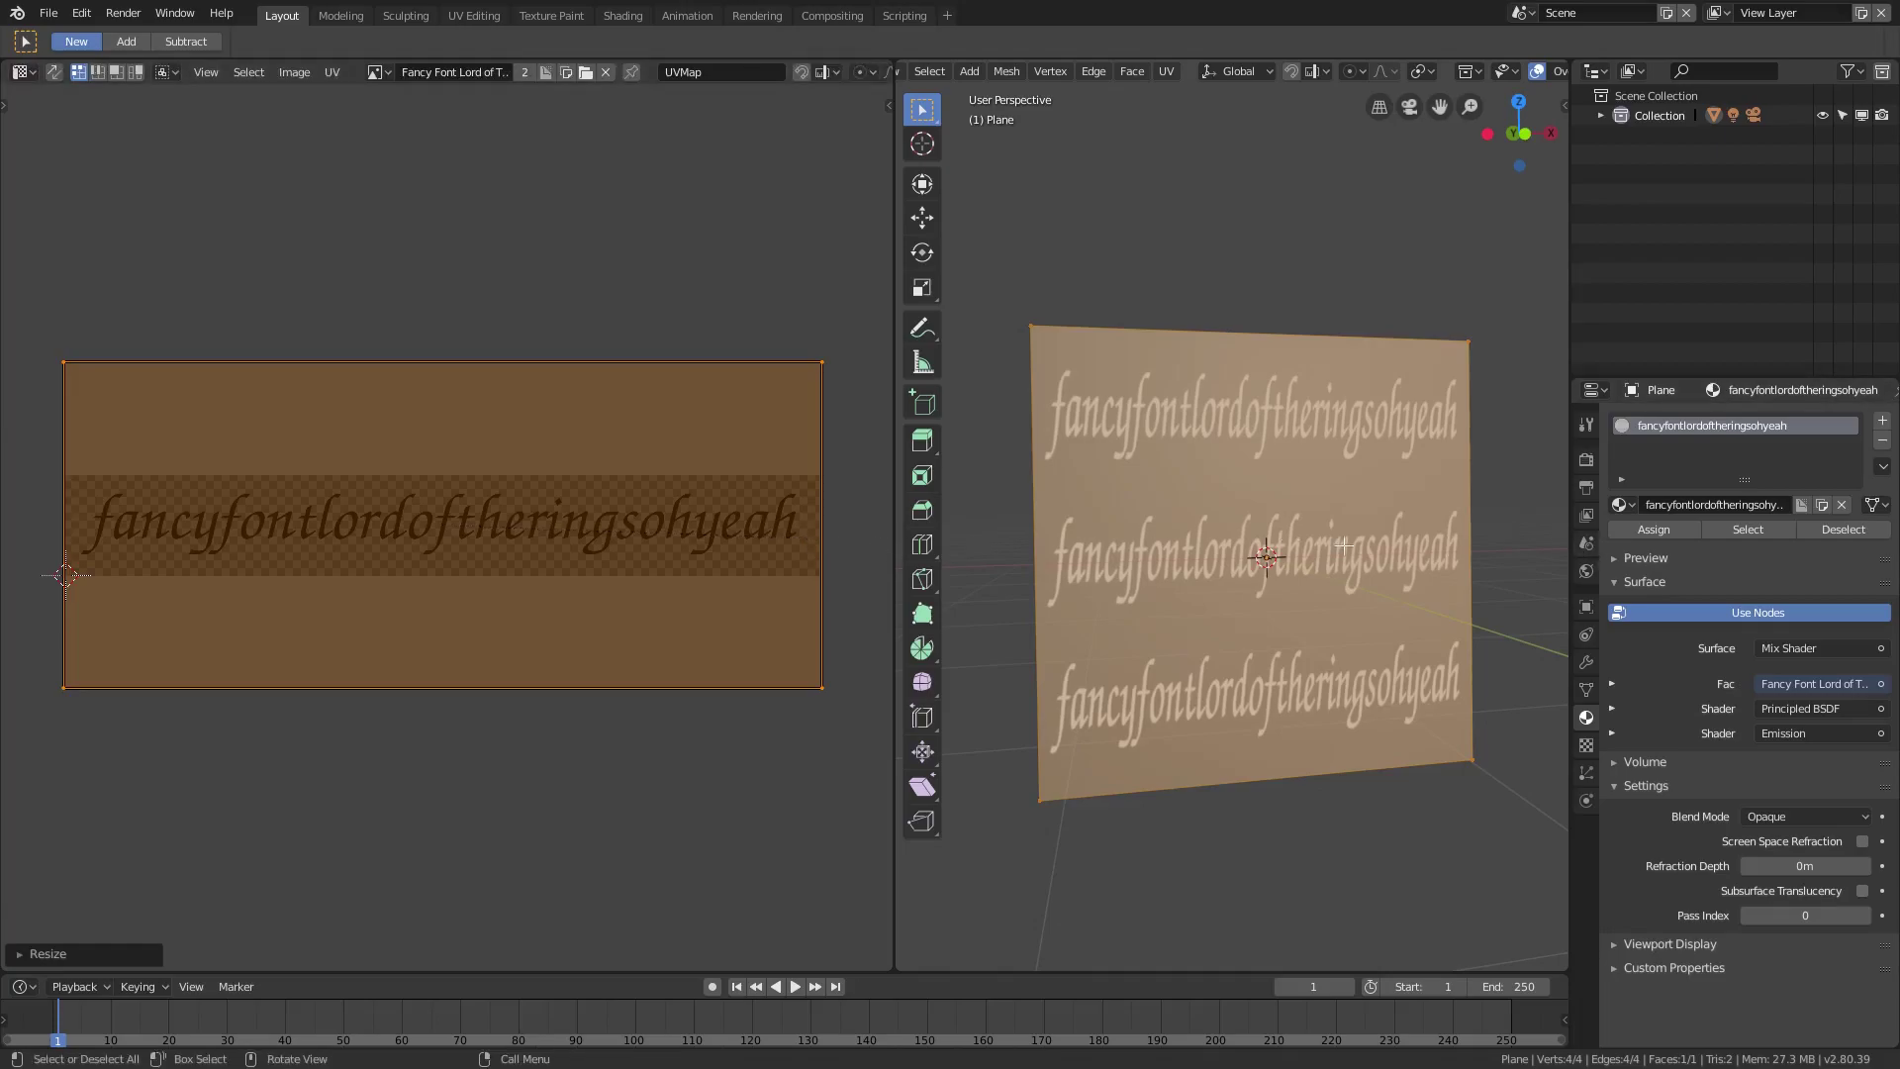
pyautogui.press('Tab')
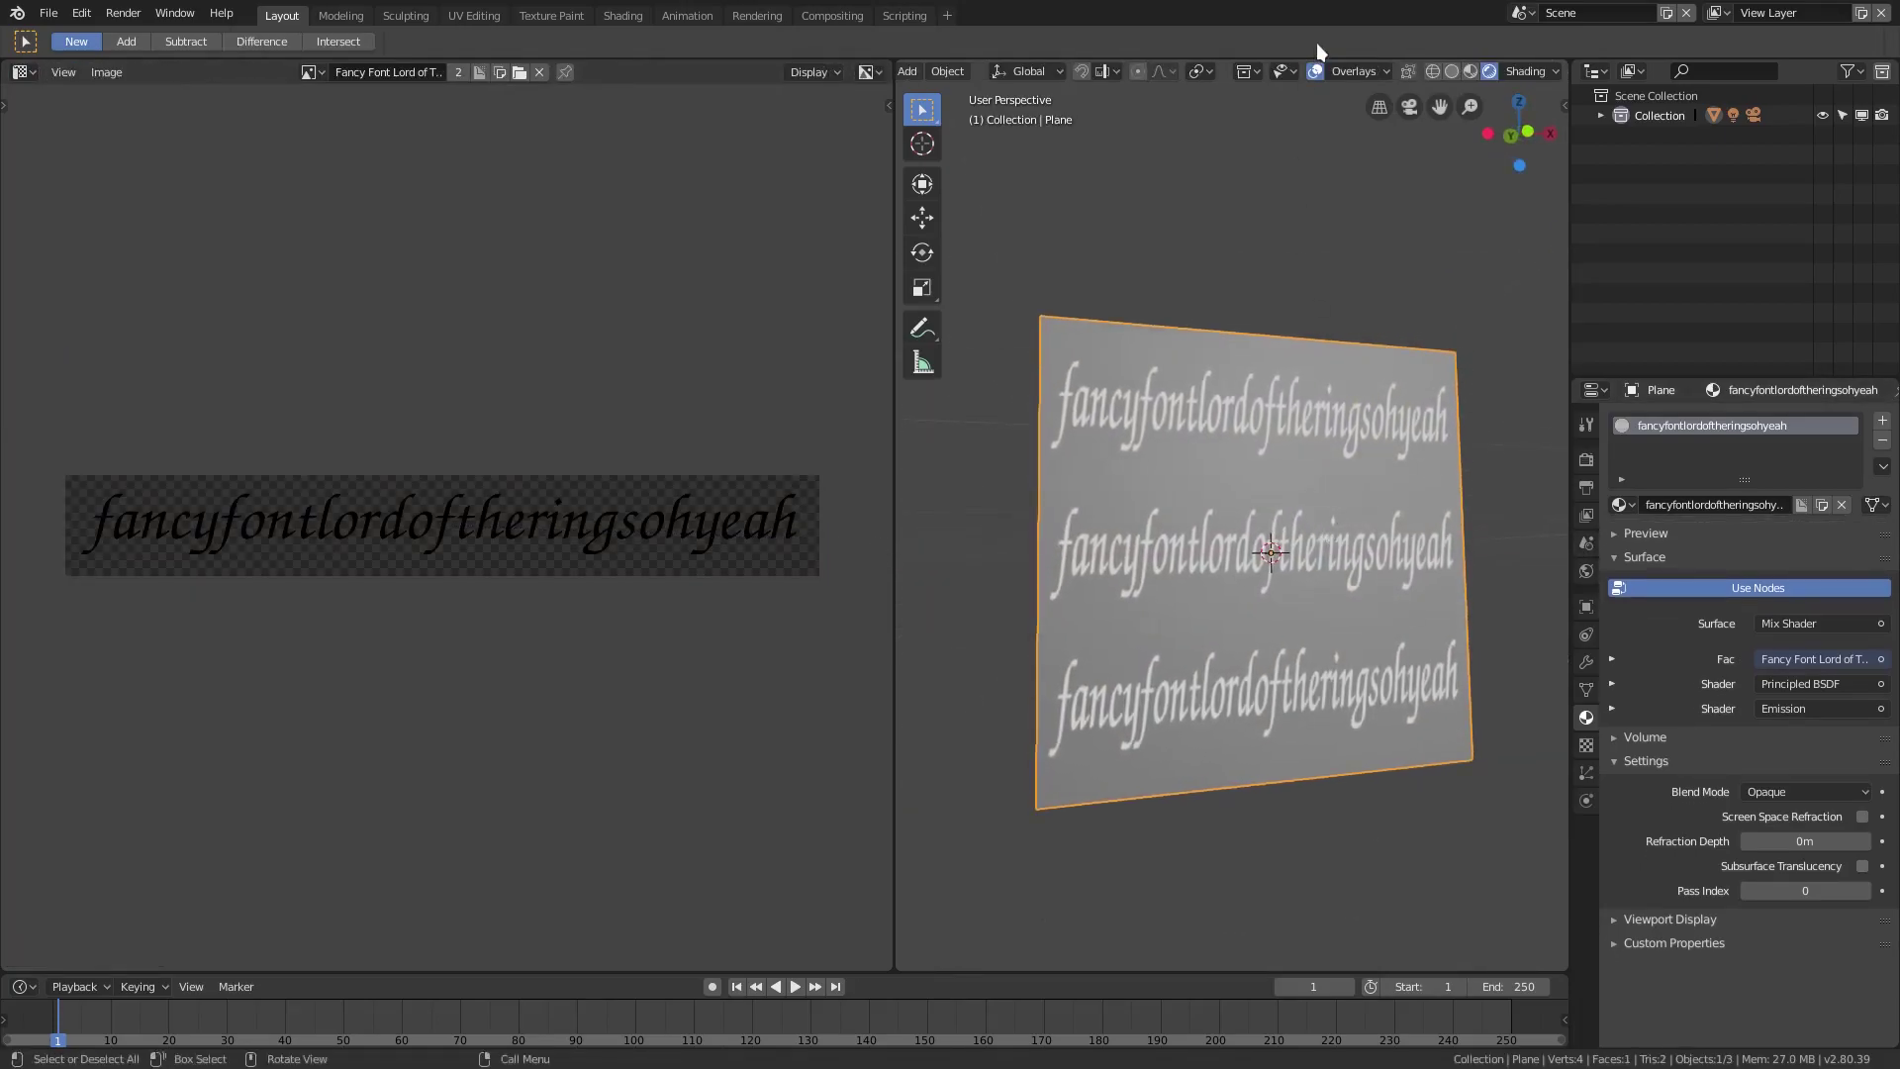
# Hide viewport overlays and show the material's node tree in the Shader Editor
pyautogui.click(1315, 71)
pyautogui.moveTo(1279, 228); pyautogui.dragTo(1292, 562, button='middle')
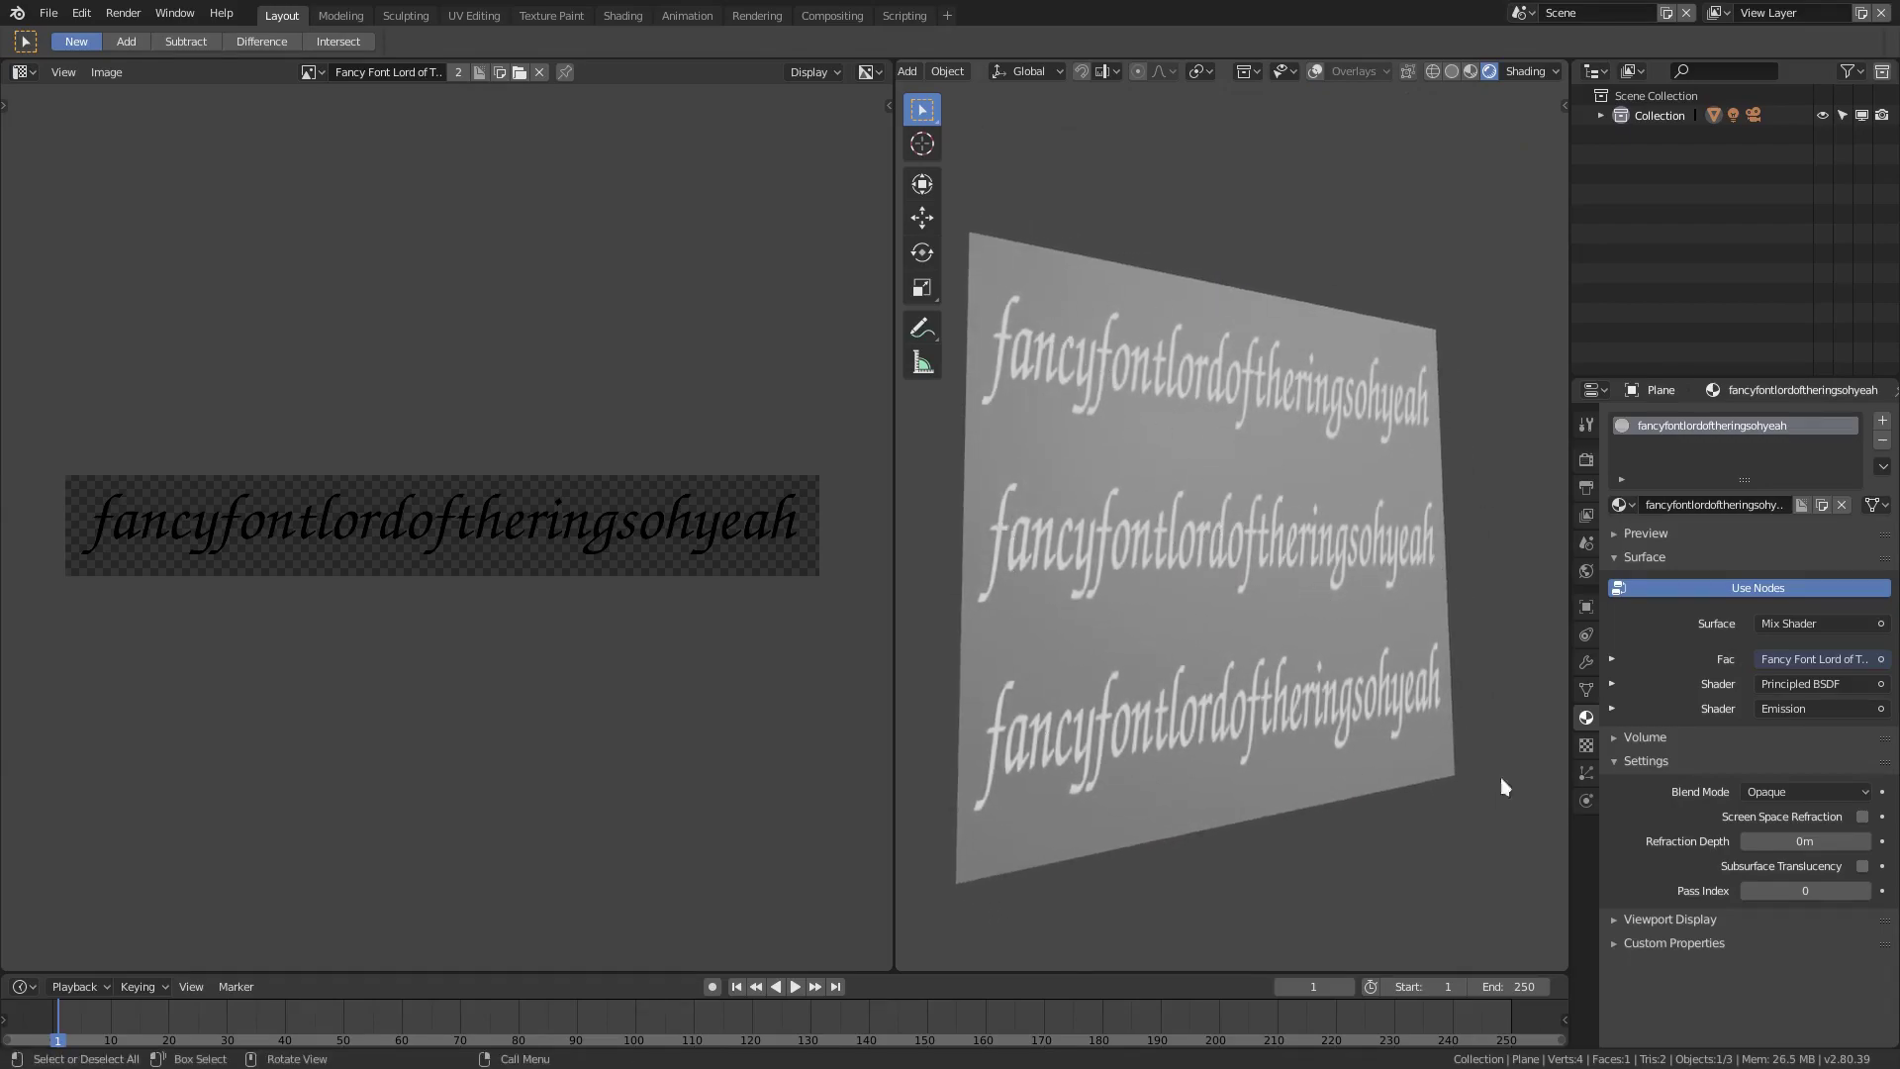
pyautogui.click(26, 73)
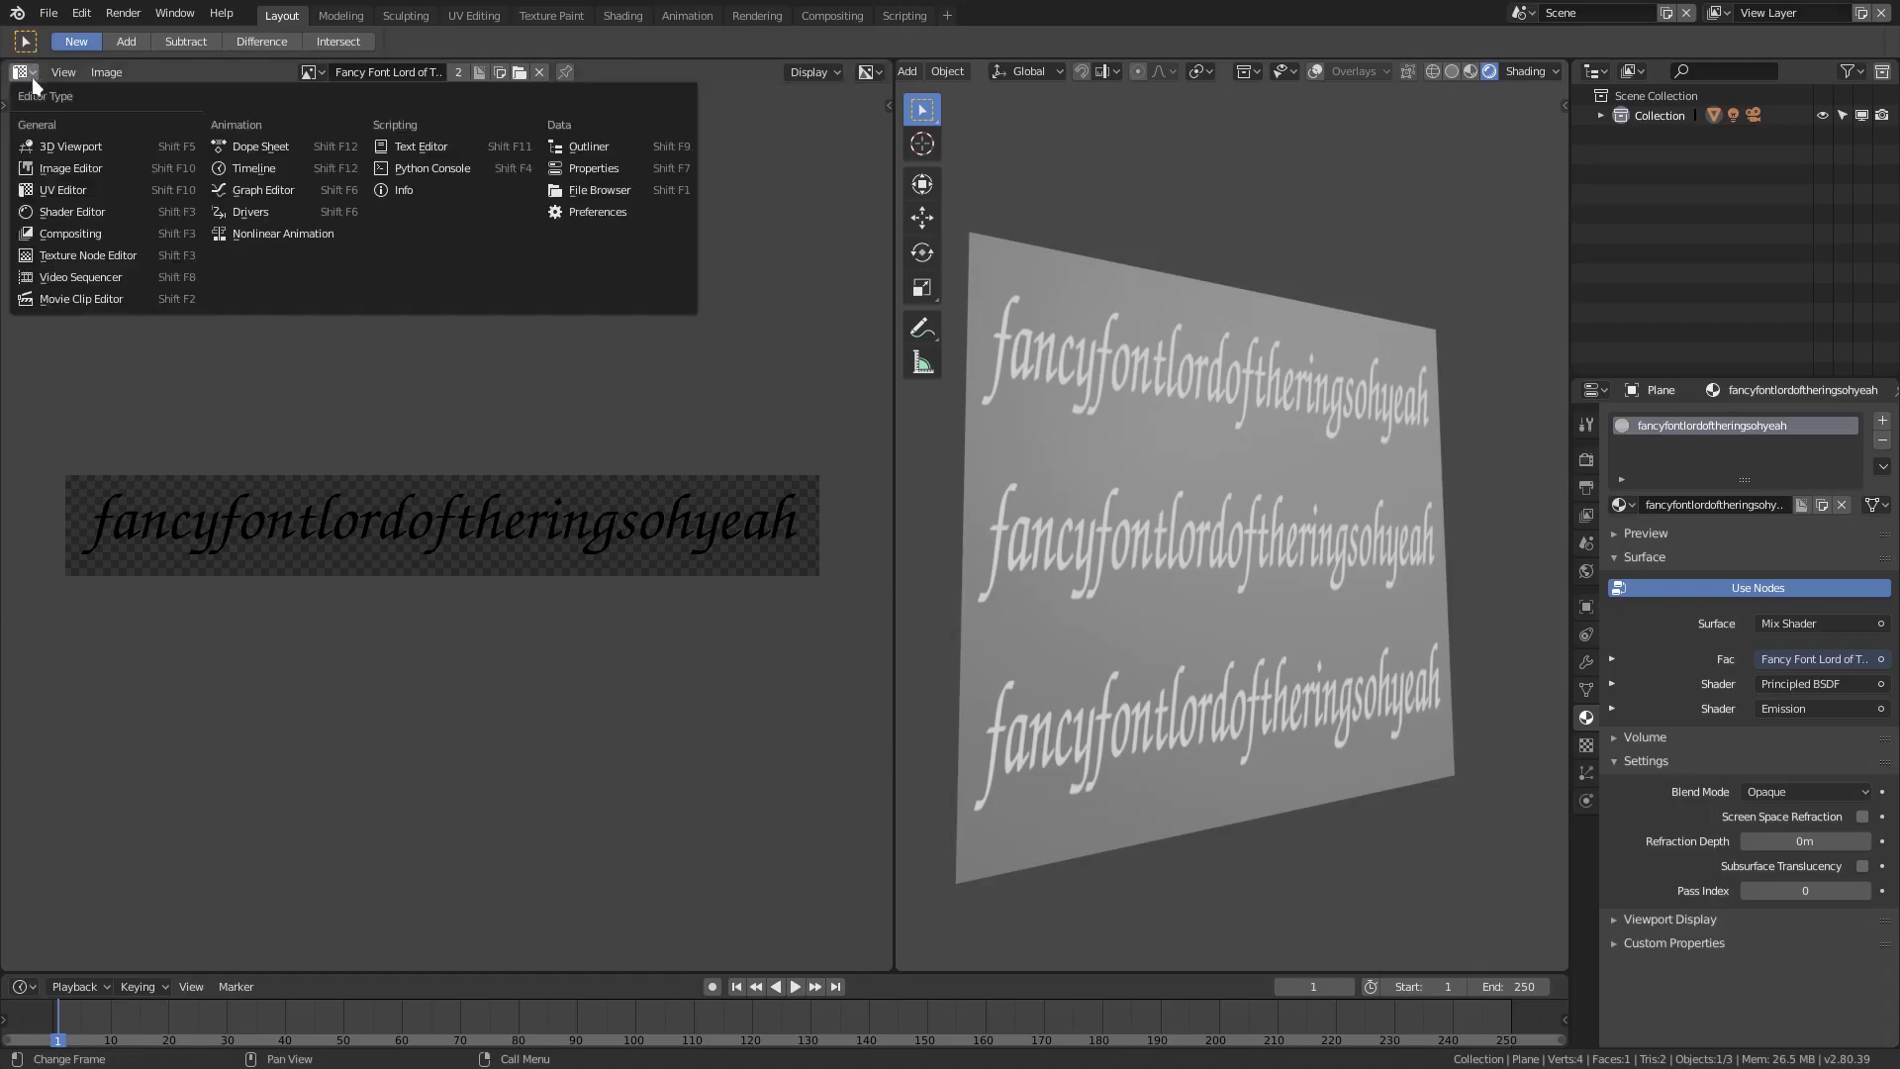
pyautogui.click(70, 212)
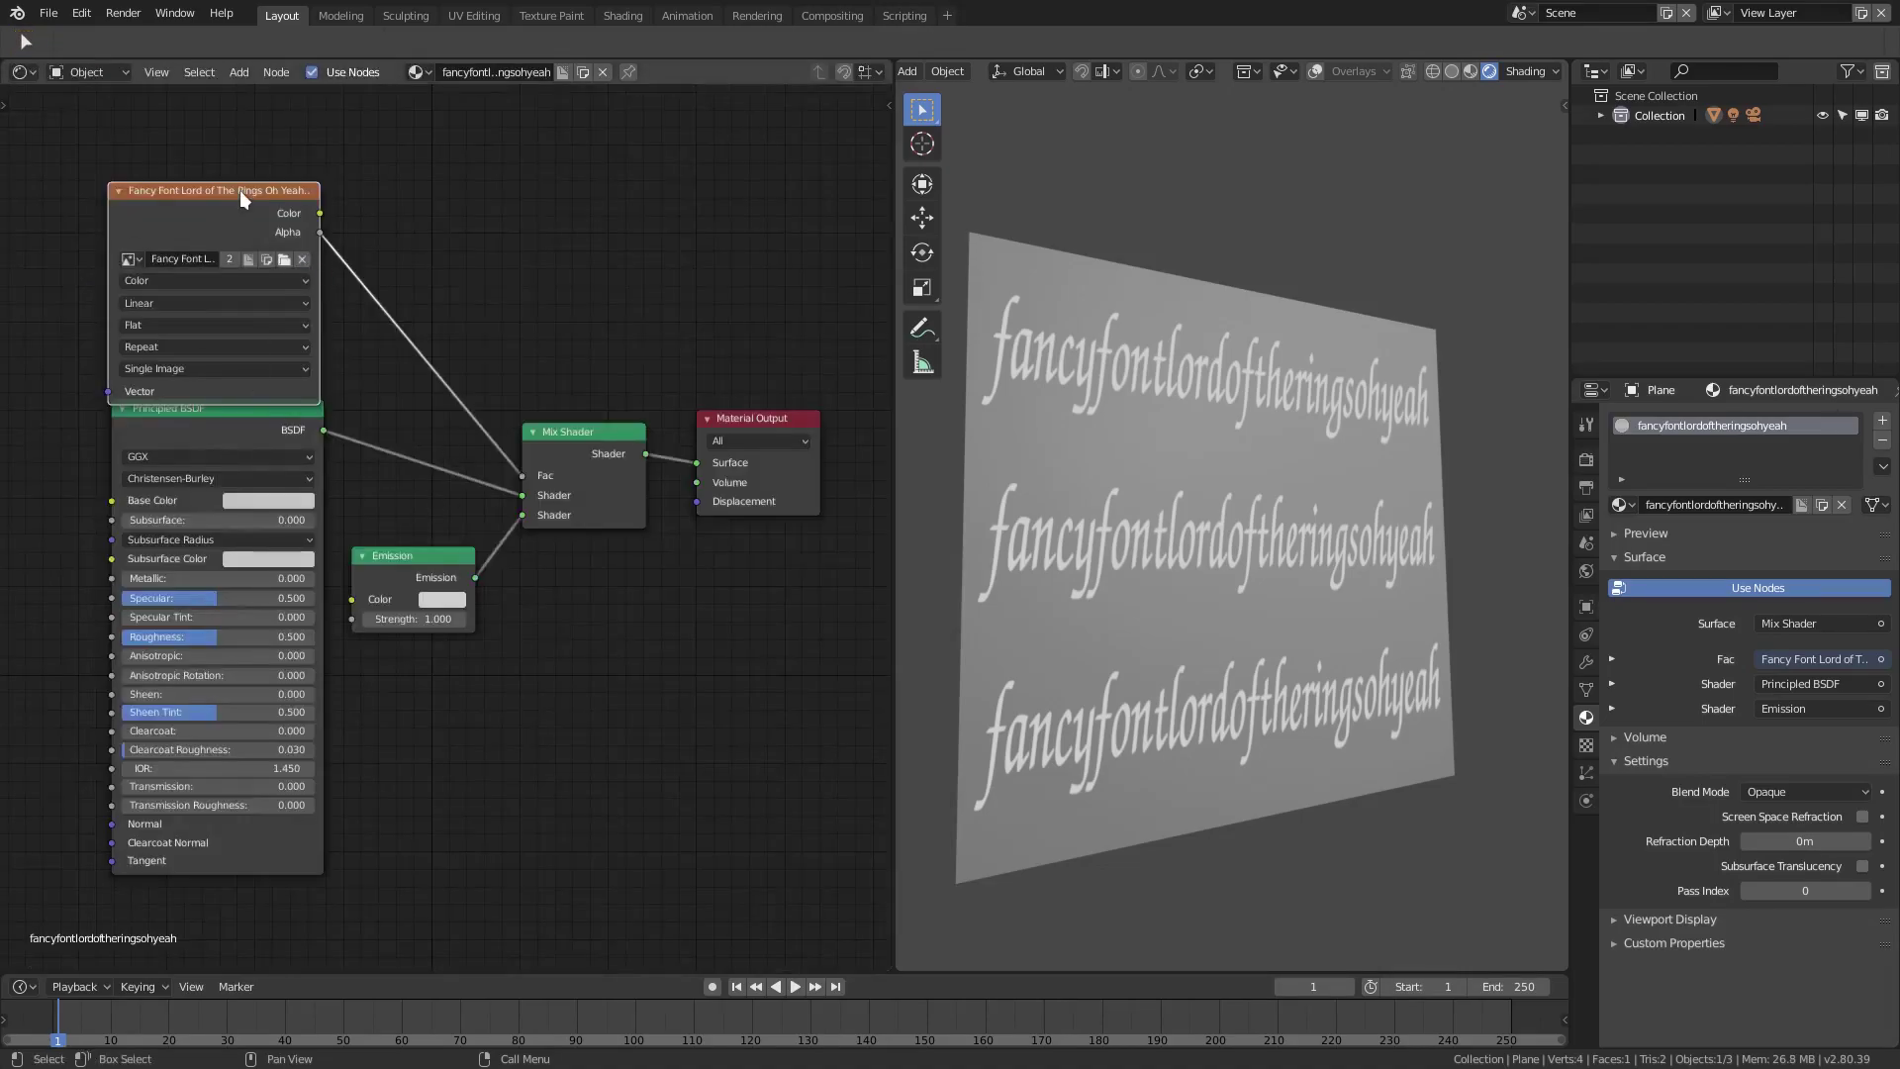
pyautogui.moveTo(239, 190); pyautogui.dragTo(242, 143)
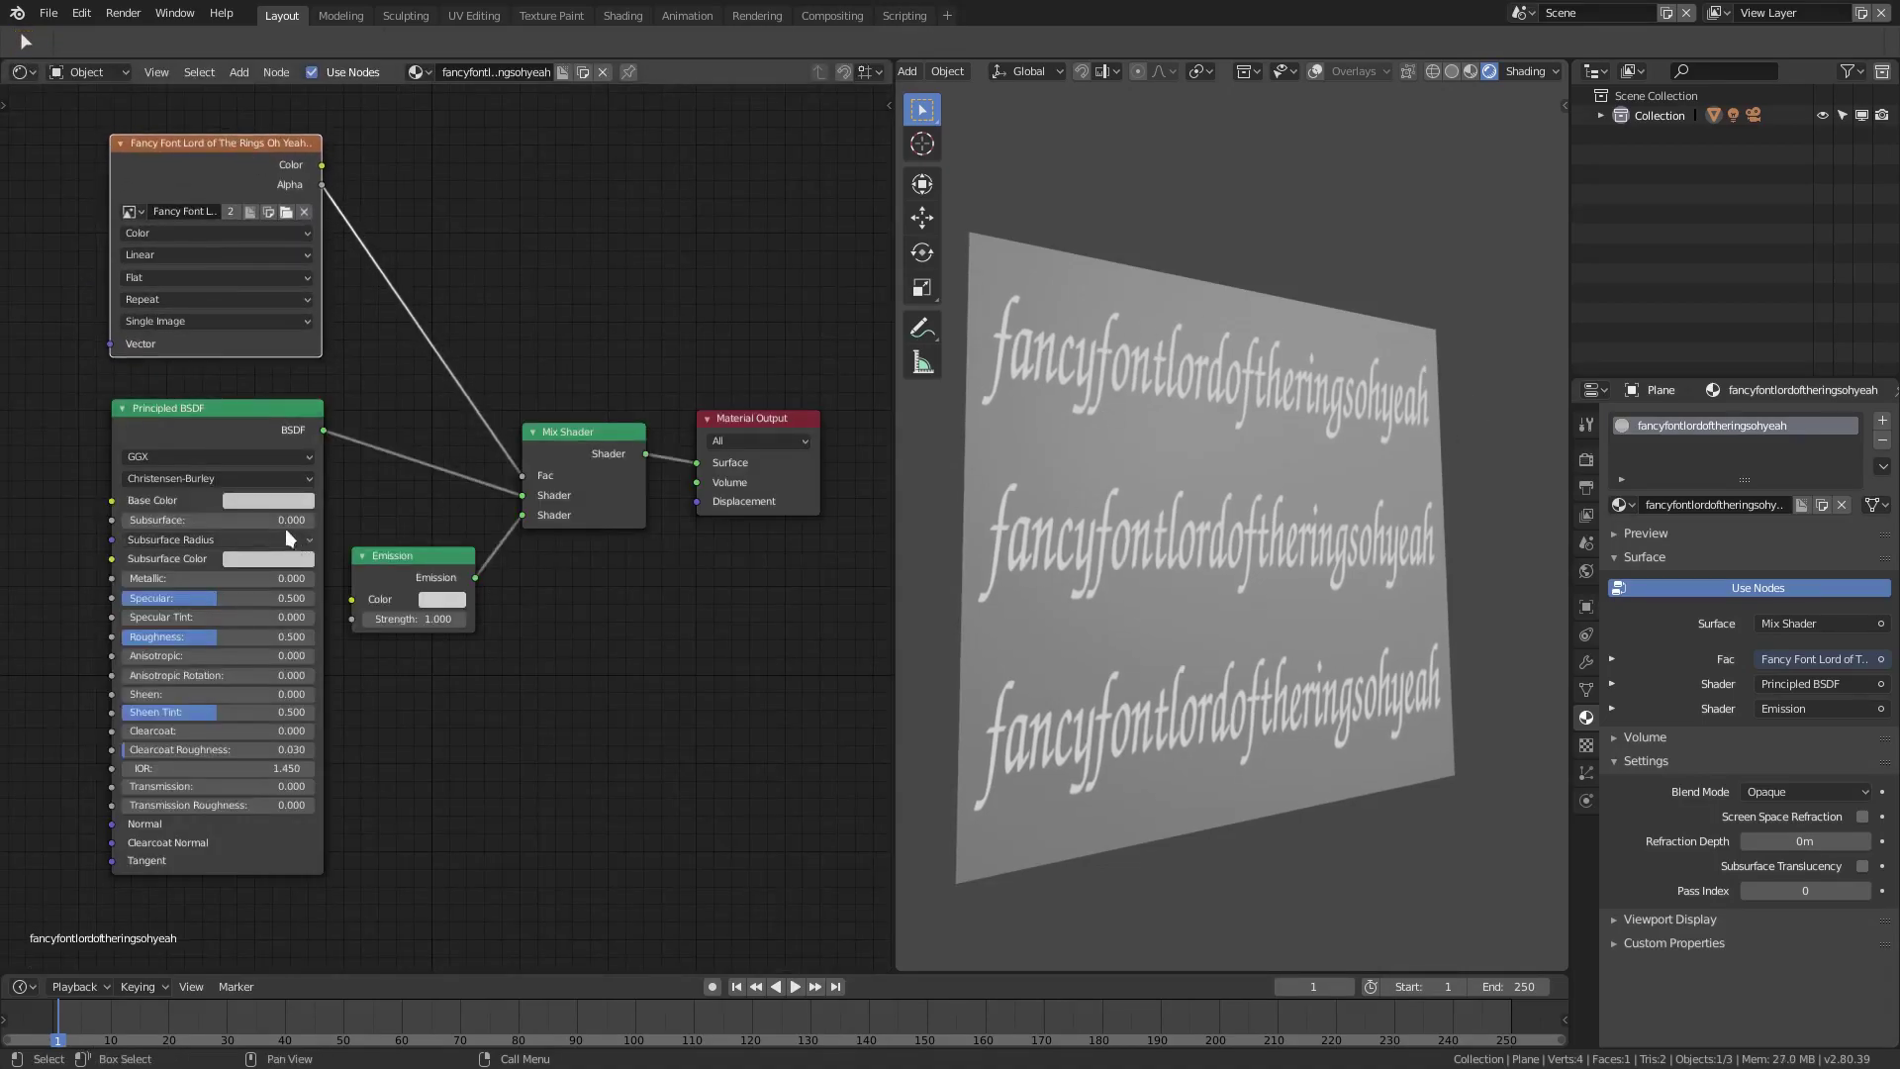
# Set the plane's base colour to orange and raise emission strength to 1.900
pyautogui.click(267, 500)
pyautogui.moveTo(332, 340); pyautogui.dragTo(286, 246)
pyautogui.moveTo(290, 325); pyautogui.dragTo(279, 368)
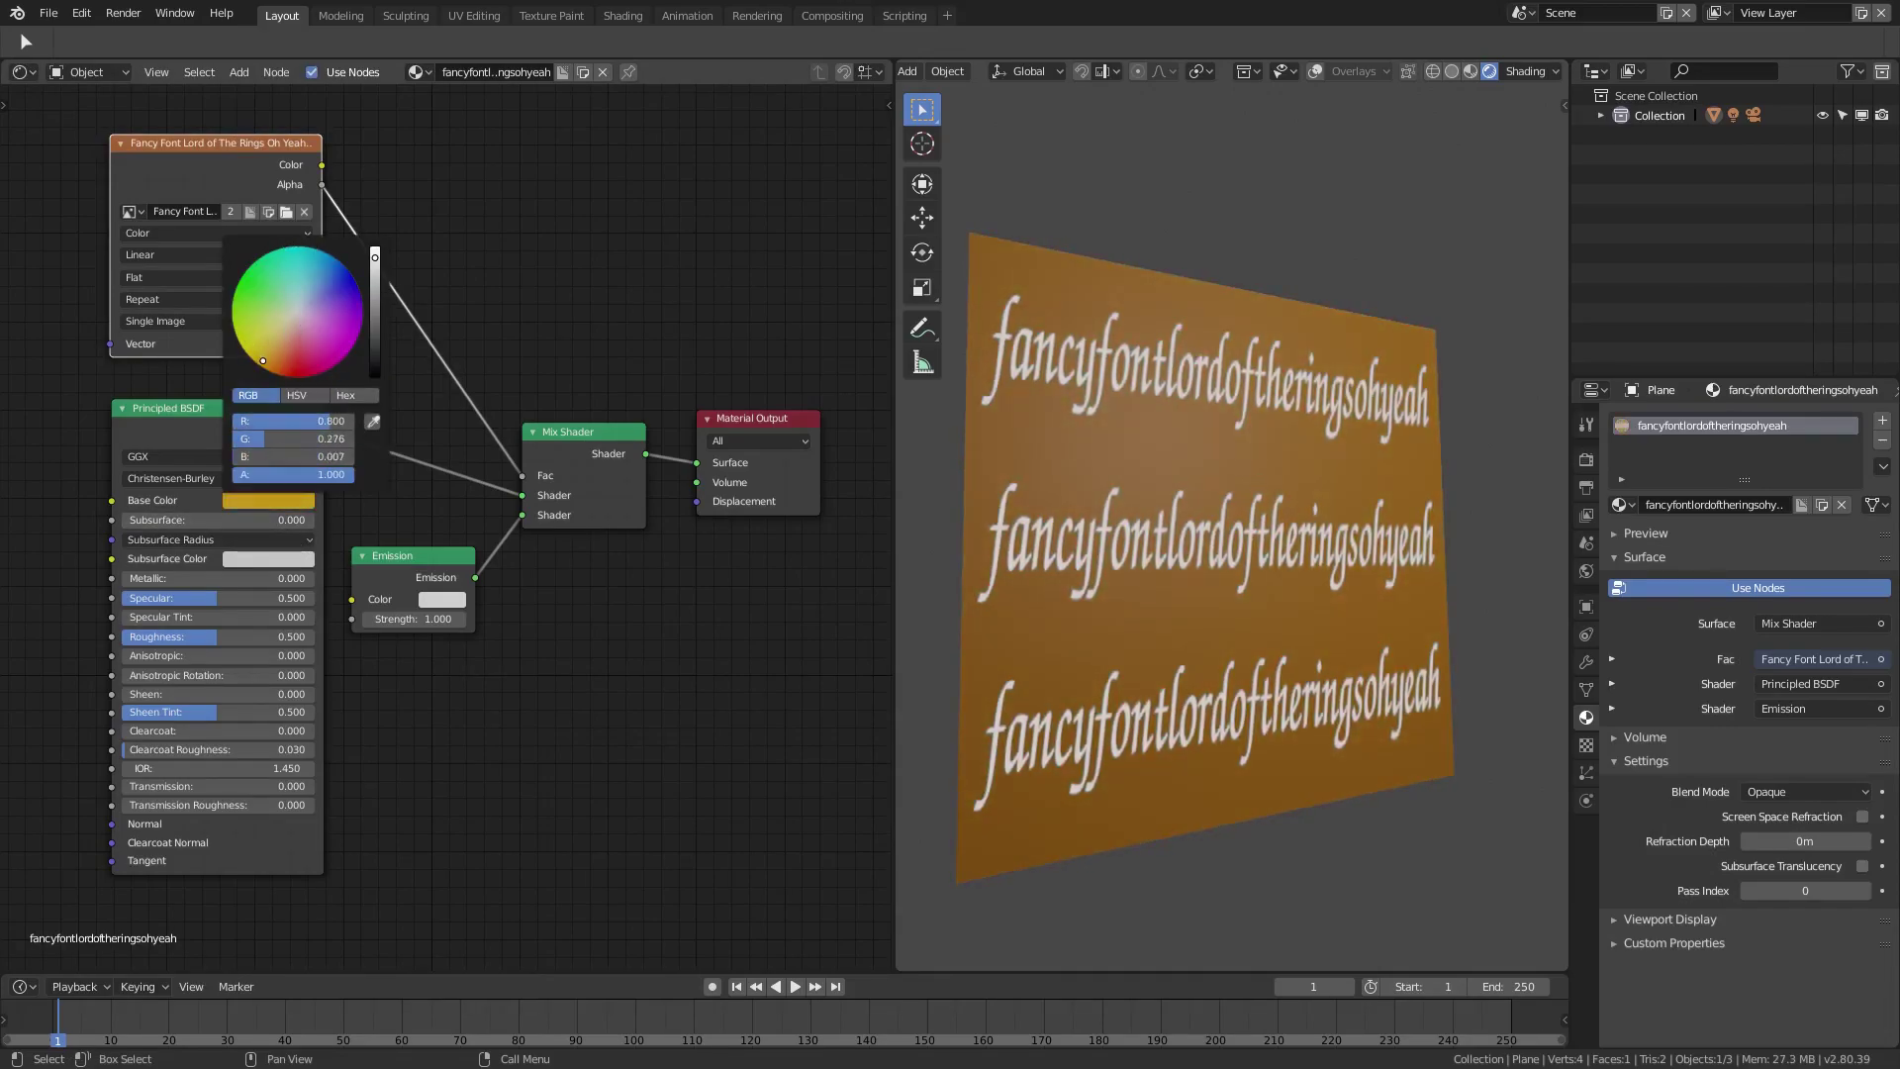
pyautogui.moveTo(421, 618)
pyautogui.mouseDown()
pyautogui.moveTo(559, 618)
pyautogui.moveTo(410, 618)
pyautogui.moveTo(460, 619)
pyautogui.moveTo(441, 618)
pyautogui.mouseUp()
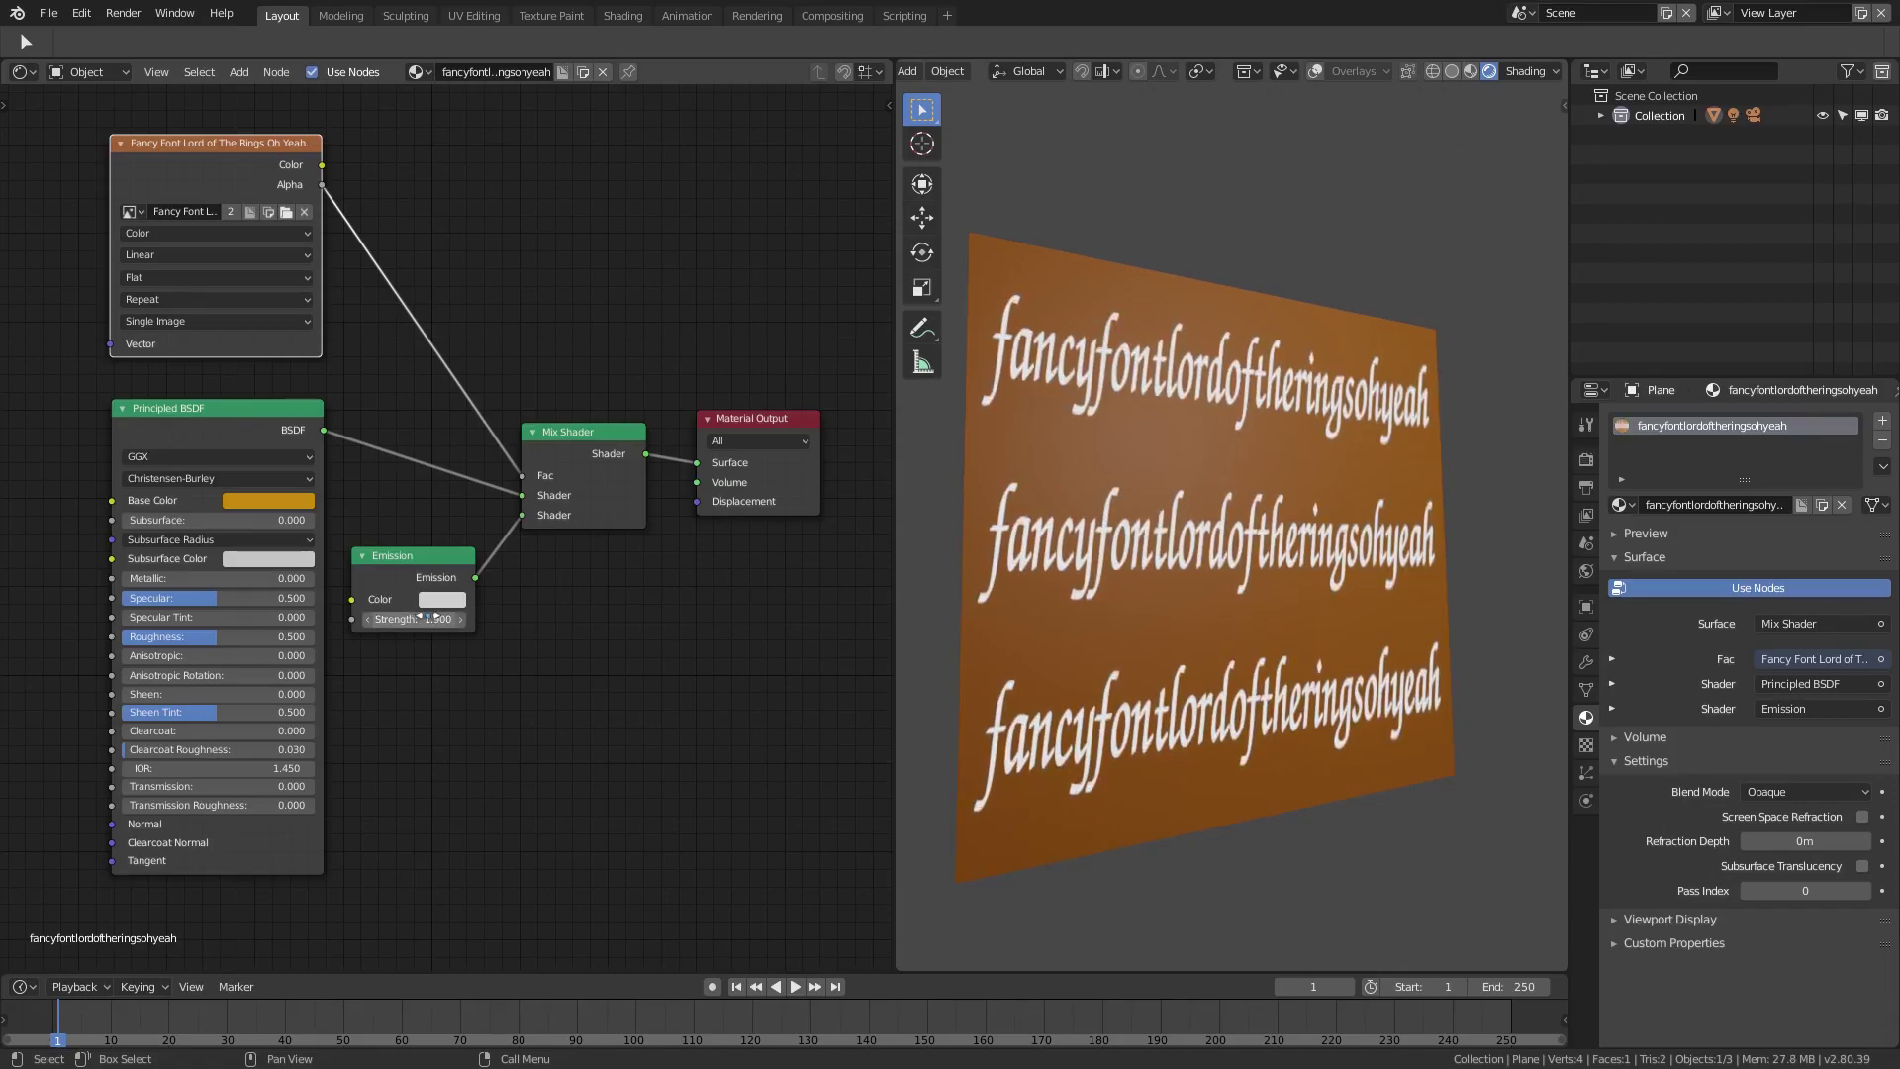
# Make the text's emission colour yellow, brighten the orange base, and open Render properties
pyautogui.click(441, 599)
pyautogui.moveTo(534, 411)
pyautogui.mouseDown()
pyautogui.moveTo(515, 381)
pyautogui.moveTo(461, 452)
pyautogui.moveTo(440, 449)
pyautogui.mouseUp()
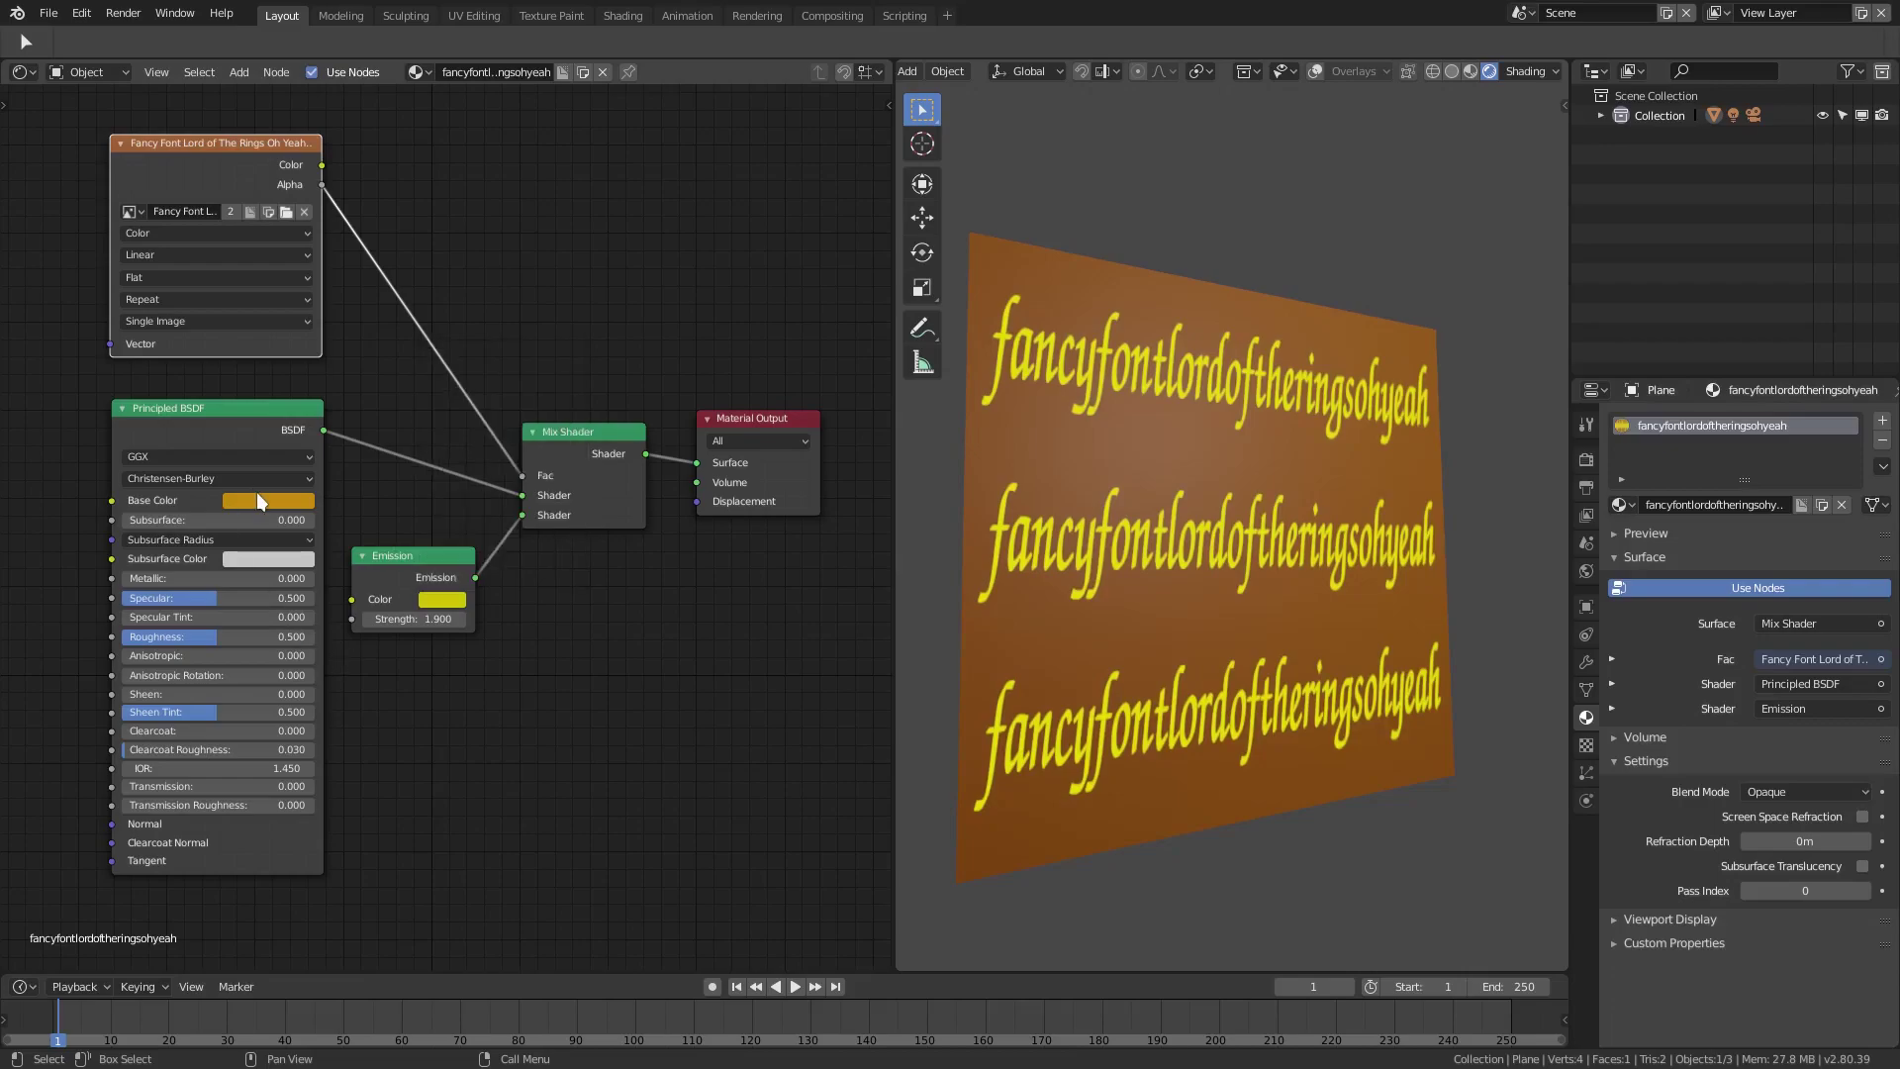
pyautogui.click(295, 501)
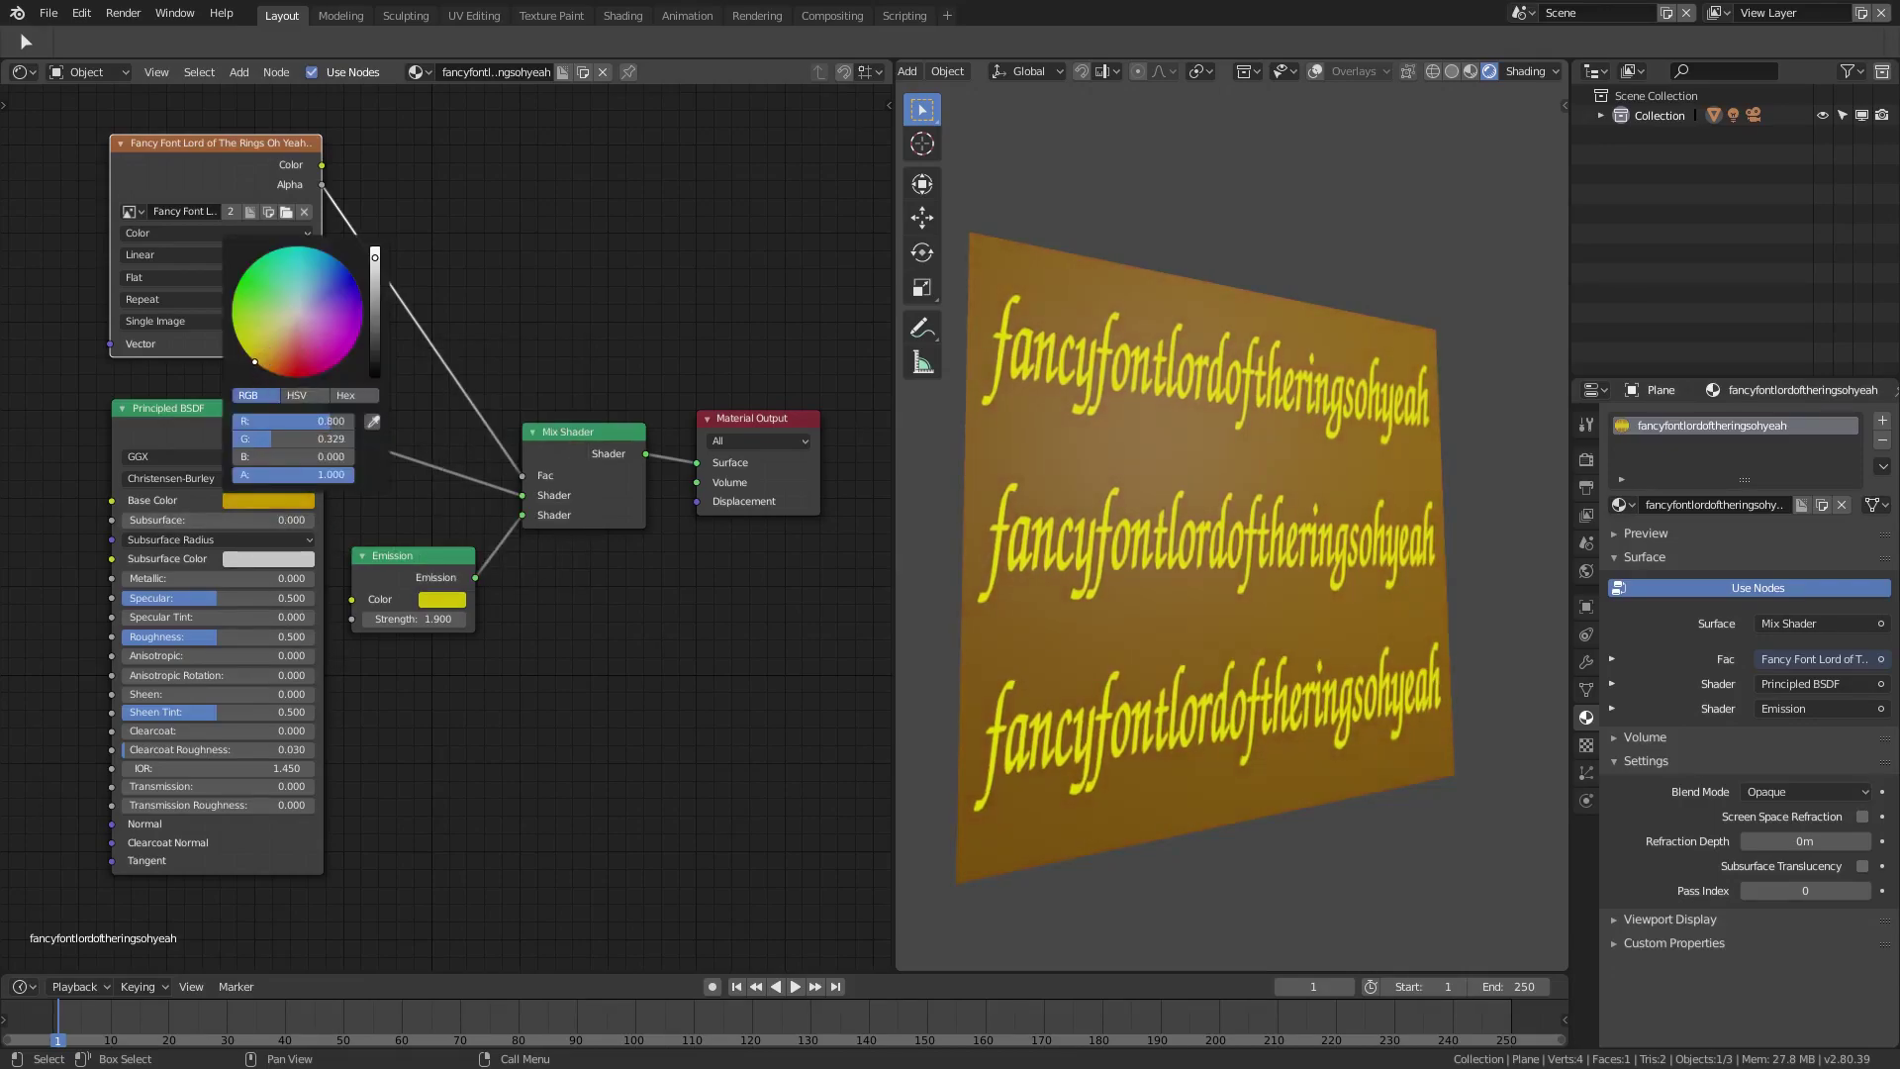
pyautogui.moveTo(378, 260); pyautogui.dragTo(375, 248)
pyautogui.moveTo(999, 445); pyautogui.dragTo(1338, 510, button='middle')
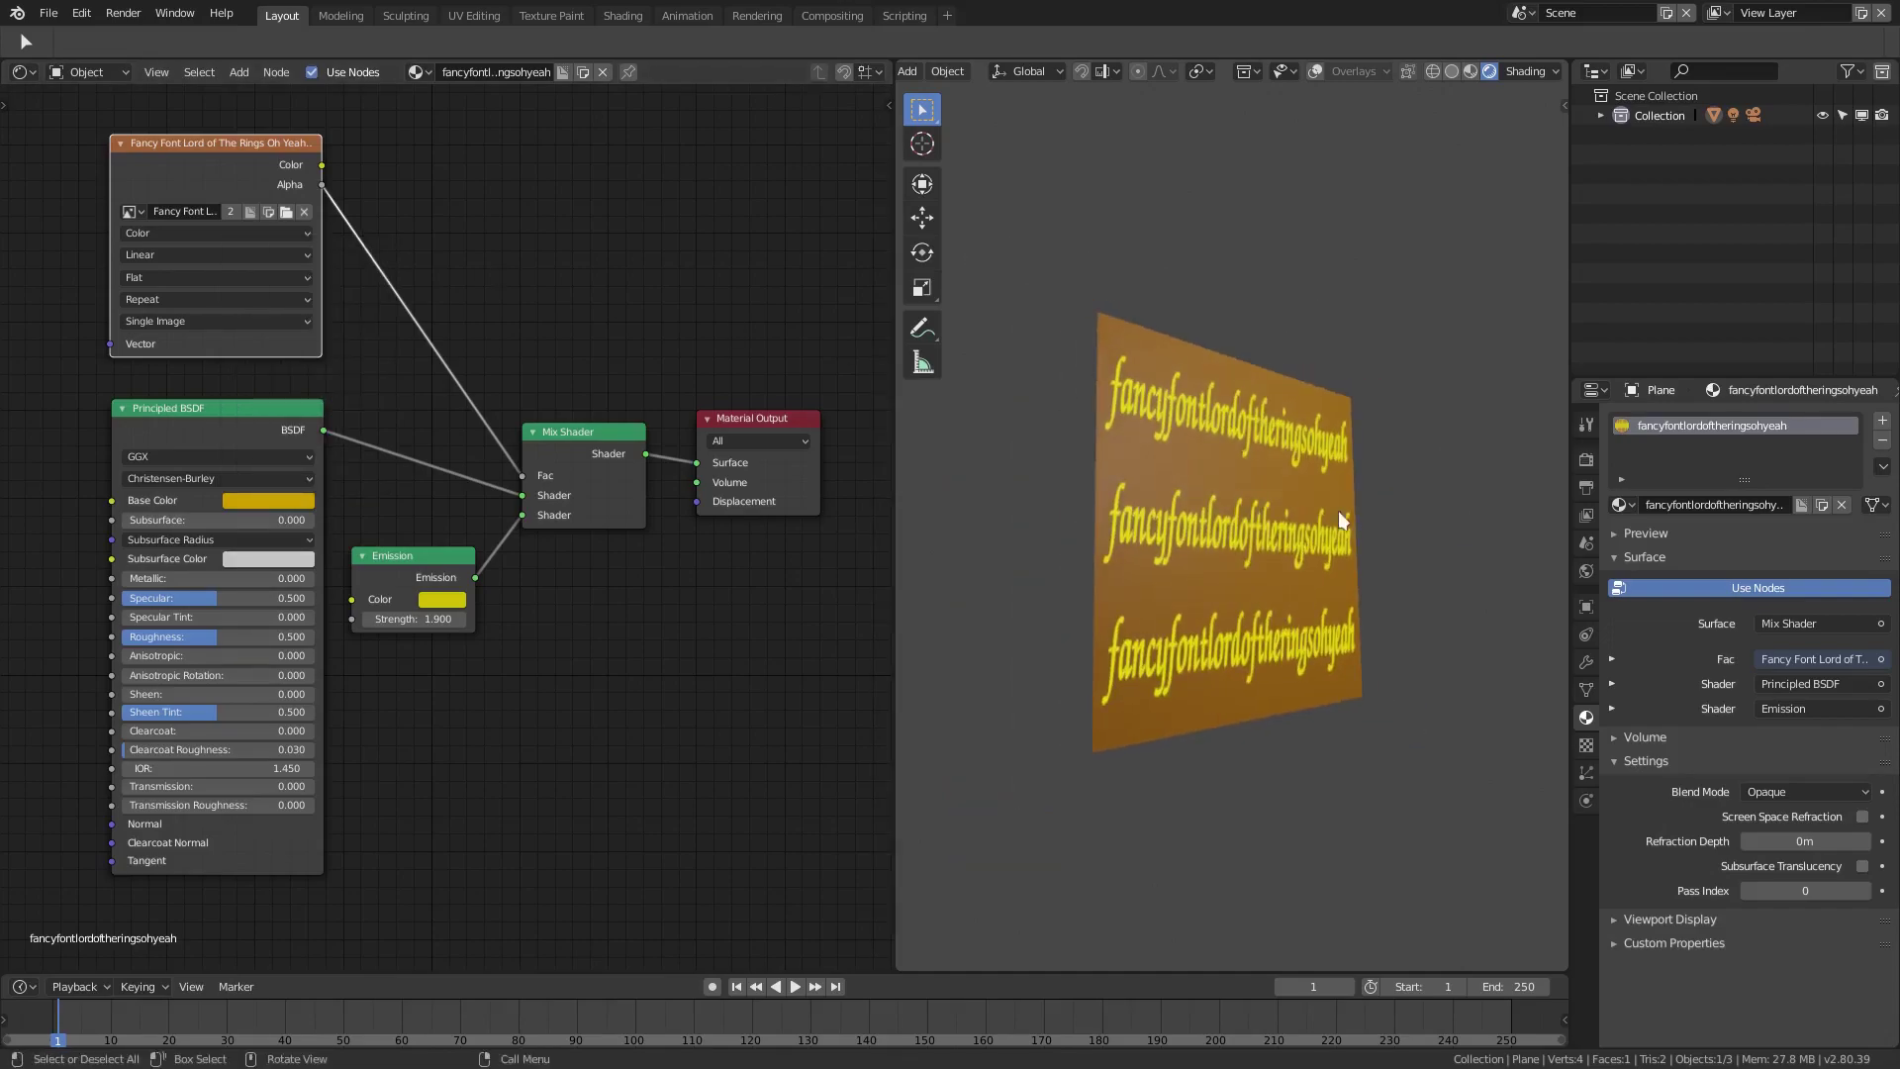
pyautogui.click(1587, 460)
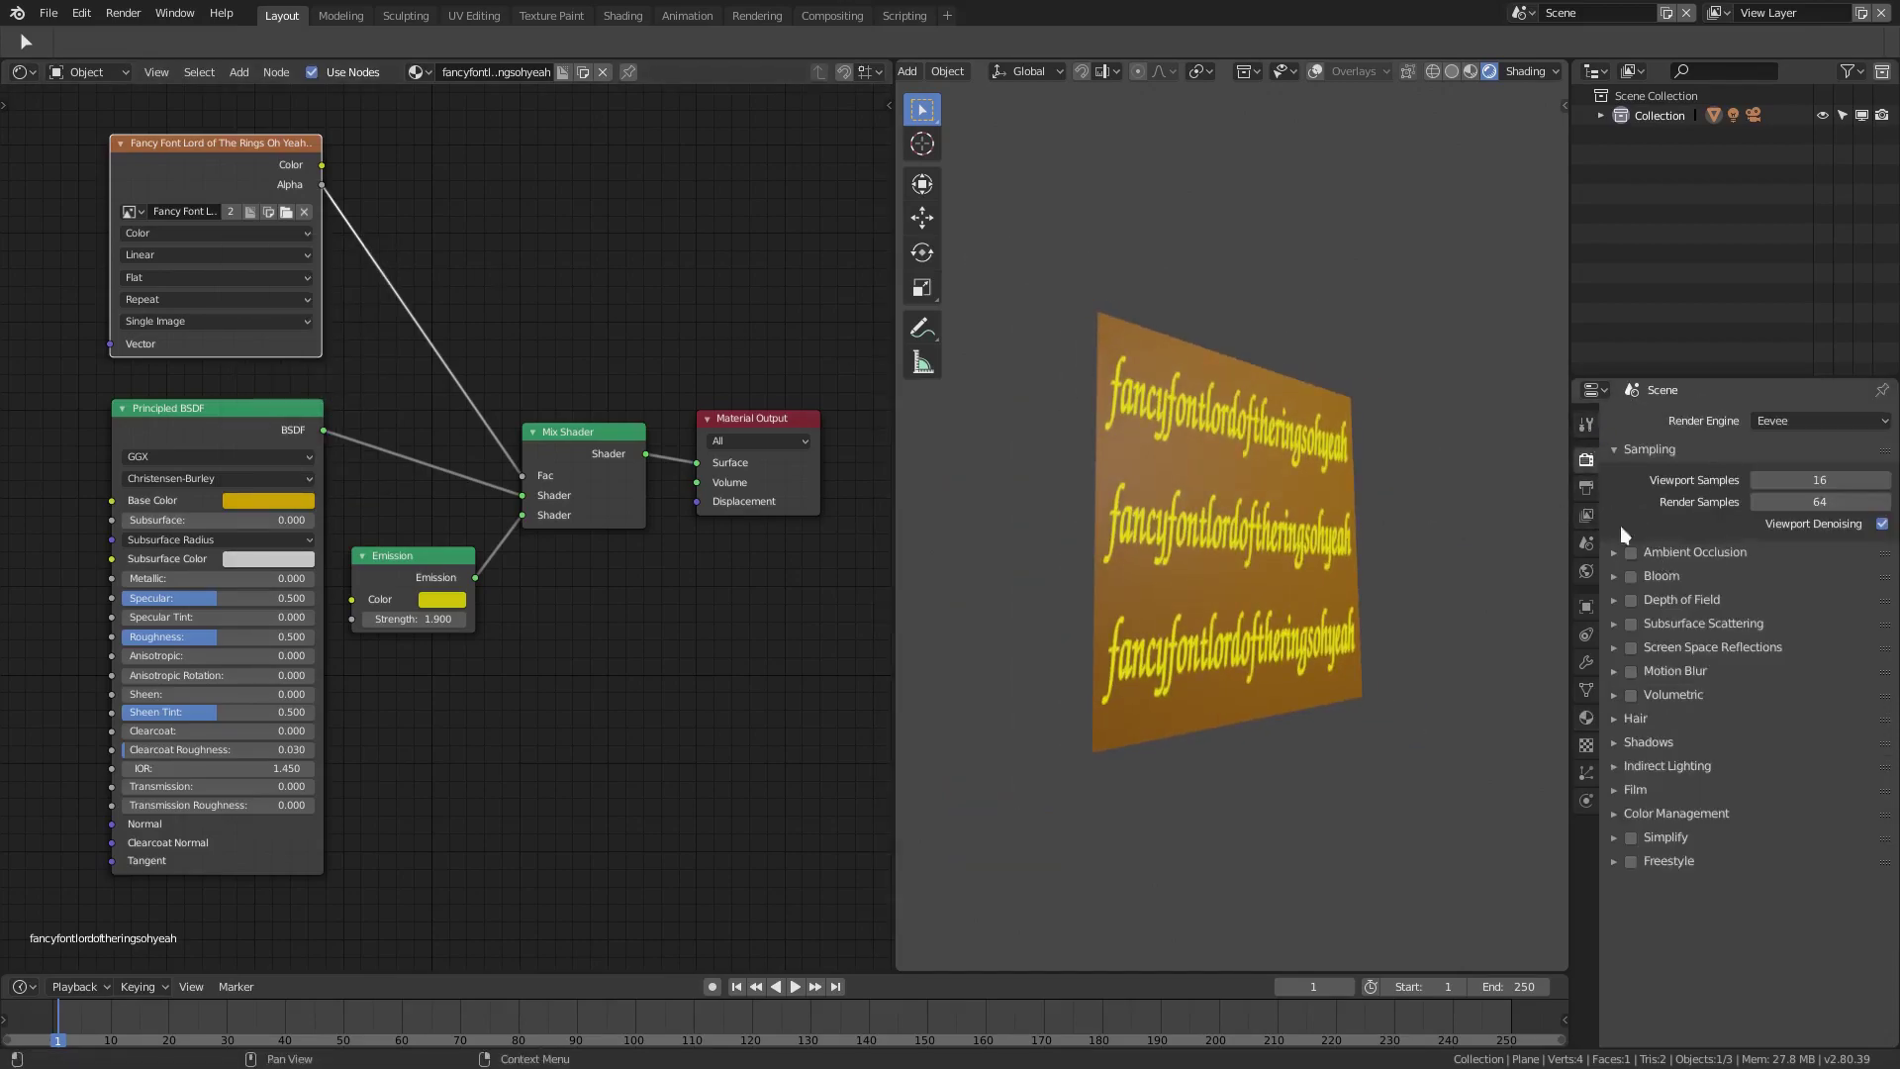
# Enable Eevee Bloom and lower its radius to 4.081 for a tighter glow
pyautogui.click(1631, 576)
pyautogui.scroll(3, 1316, 589)
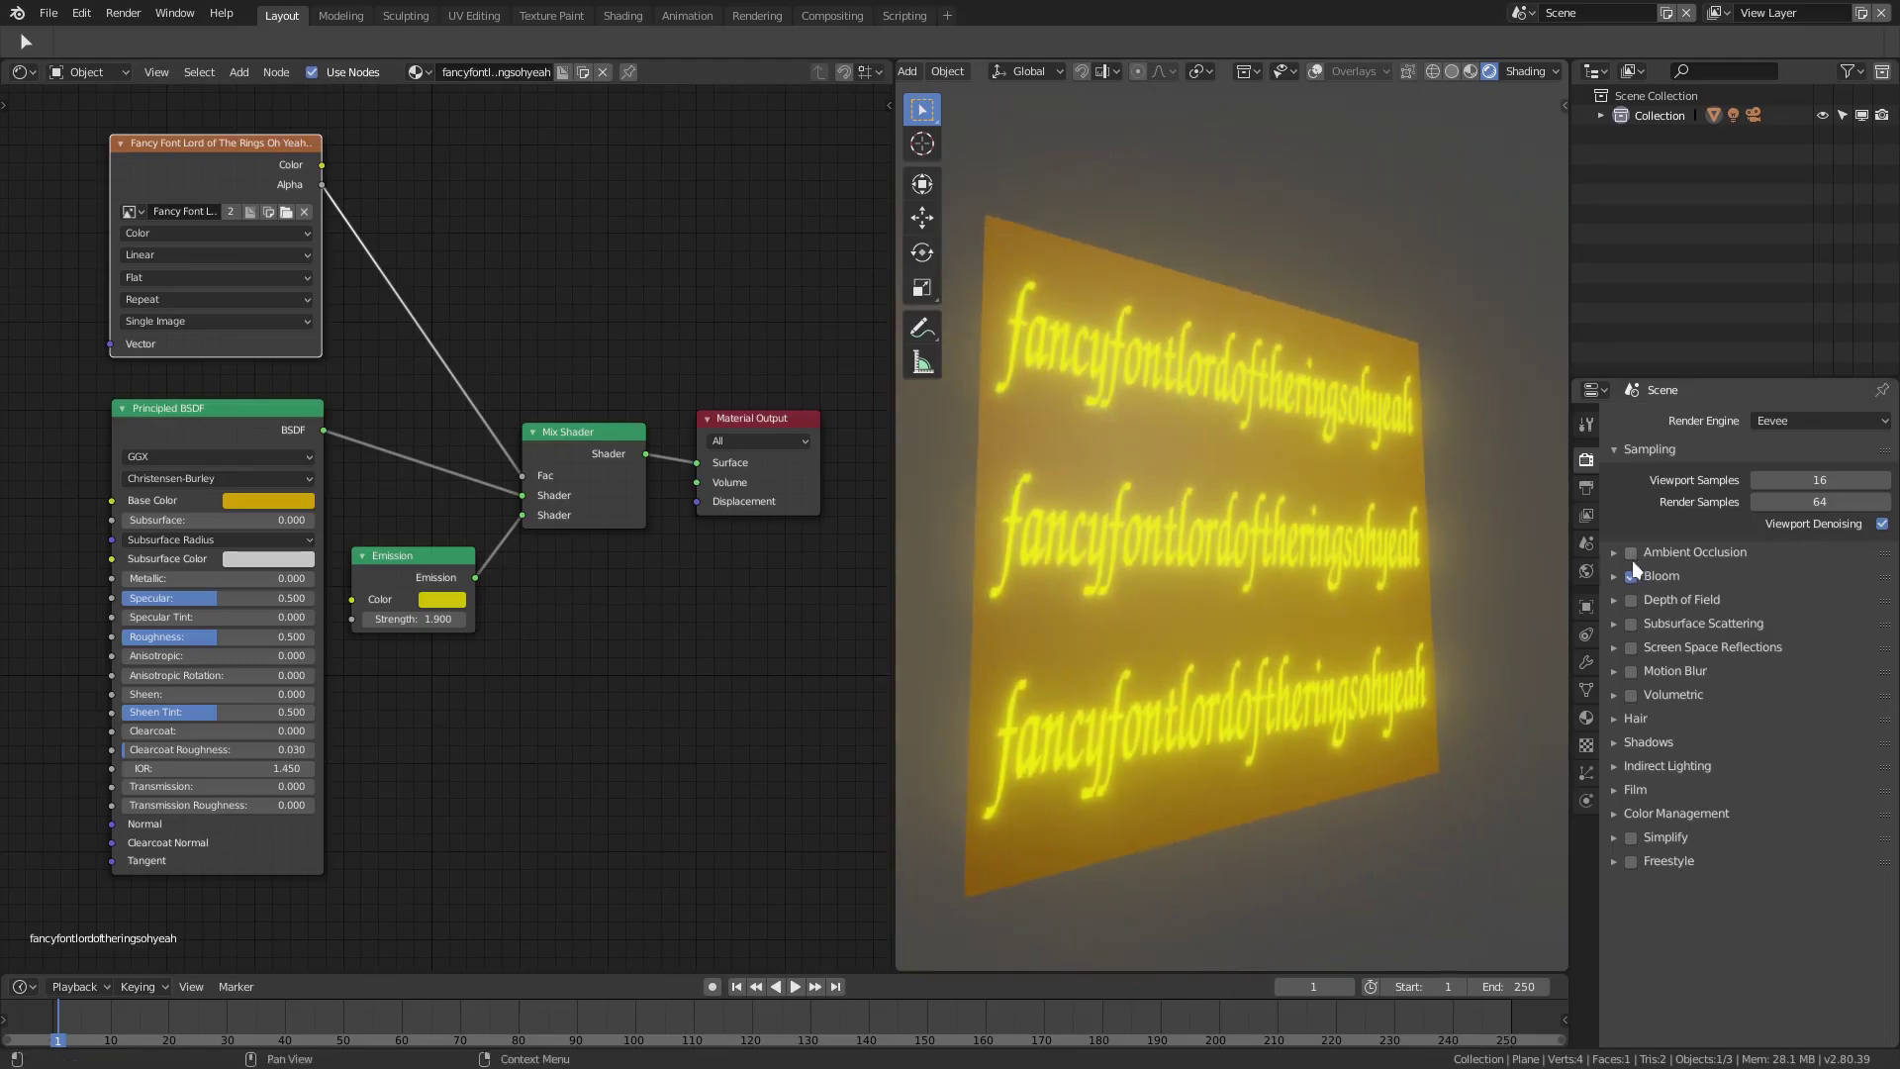
pyautogui.click(1611, 577)
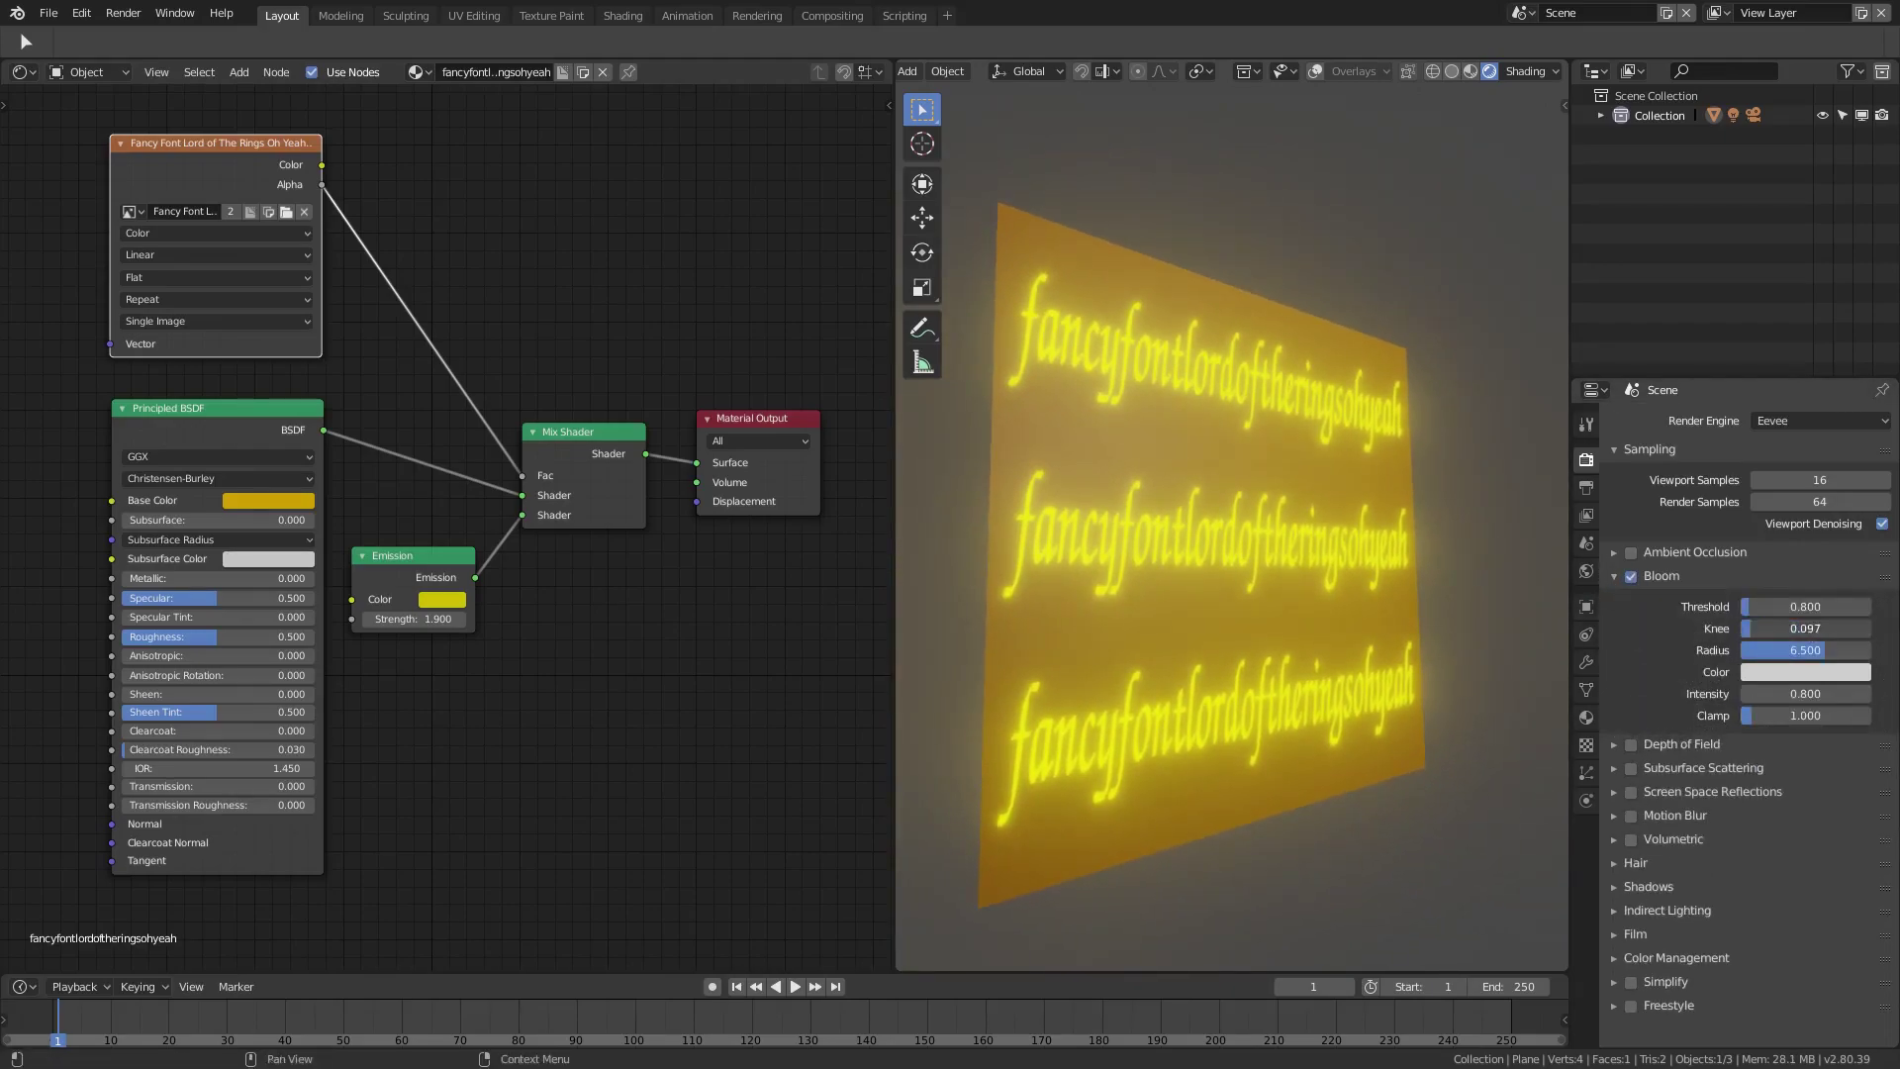
pyautogui.moveTo(1805, 651); pyautogui.dragTo(1771, 650)
pyautogui.moveTo(1286, 559)
pyautogui.mouseDown(button='middle')
pyautogui.moveTo(1306, 563)
pyautogui.moveTo(1143, 542)
pyautogui.moveTo(1280, 568)
pyautogui.mouseUp(button='middle')
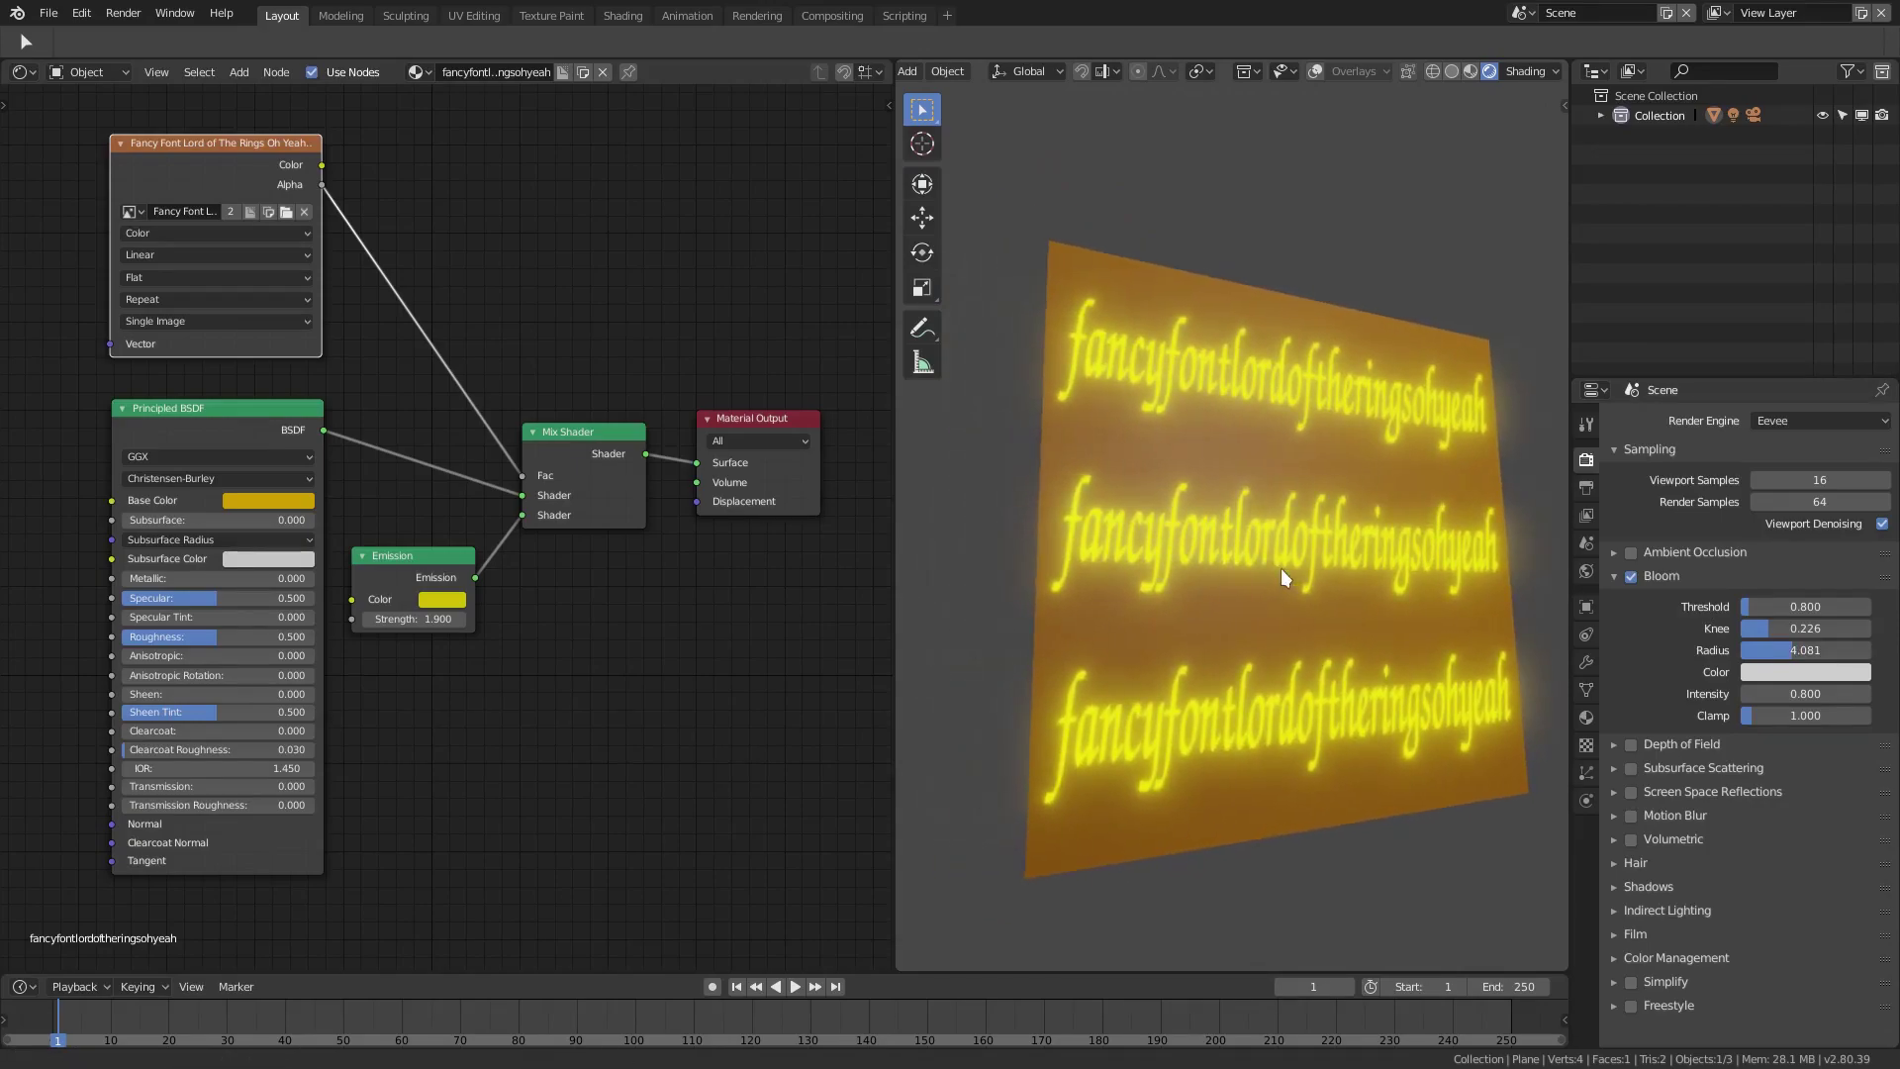
# Set the World colour to black to darken the background
pyautogui.click(1587, 572)
pyautogui.click(1778, 514)
pyautogui.moveTo(1860, 287); pyautogui.dragTo(1861, 415)
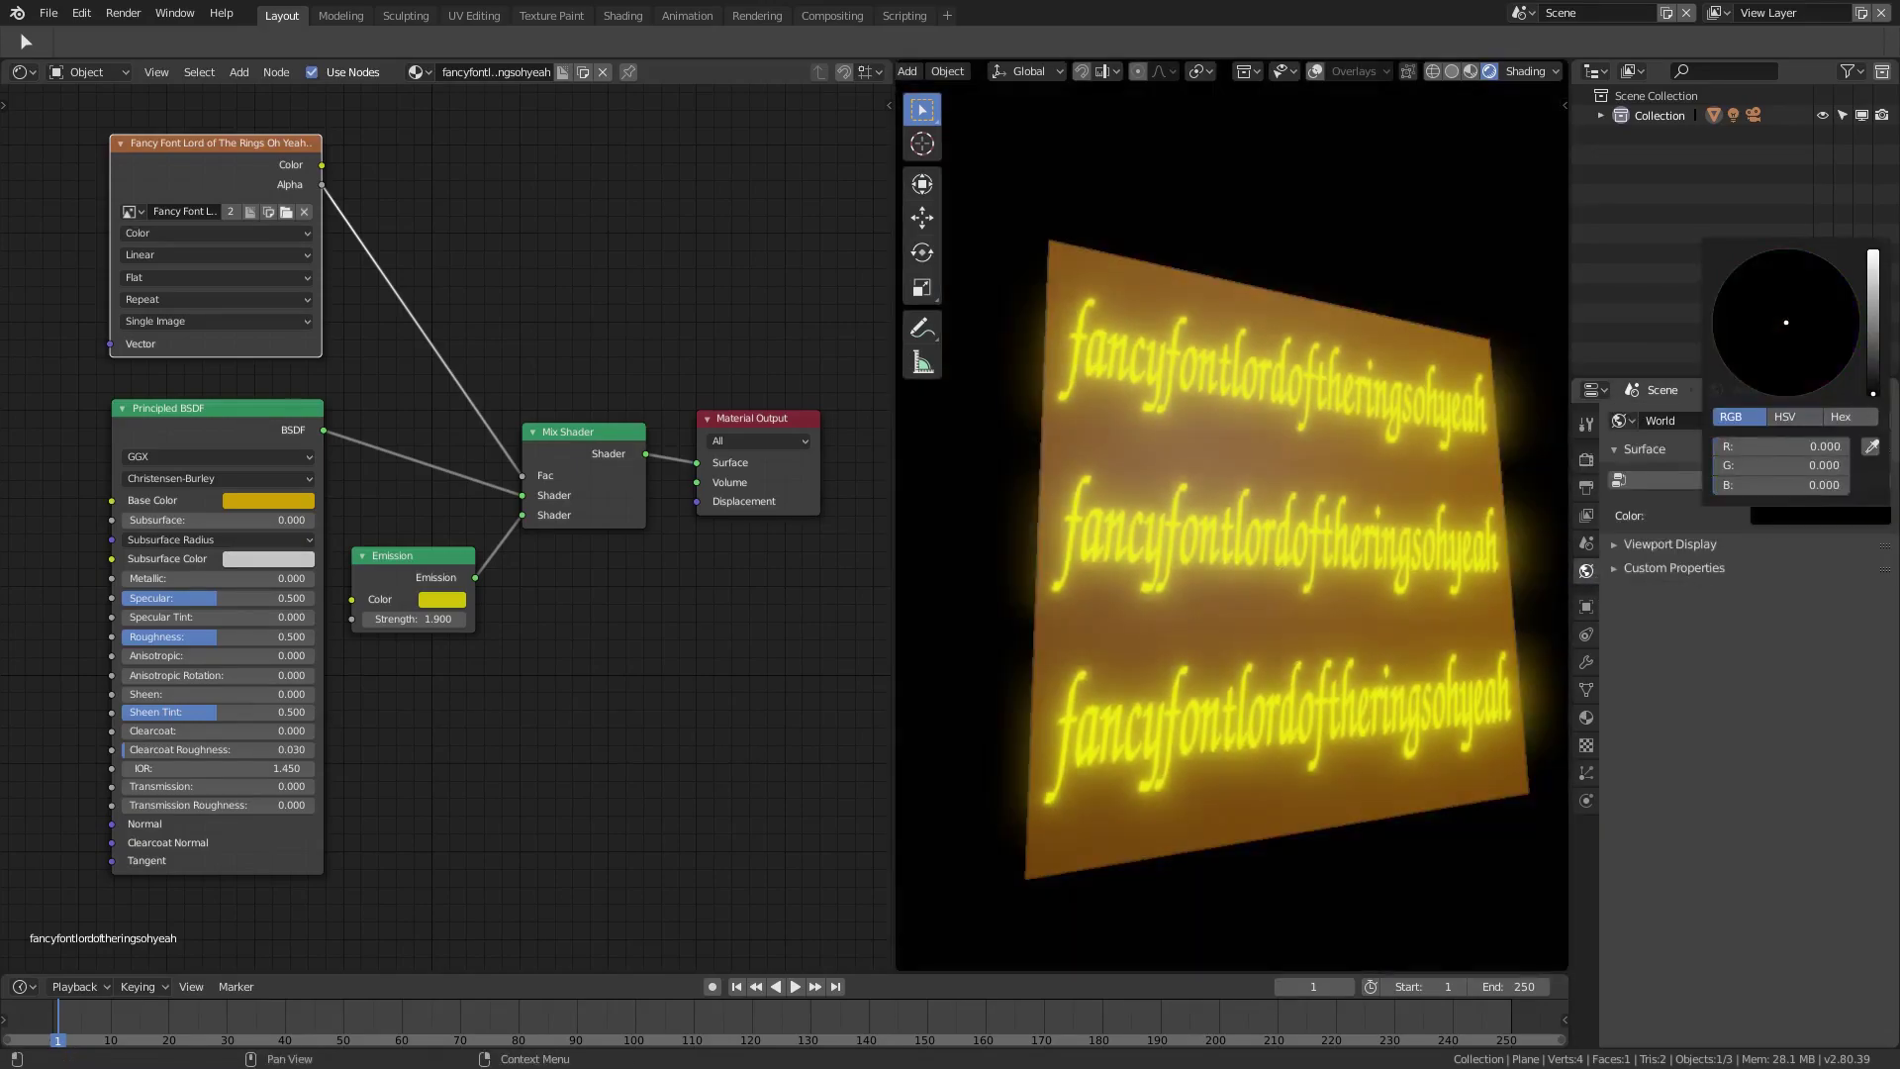
pyautogui.moveTo(1277, 594)
pyautogui.mouseDown(button='middle')
pyautogui.moveTo(1369, 598)
pyautogui.moveTo(1217, 574)
pyautogui.moveTo(1190, 608)
pyautogui.moveTo(1315, 574)
pyautogui.moveTo(1417, 582)
pyautogui.moveTo(1334, 661)
pyautogui.moveTo(1267, 608)
pyautogui.mouseUp(button='middle')
# Change the emission colour to pale gold (R 1.0, G 0.651, B 0.266) and tidy the nodes
pyautogui.click(450, 600)
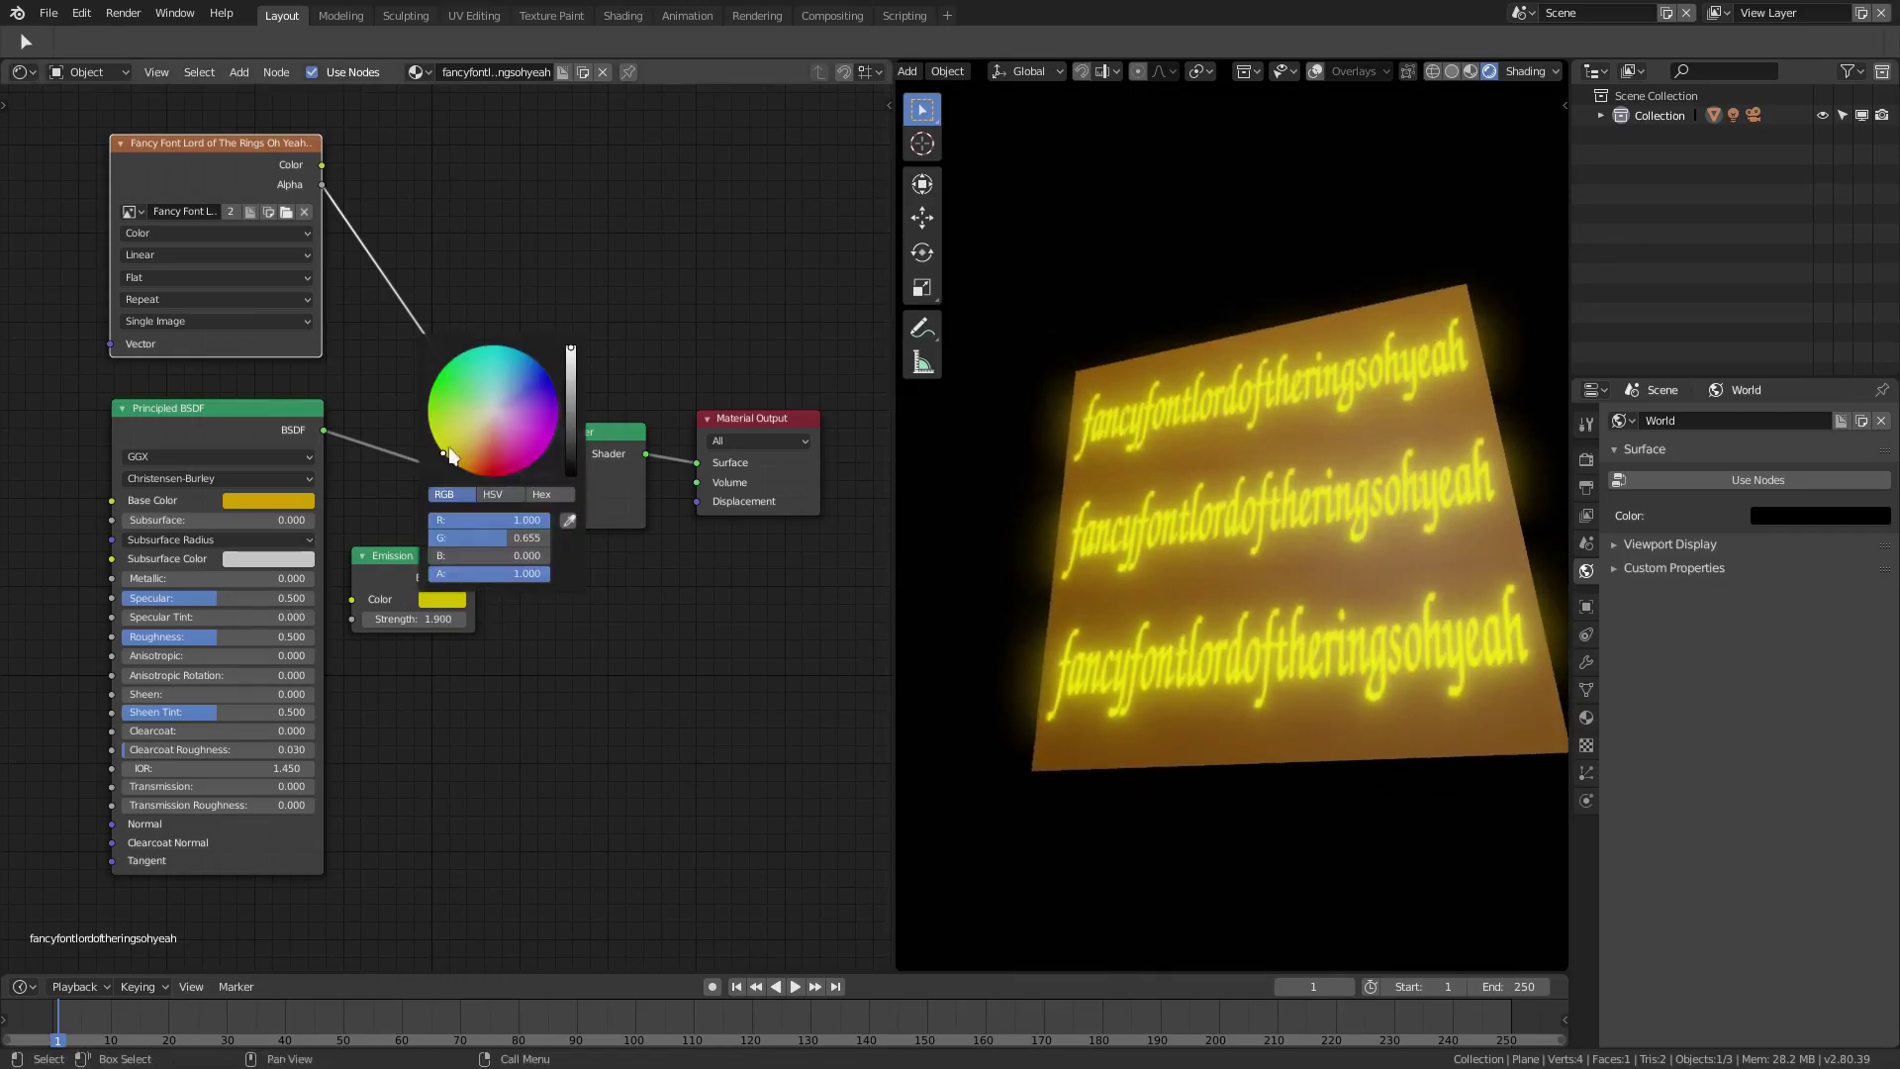
pyautogui.moveTo(471, 438); pyautogui.dragTo(475, 433)
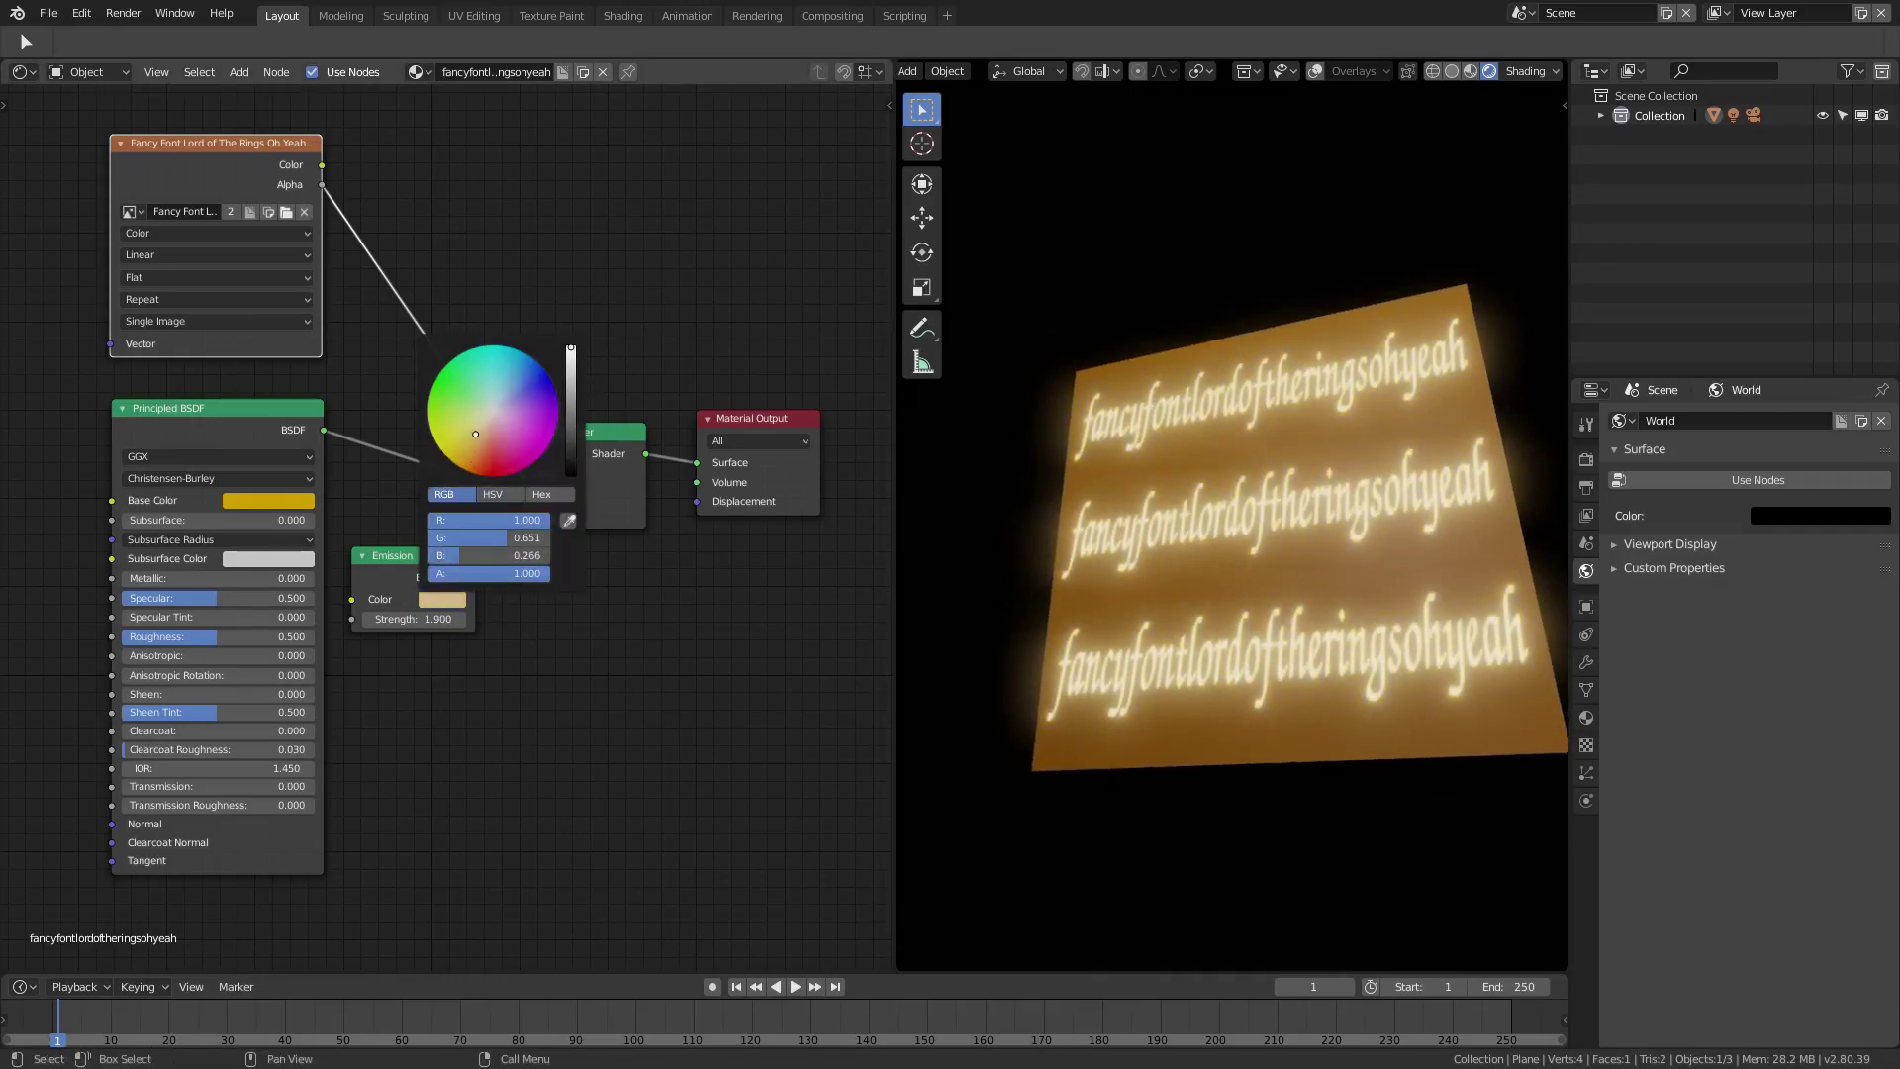
pyautogui.moveTo(990, 574); pyautogui.dragTo(1138, 608, button='middle')
pyautogui.scroll(-1, 124, 495)
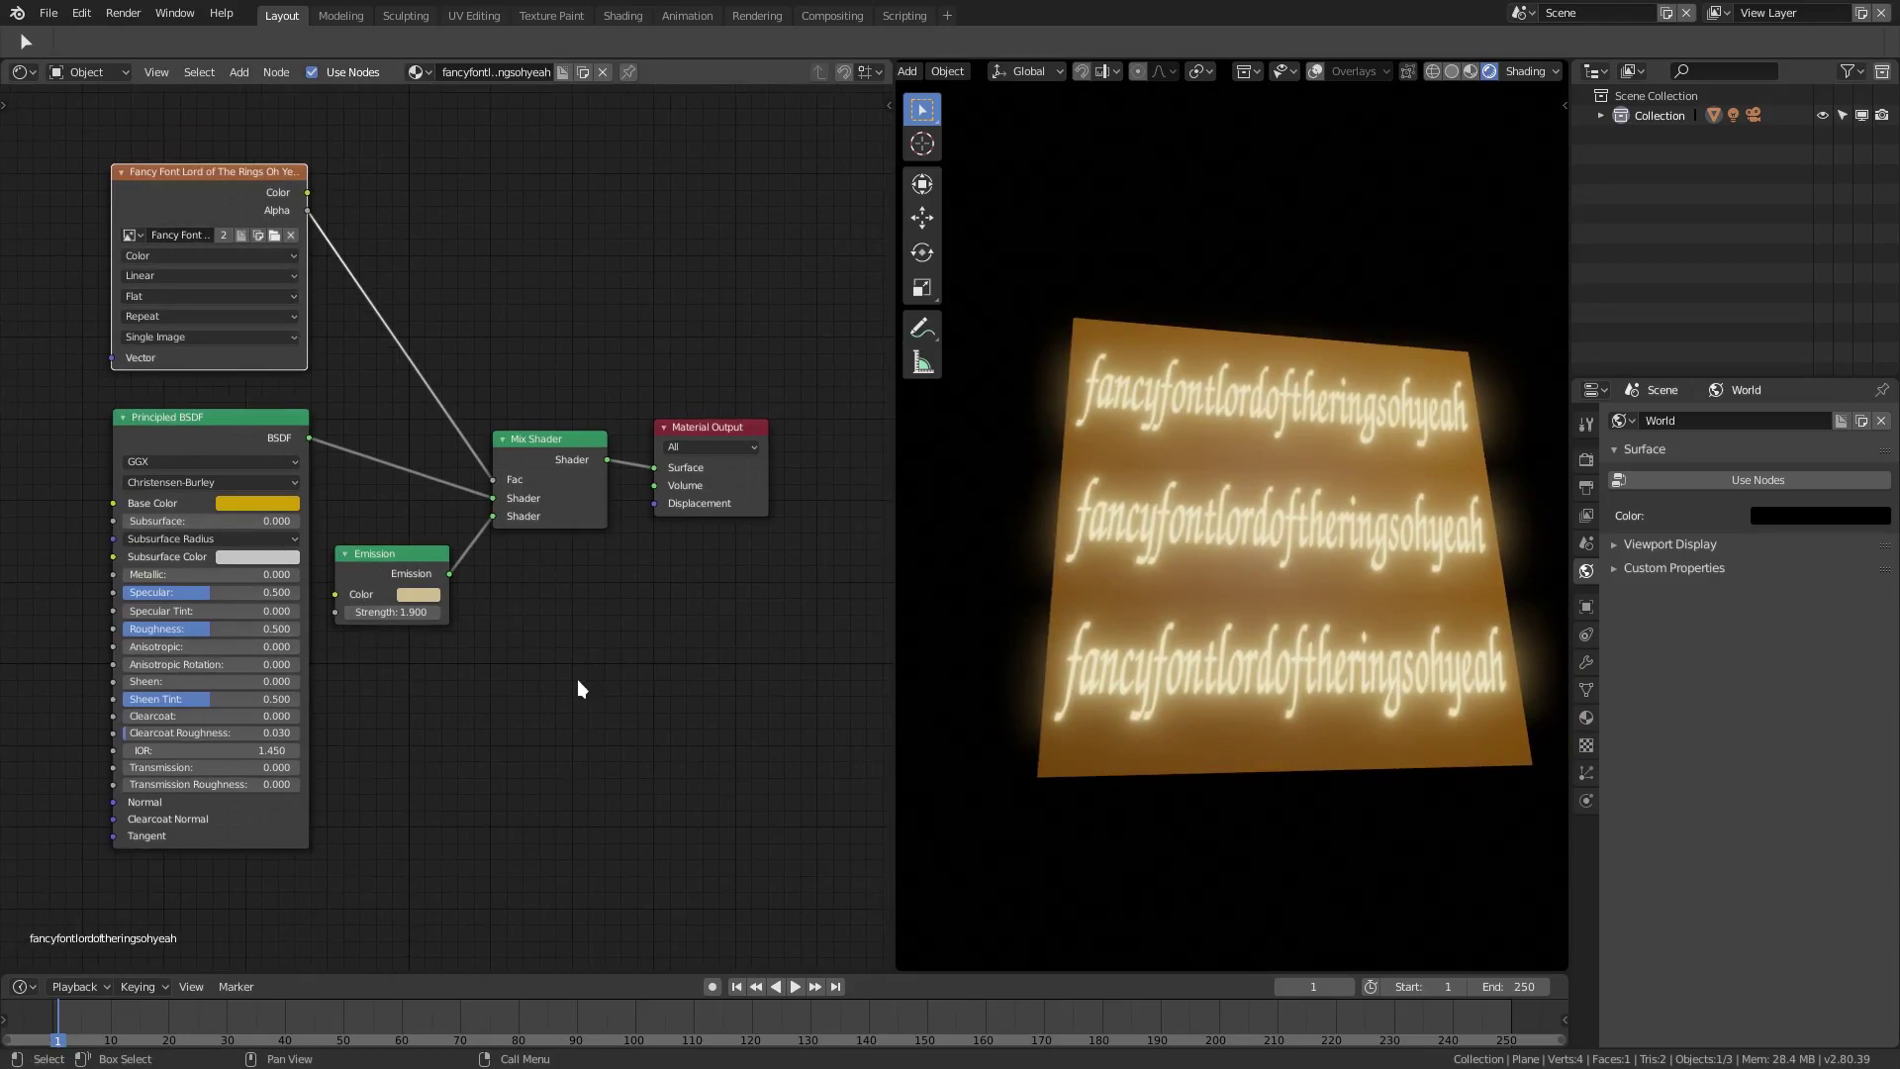
pyautogui.moveTo(1138, 593); pyautogui.dragTo(1346, 428, button='middle')
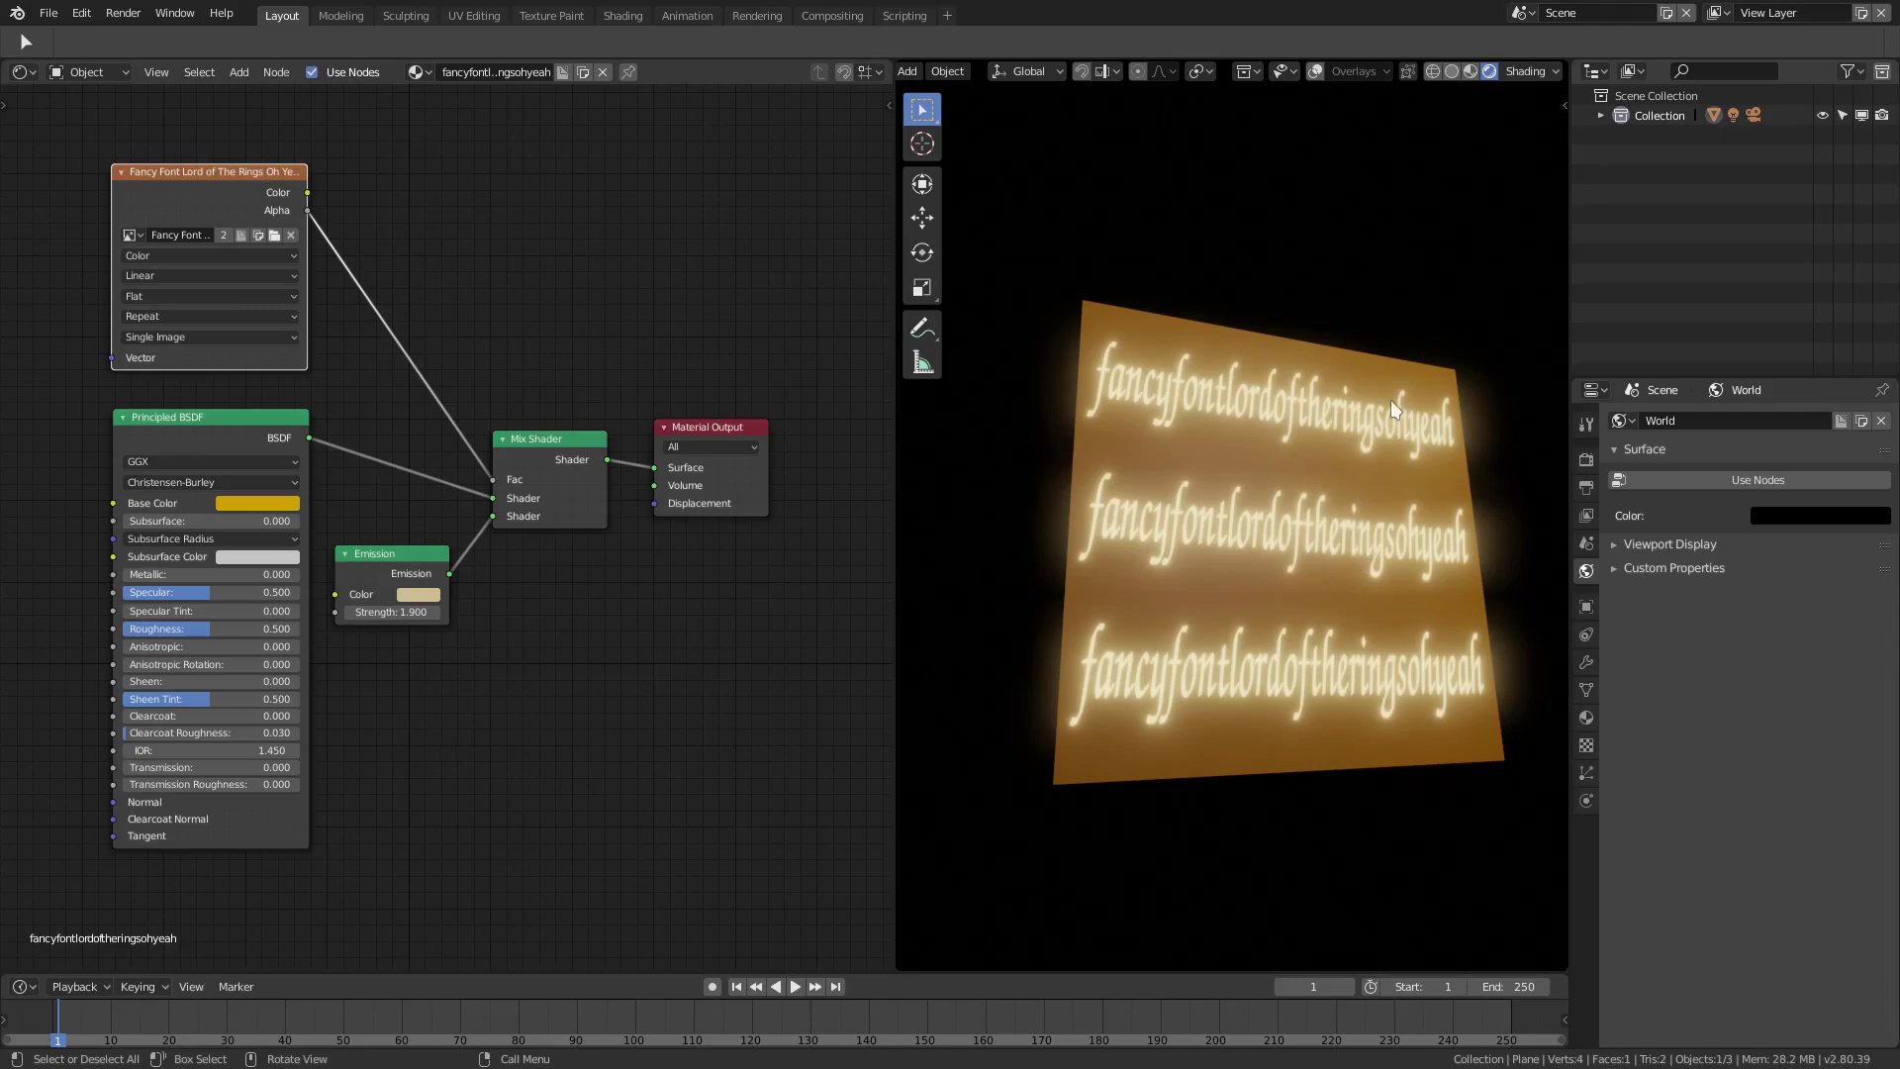
pyautogui.moveTo(450, 634); pyautogui.dragTo(433, 634, button='middle')
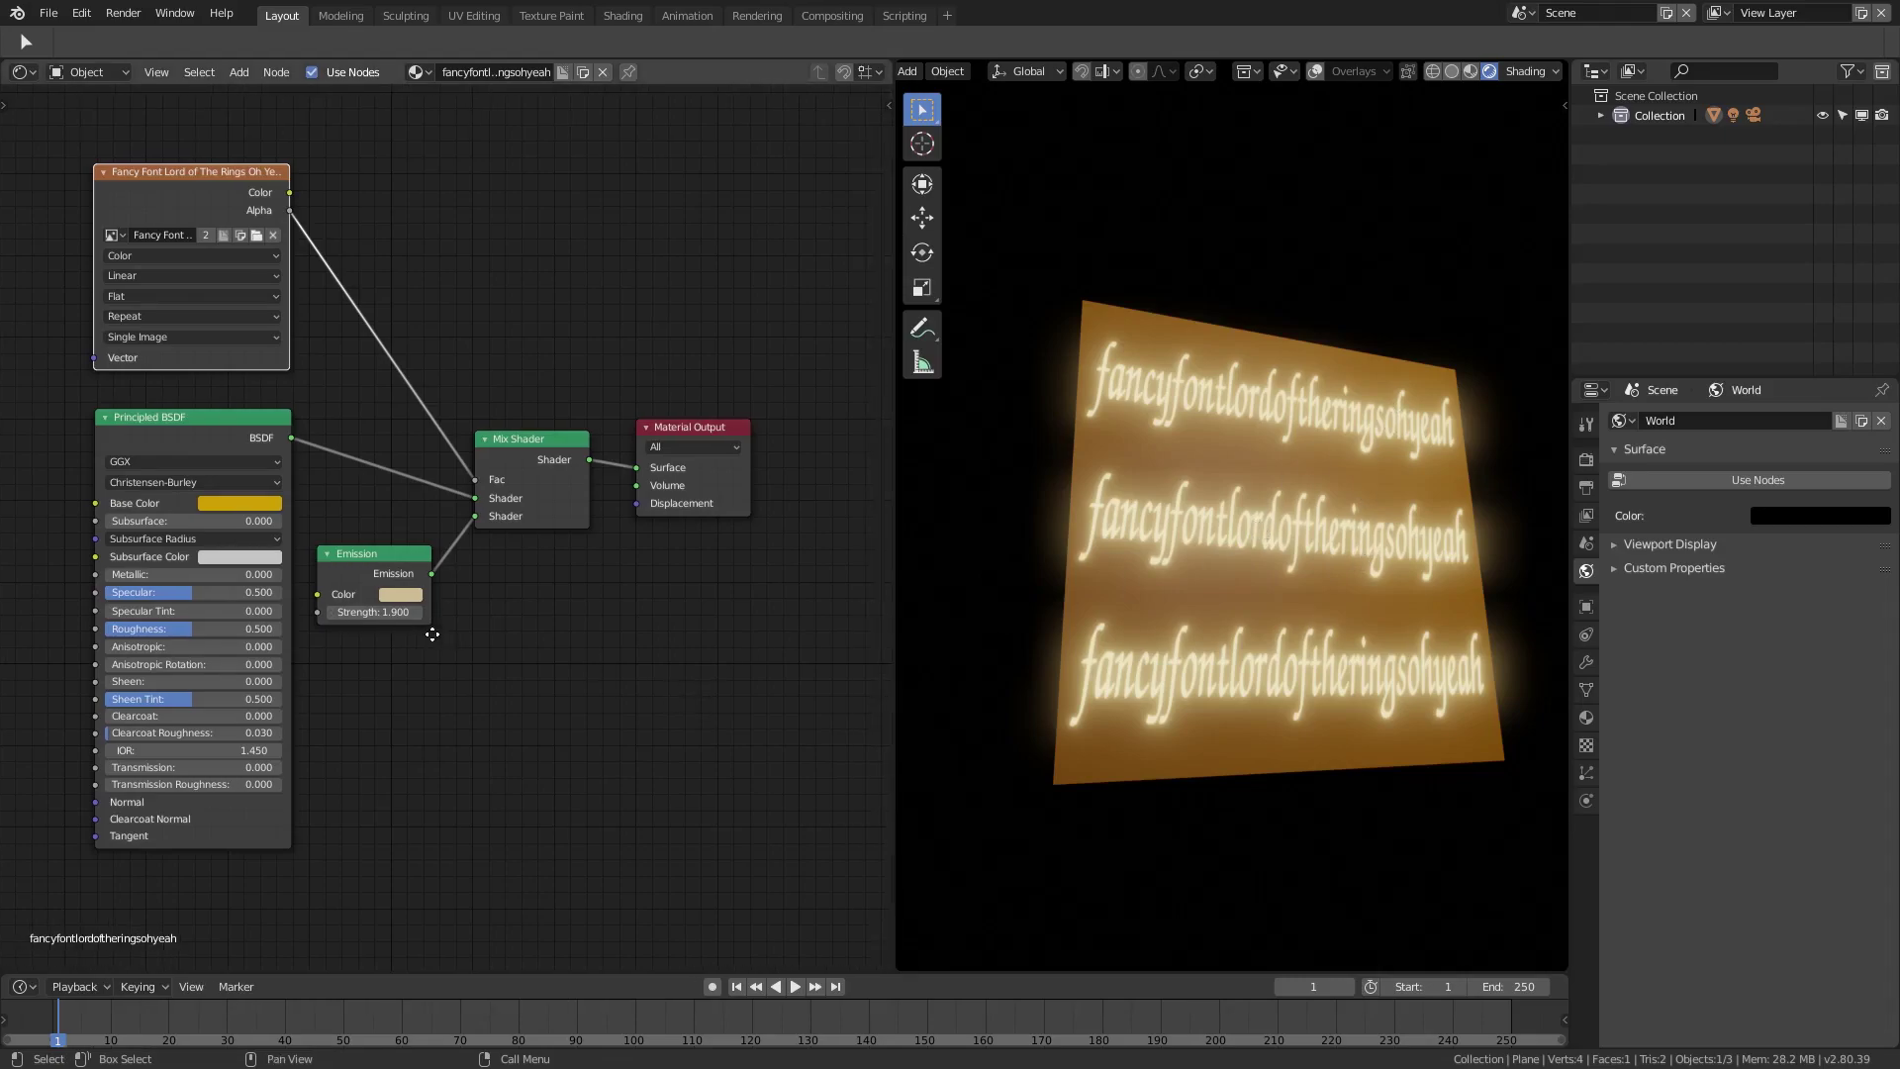
pyautogui.moveTo(154, 179); pyautogui.dragTo(158, 199)
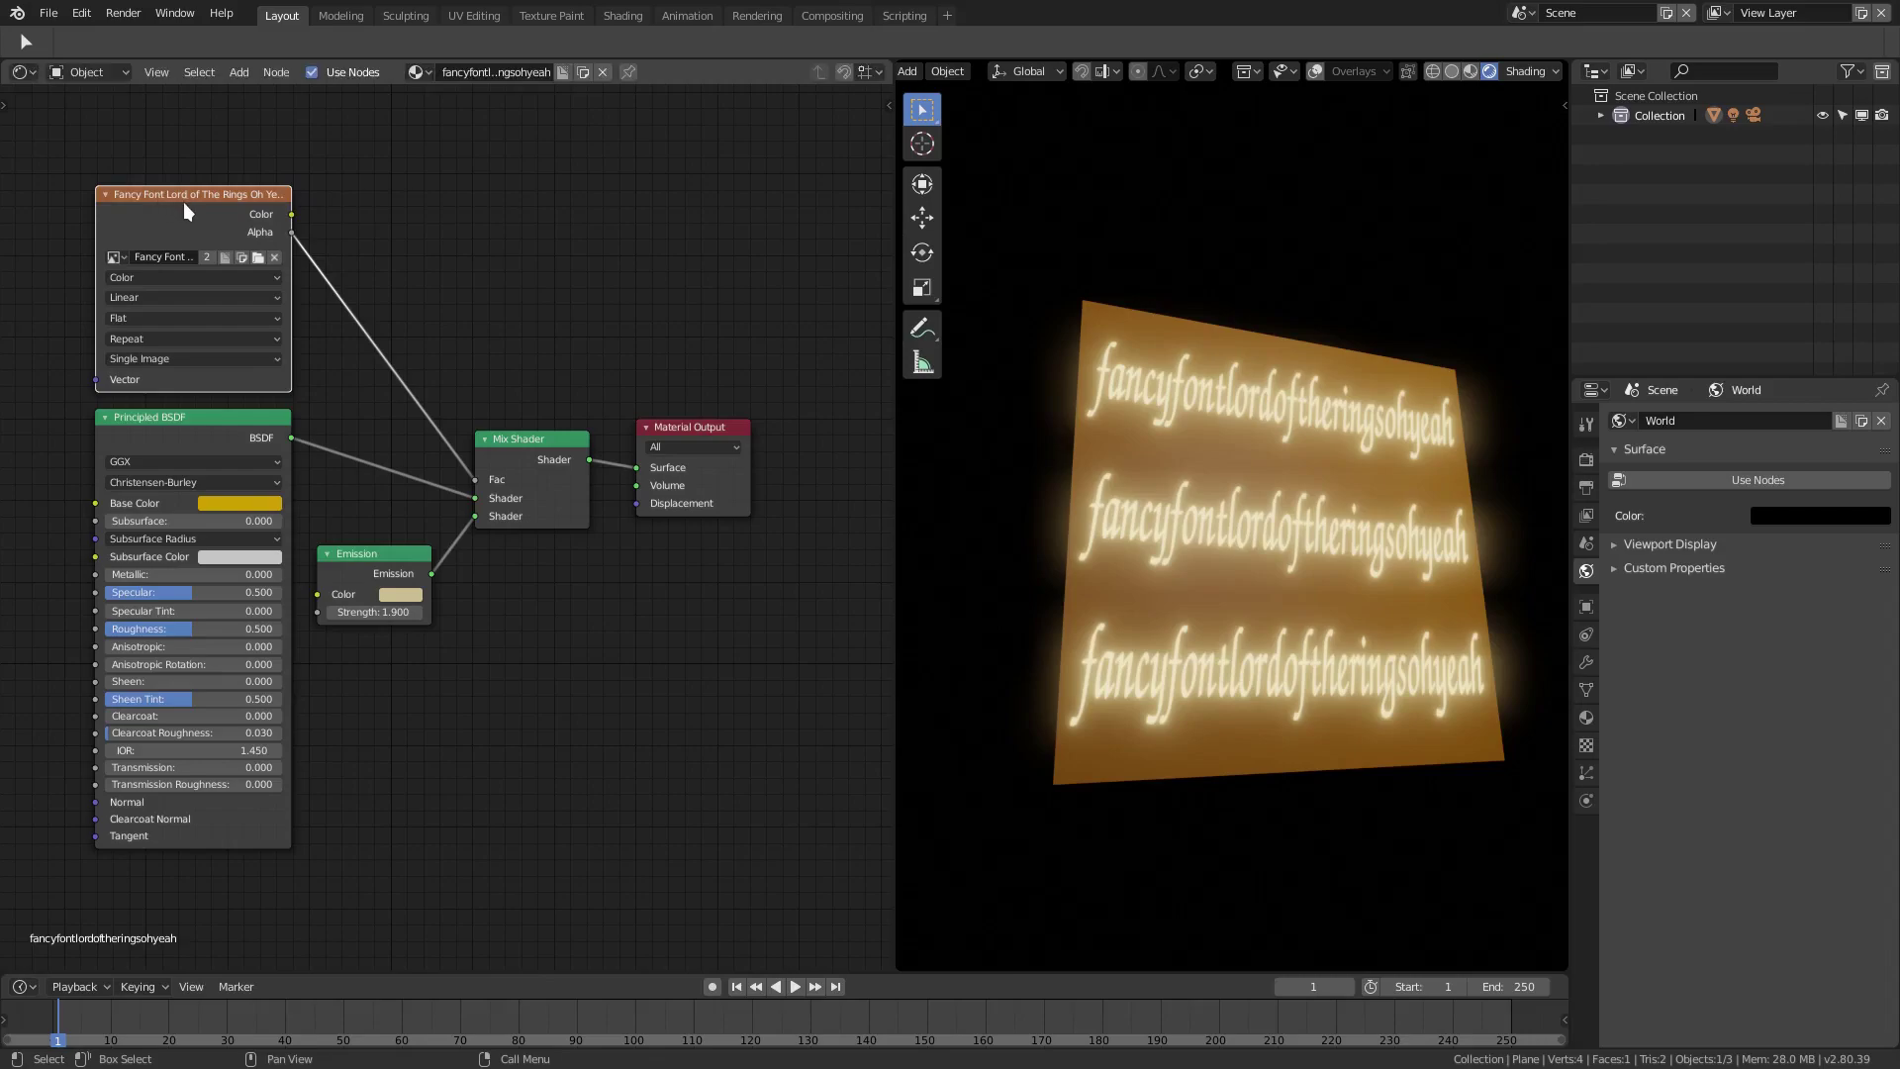